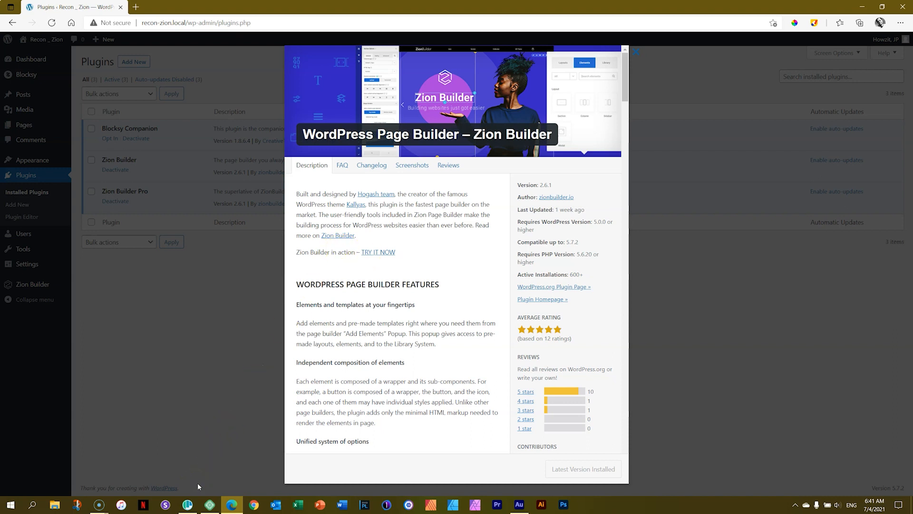
Switch to Polypane to examine the Random 01 demo layout across screen sizes, and return to the WordPress browser window.
left_click(190, 505)
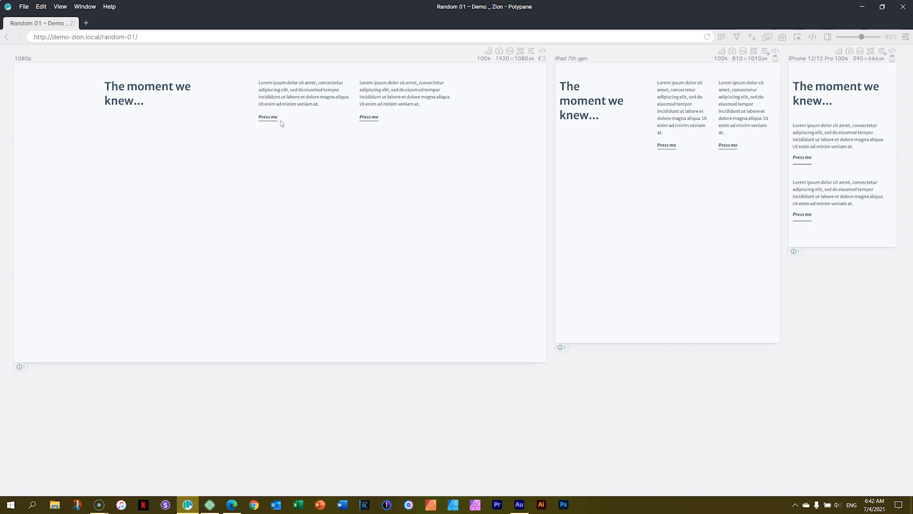
left_click(374, 91)
mouse_move(233, 505)
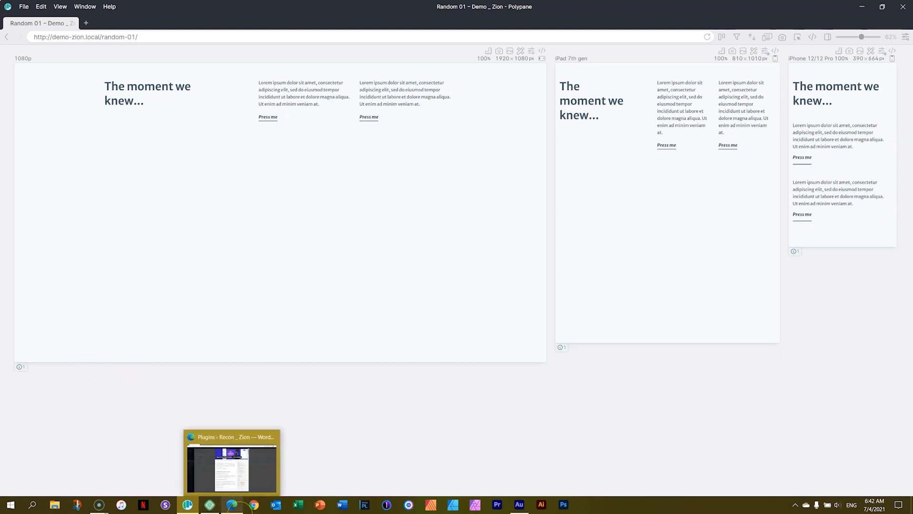
left_click(232, 466)
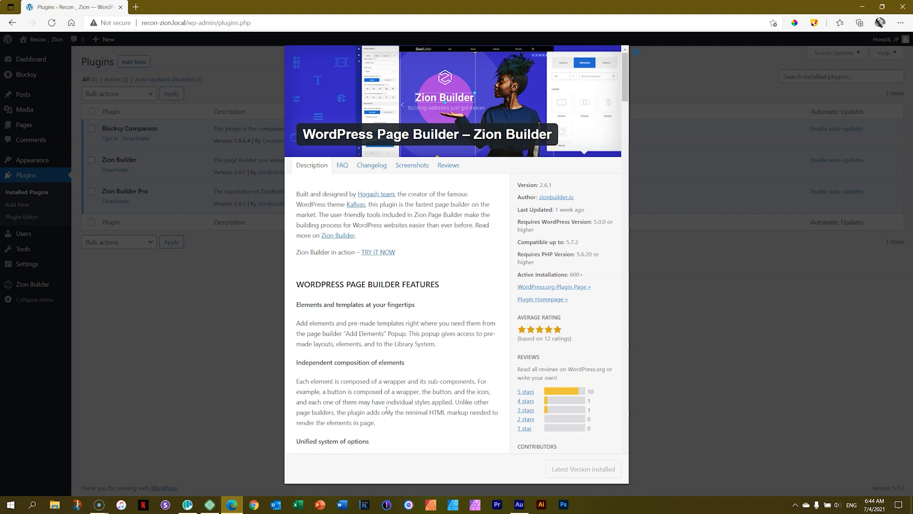
Create and publish a new page titled "Recon 03" and open it for editing with Zion Builder.
left_click(636, 51)
mouse_move(8, 126)
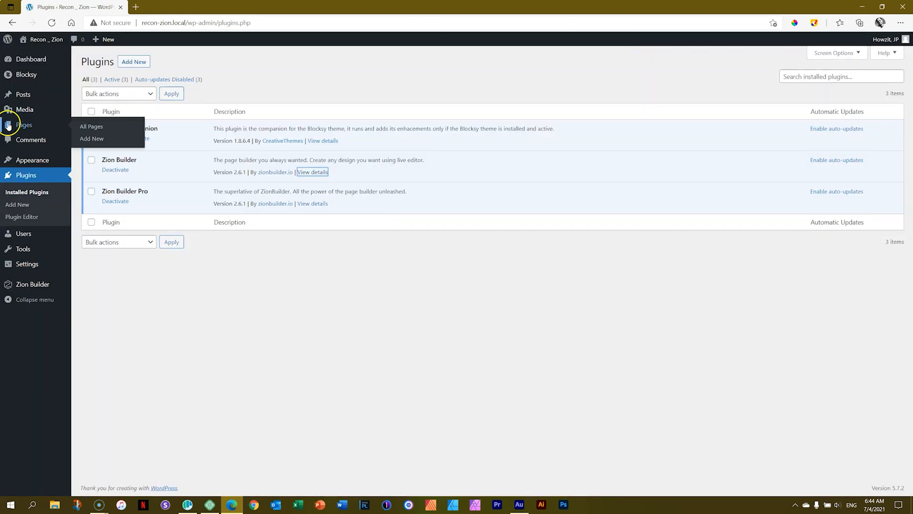
left_click(91, 138)
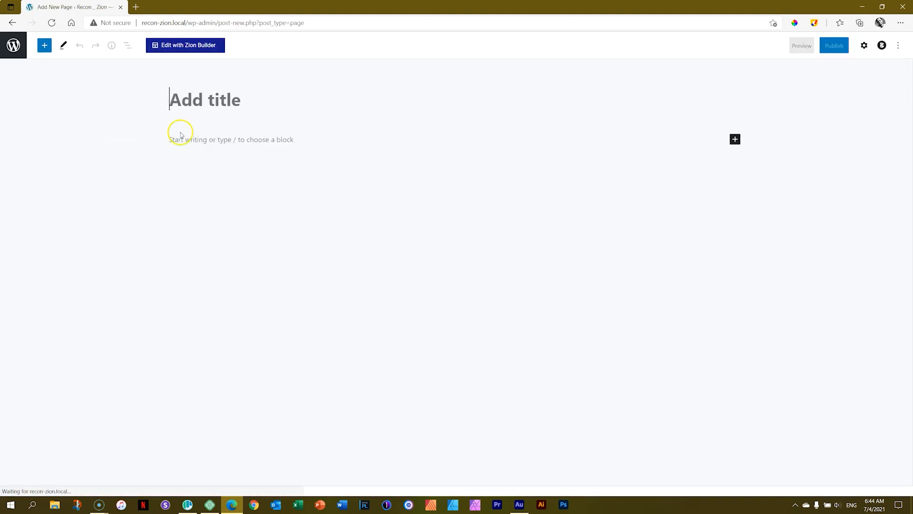
type("Recon 03")
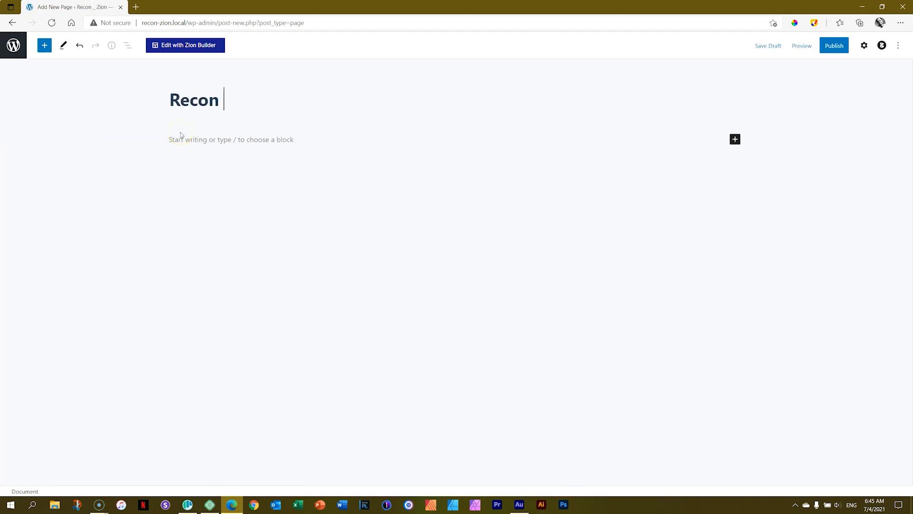
left_click(834, 46)
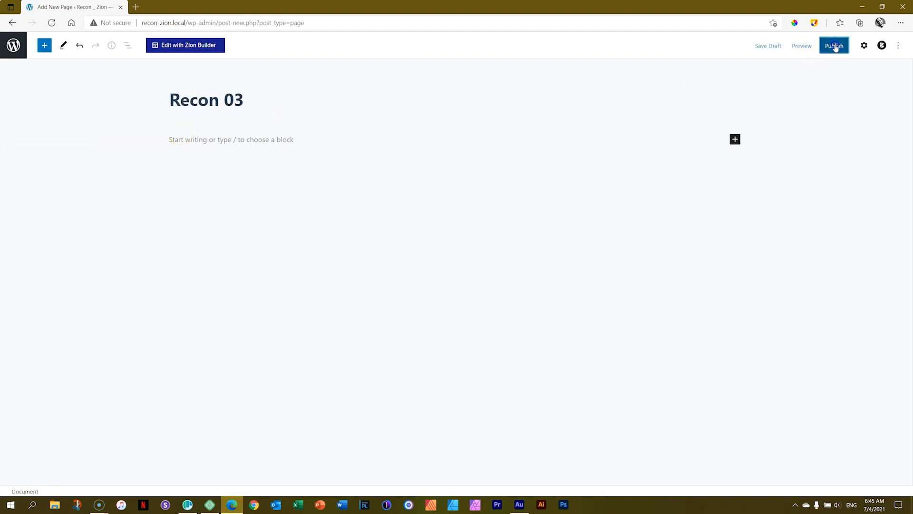
left_click(194, 45)
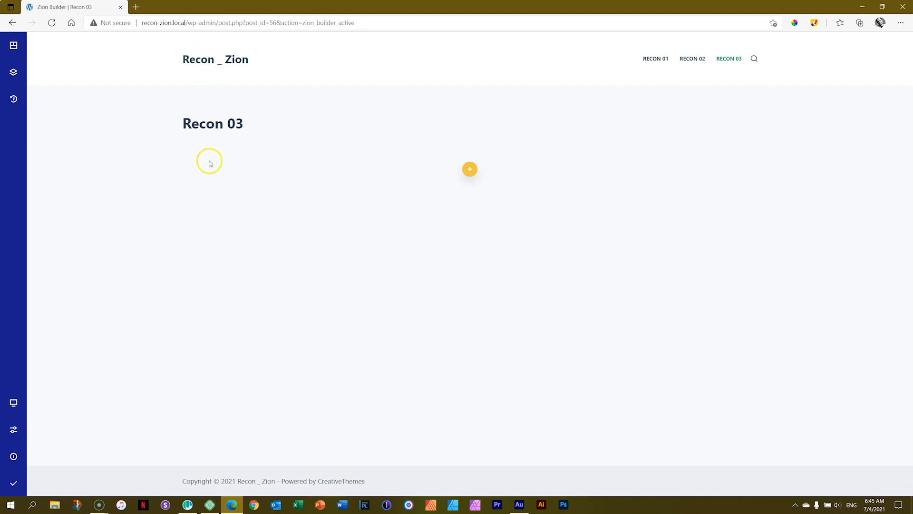
Set the page layout to Zion Builder Blank Canvas in the page options.
left_click(14, 430)
left_click(76, 80)
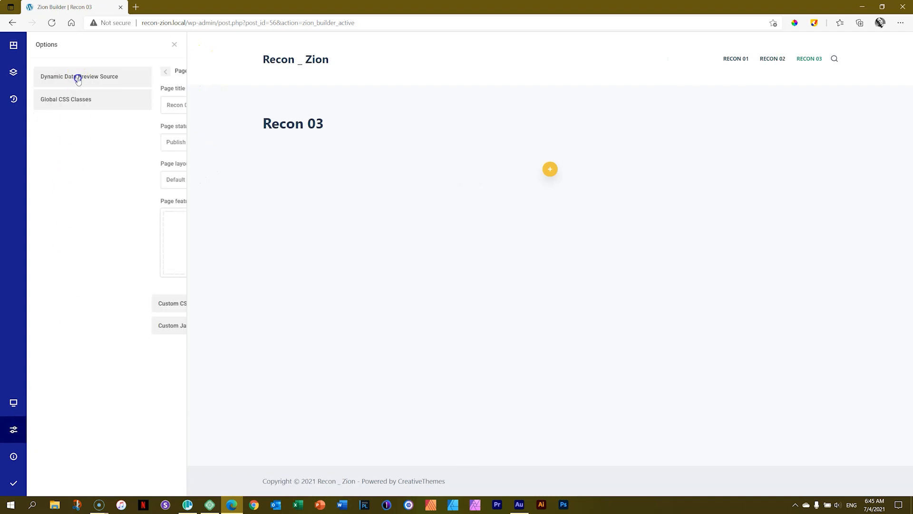
left_click(66, 179)
left_click(62, 209)
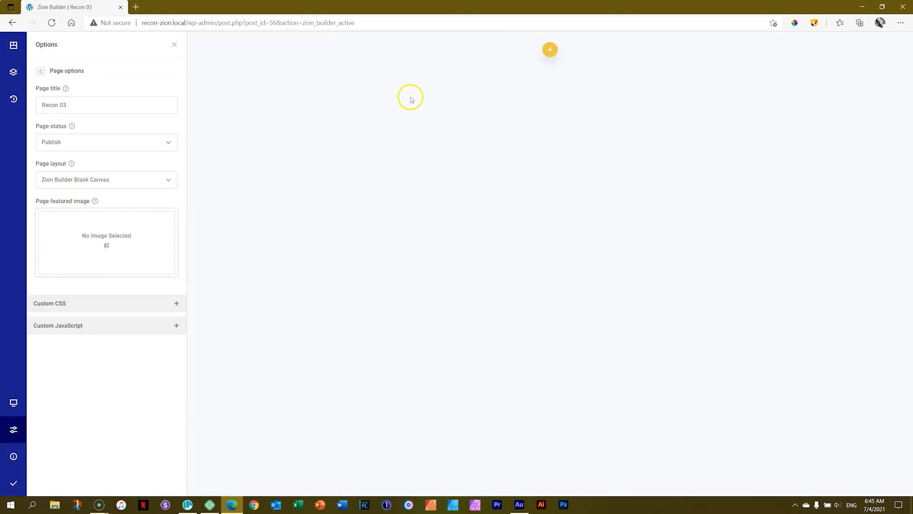
Insert a section with two equal columns and check its structure in the wireframe view.
left_click(549, 51)
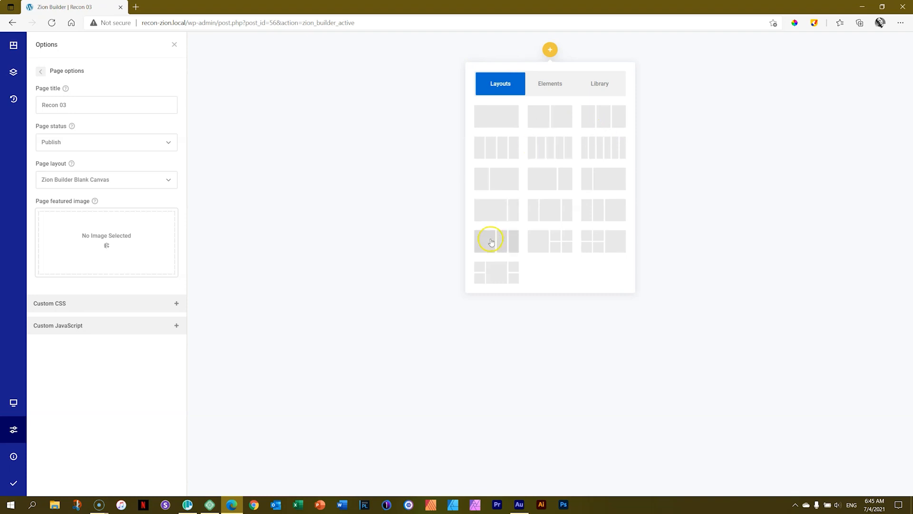
left_click(559, 119)
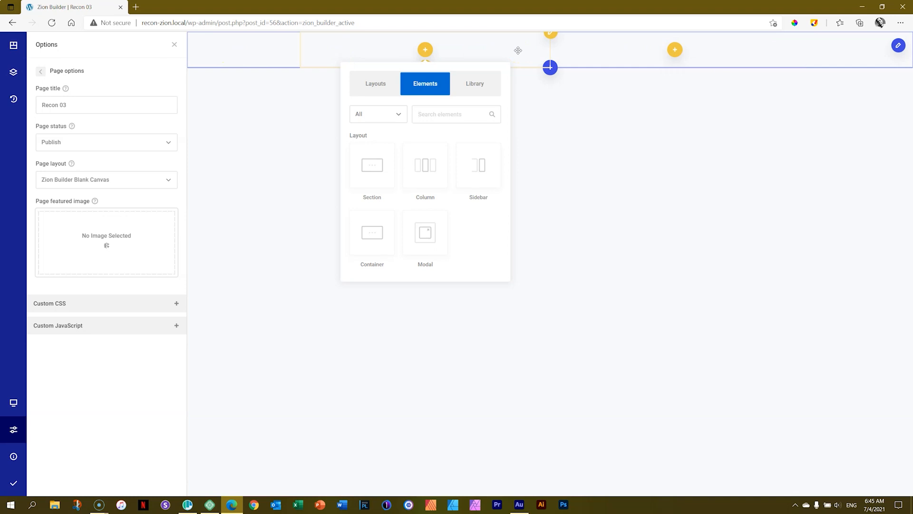
left_click(13, 46)
left_click(312, 85)
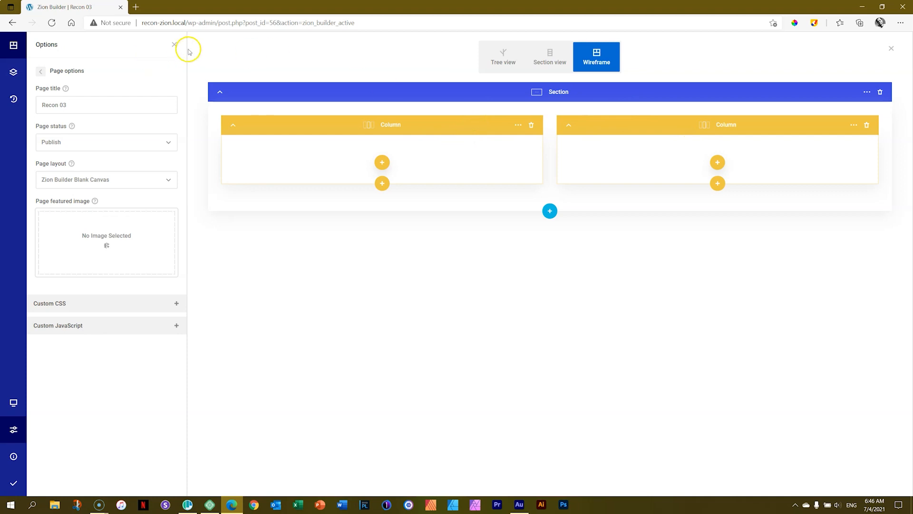
left_click(889, 49)
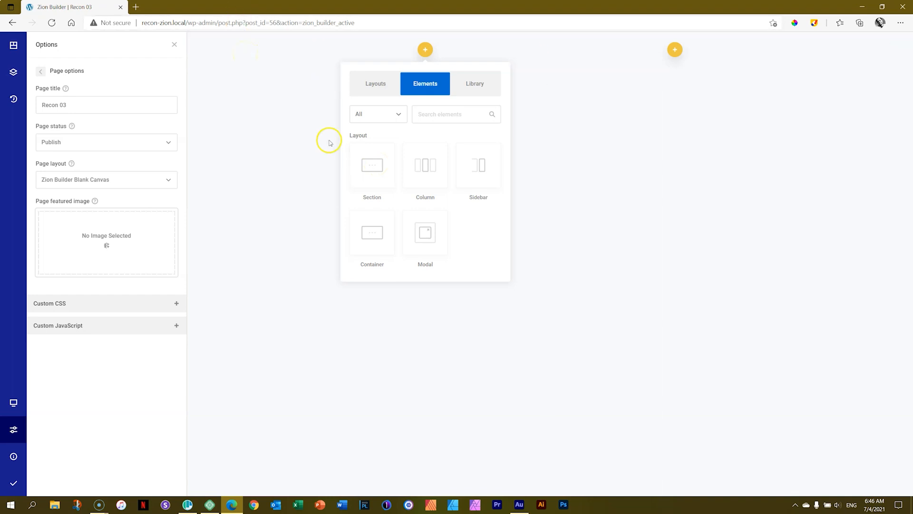
Try nesting a section inside the left column, view its HTML tag options, and delete it.
left_click(372, 165)
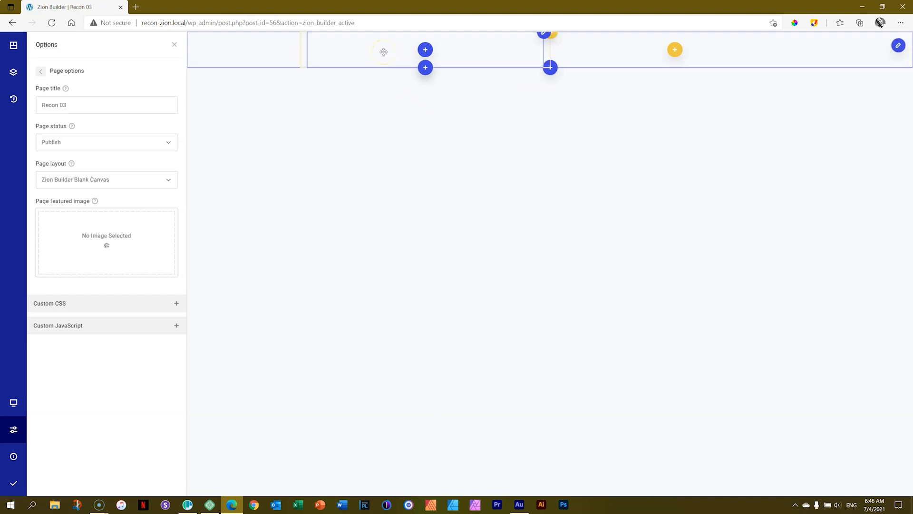
left_click(384, 51)
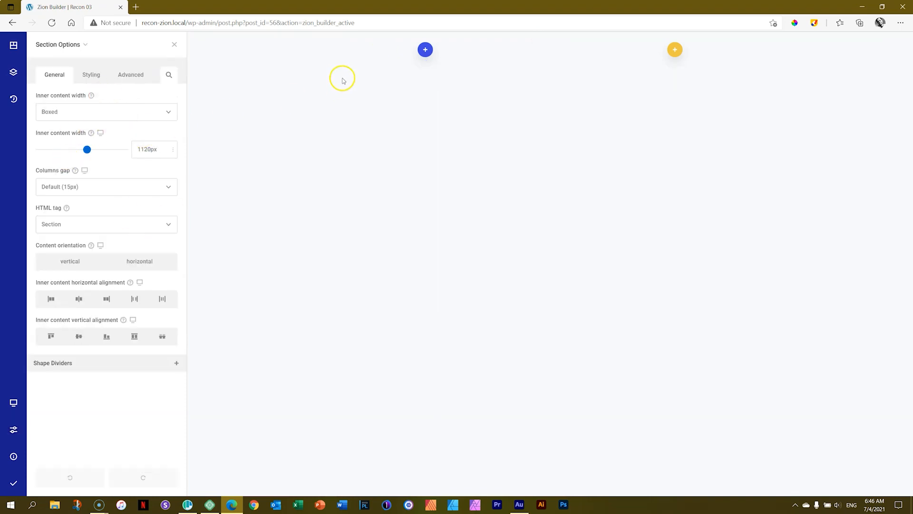
left_click(70, 225)
left_click(69, 225)
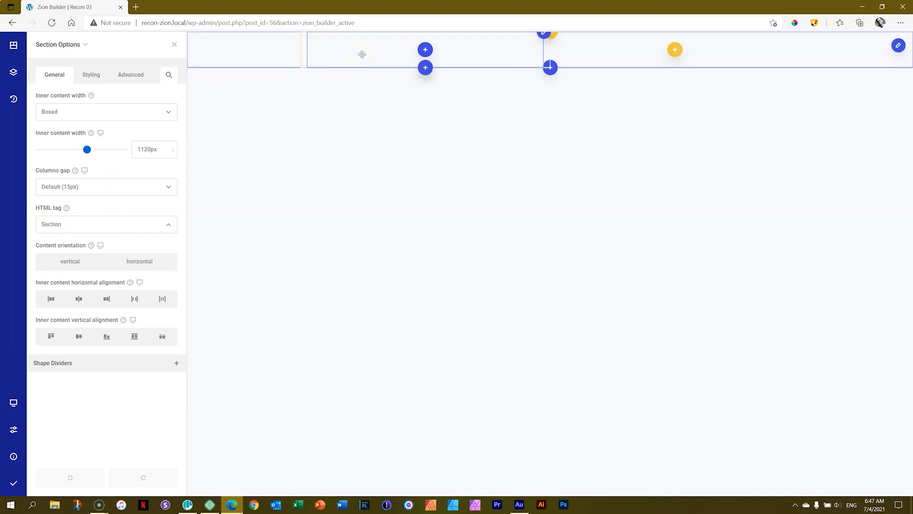
right_click(362, 54)
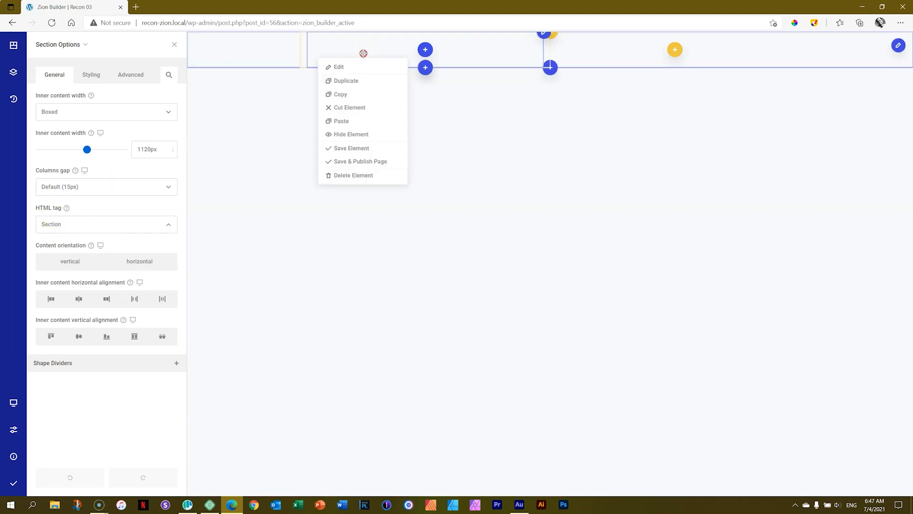
left_click(358, 176)
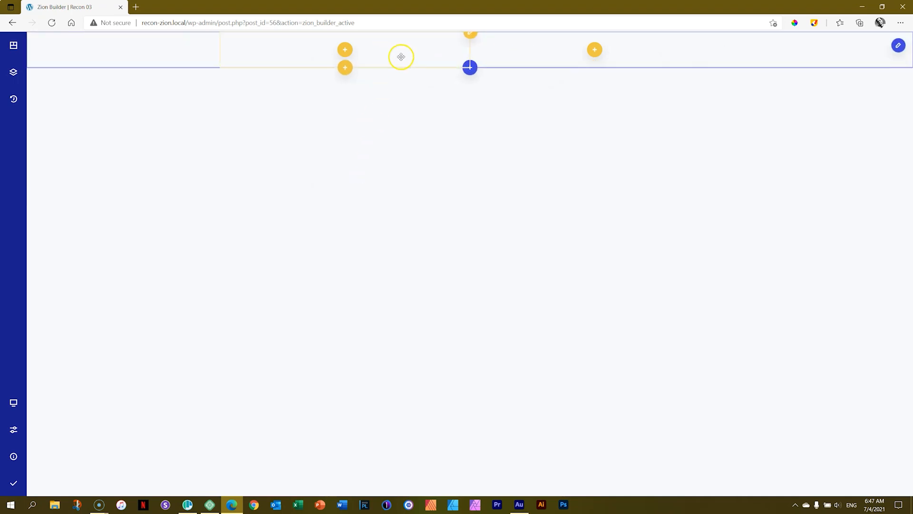
Add a column inside the left column and check the nesting in the wireframe view.
left_click(345, 51)
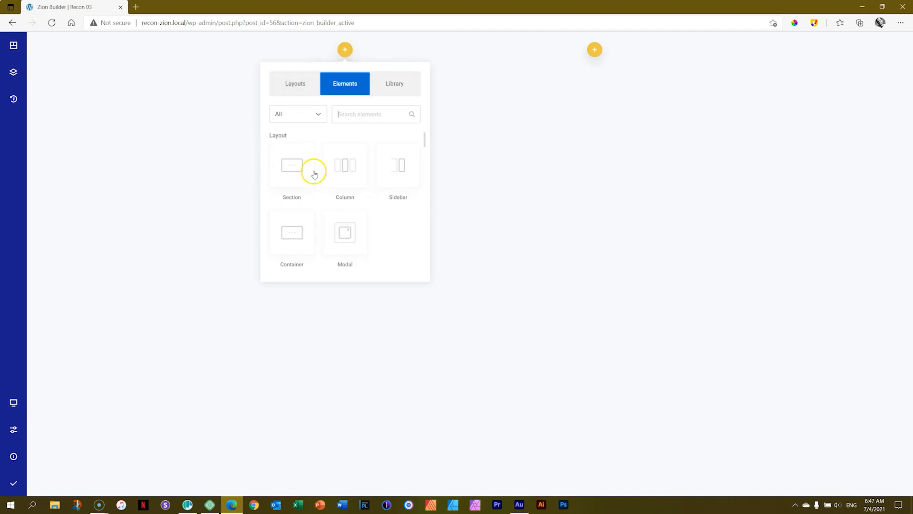
left_click(350, 166)
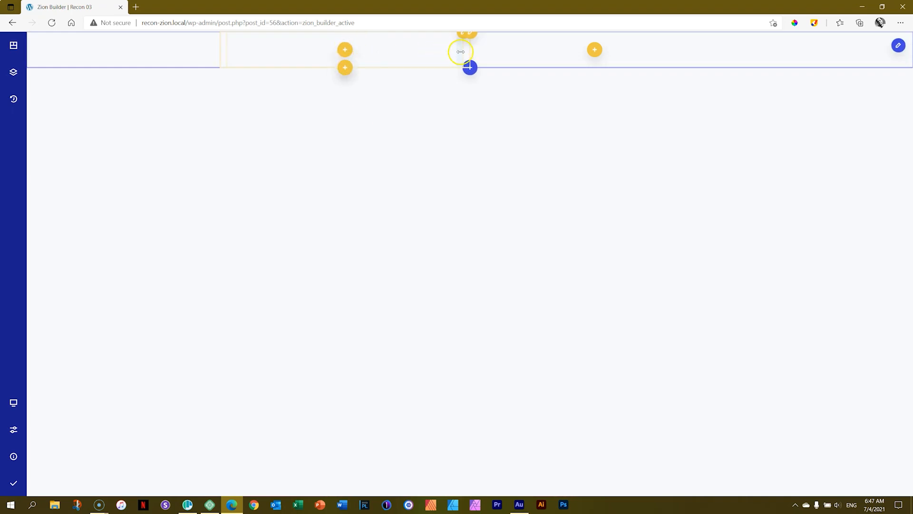
left_click(13, 45)
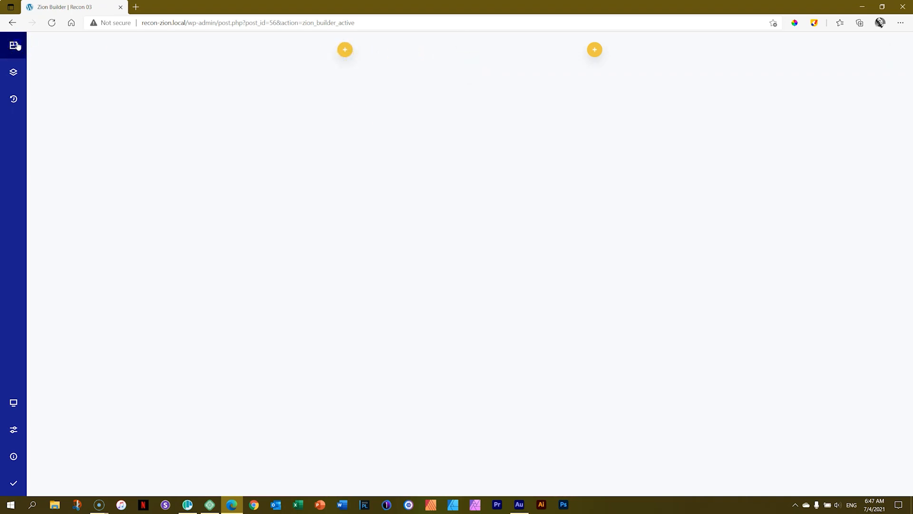
left_click(150, 84)
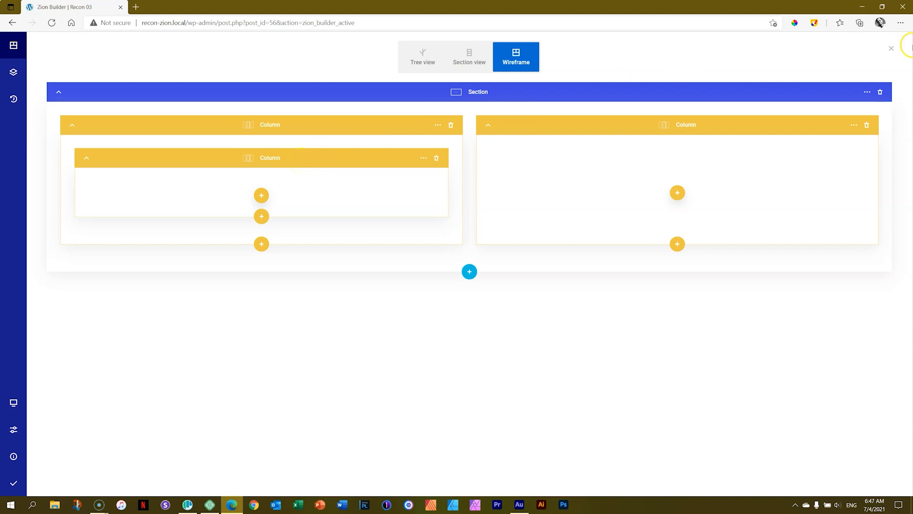
left_click(891, 51)
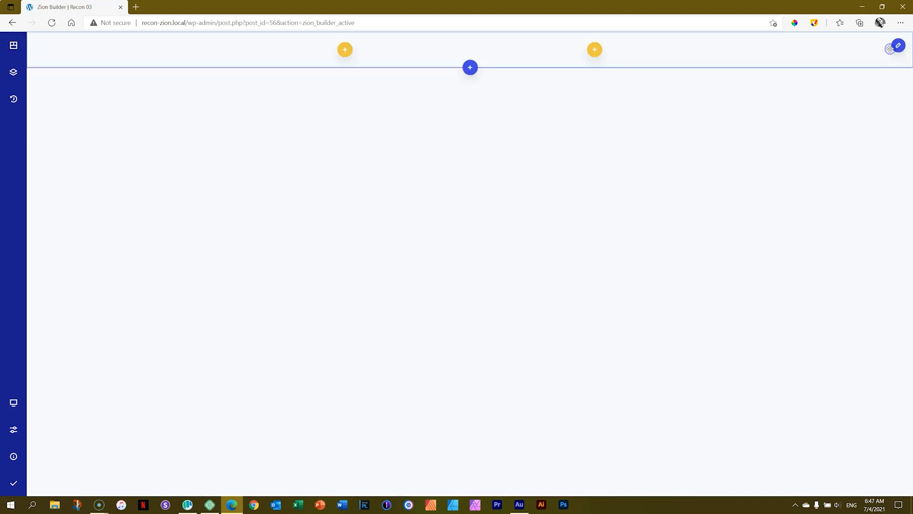
Duplicate the nested column twice so that the left column holds three stacked inner columns.
right_click(379, 47)
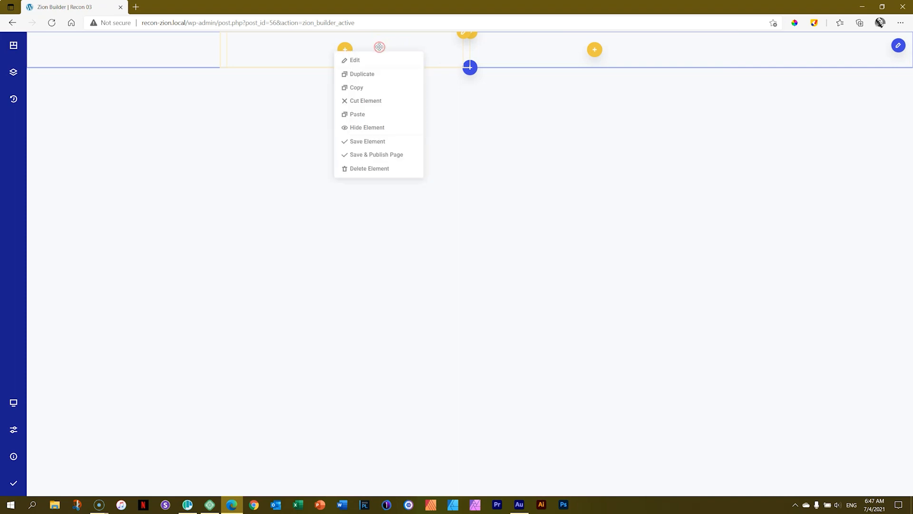
left_click(373, 72)
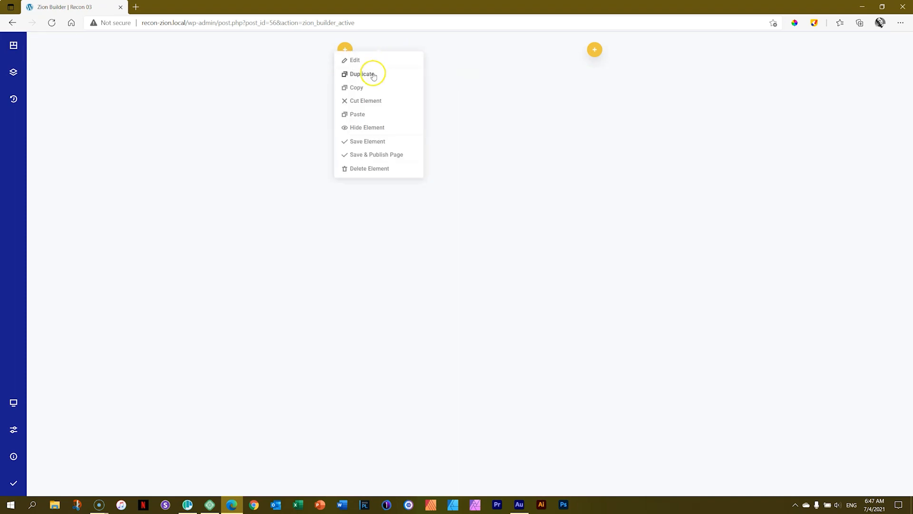
left_click(375, 77)
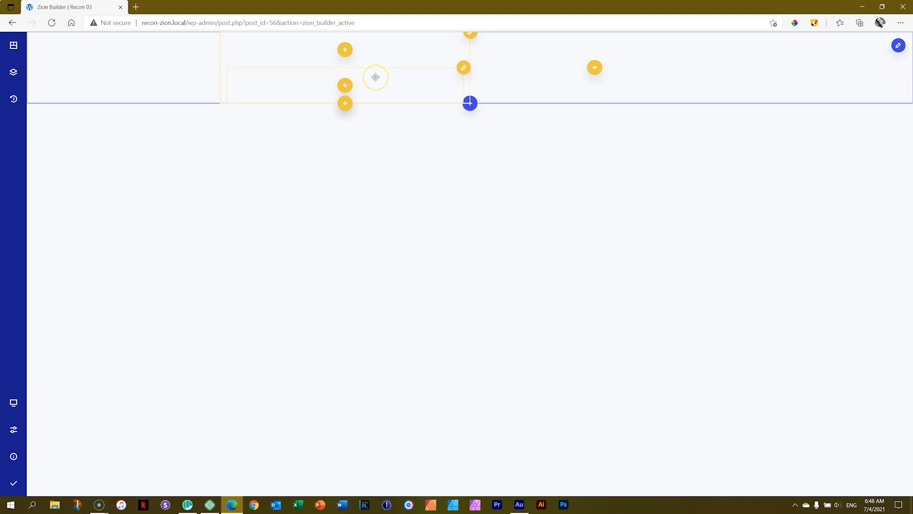
right_click(376, 77)
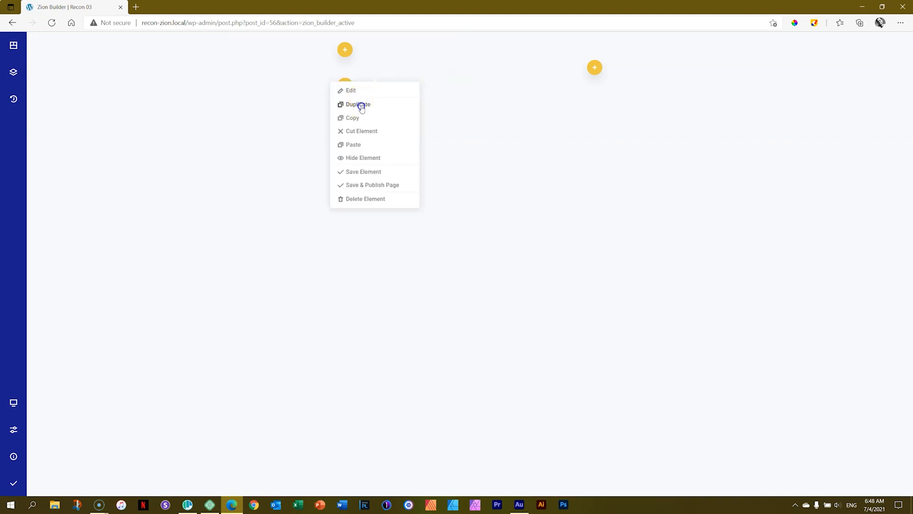
left_click(359, 101)
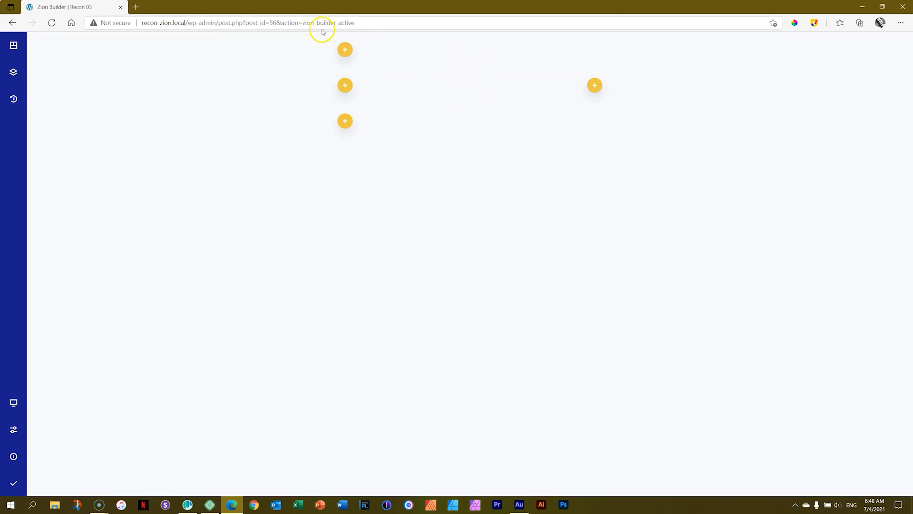
Outline the left column and its three inner columns with annotation rectangles, and clear the drawing when finished.
left_click(814, 23)
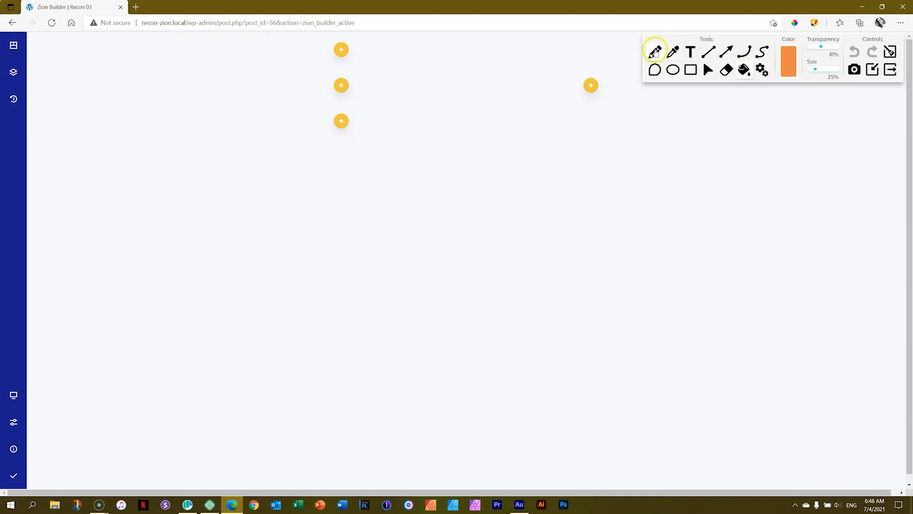
left_click(692, 70)
mouse_move(202, 35)
left_mouse_down()
mouse_move(216, 55)
mouse_move(503, 146)
left_mouse_up()
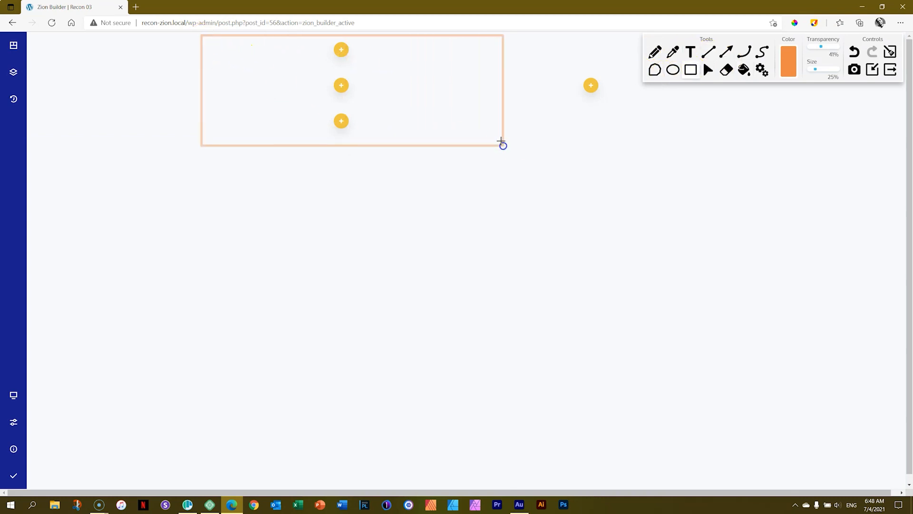
left_click_drag(214, 35, 494, 64)
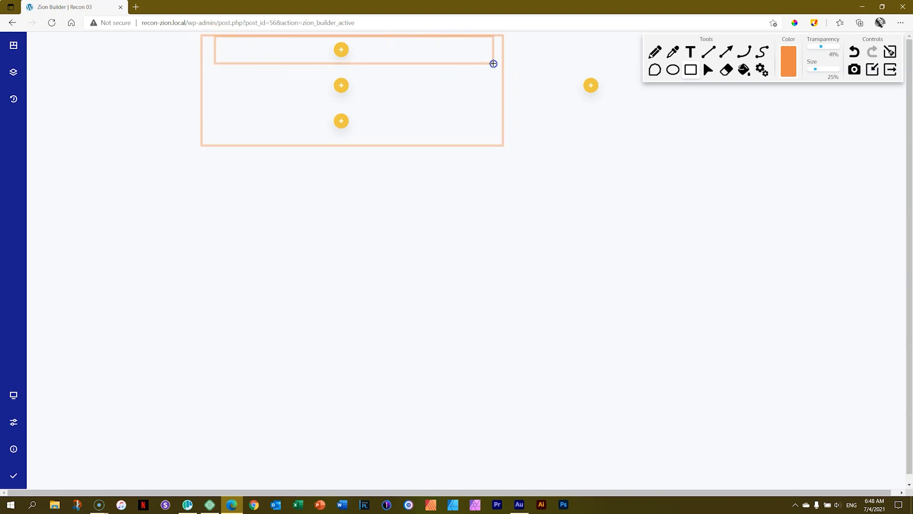
left_click_drag(214, 64, 491, 99)
left_click_drag(216, 101, 492, 134)
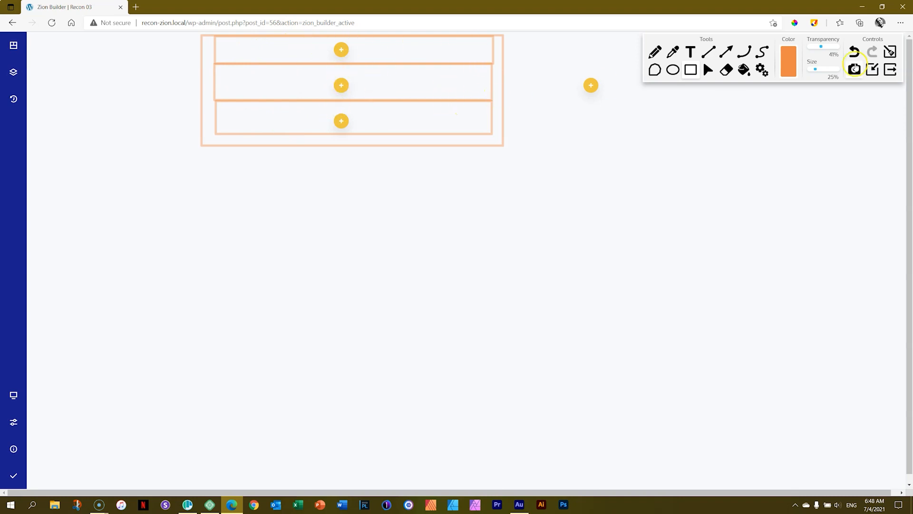
left_click(890, 51)
left_click(890, 70)
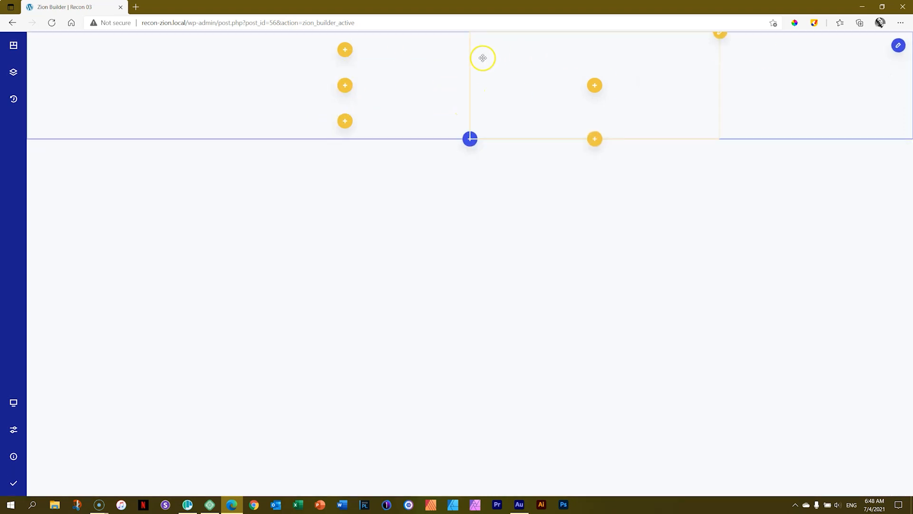
Select the outer left column through the element hierarchy and set its content orientation to horizontal.
left_click_drag(471, 52, 471, 52)
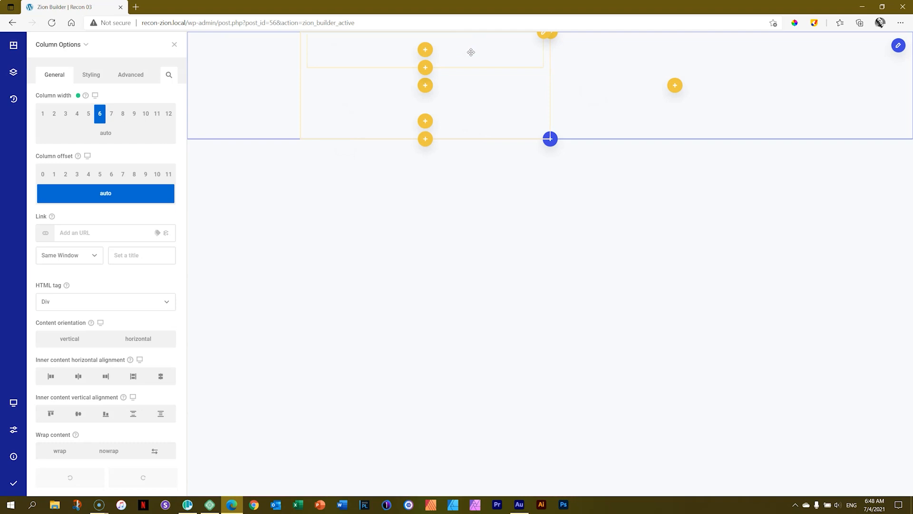
left_click(552, 37)
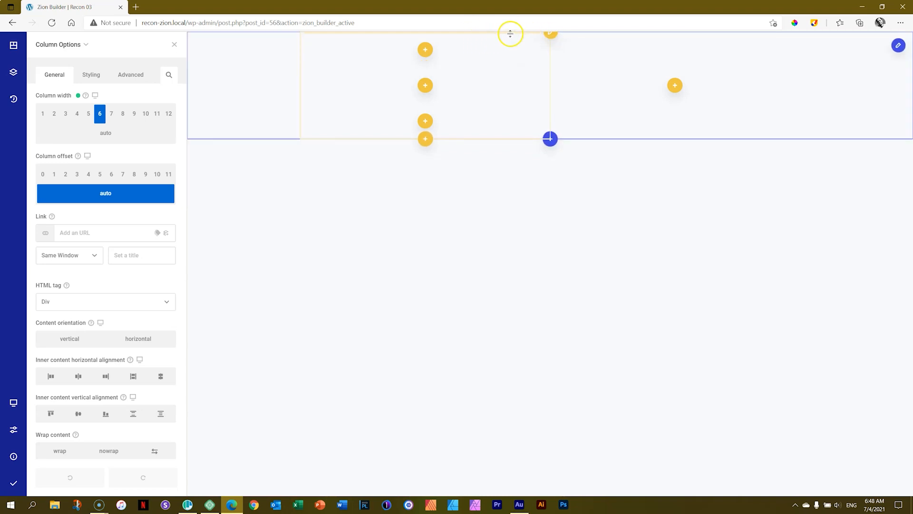
left_click(550, 37)
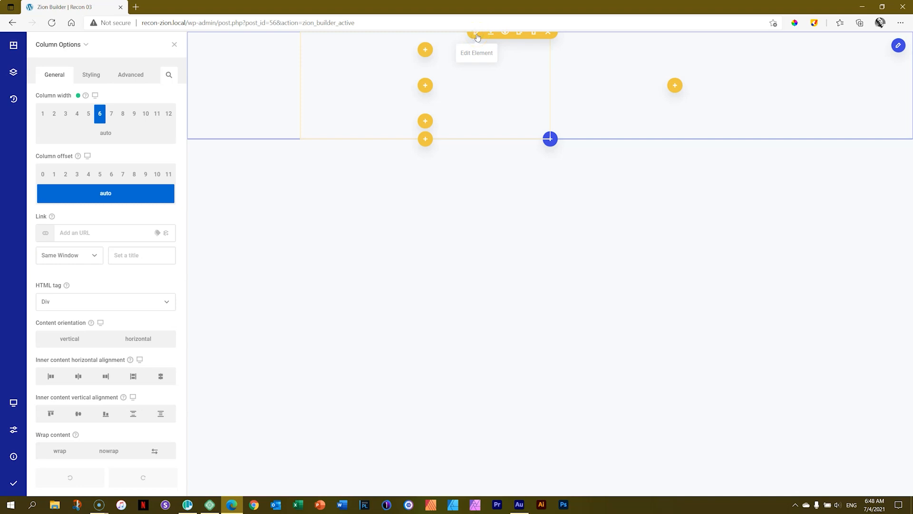
left_click(71, 46)
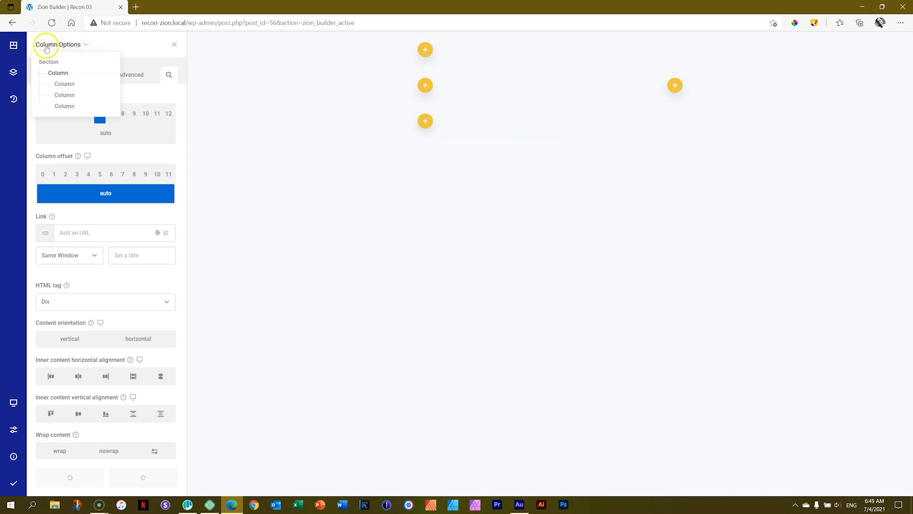
left_click(48, 63)
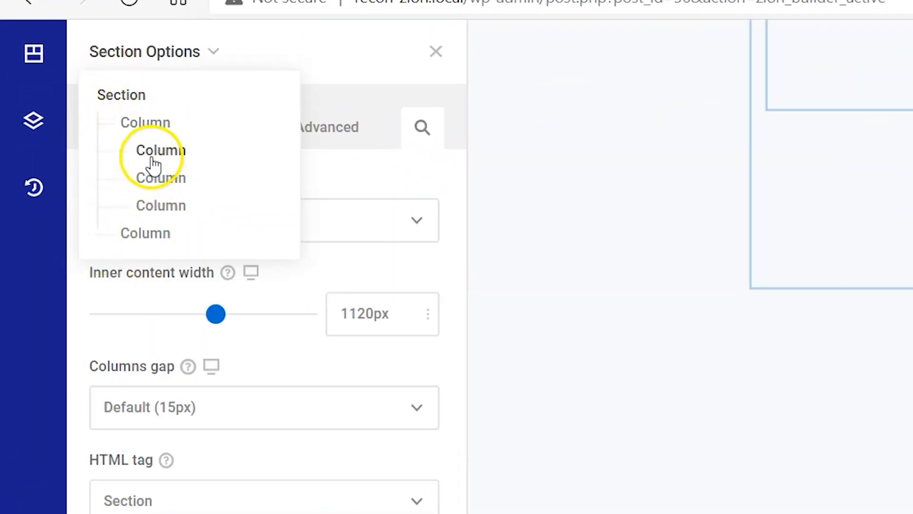
left_click(144, 125)
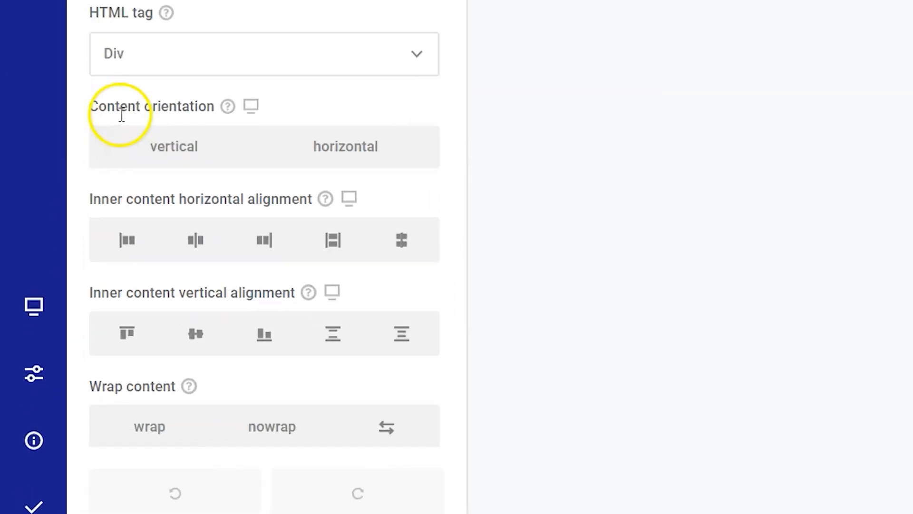
left_click(330, 157)
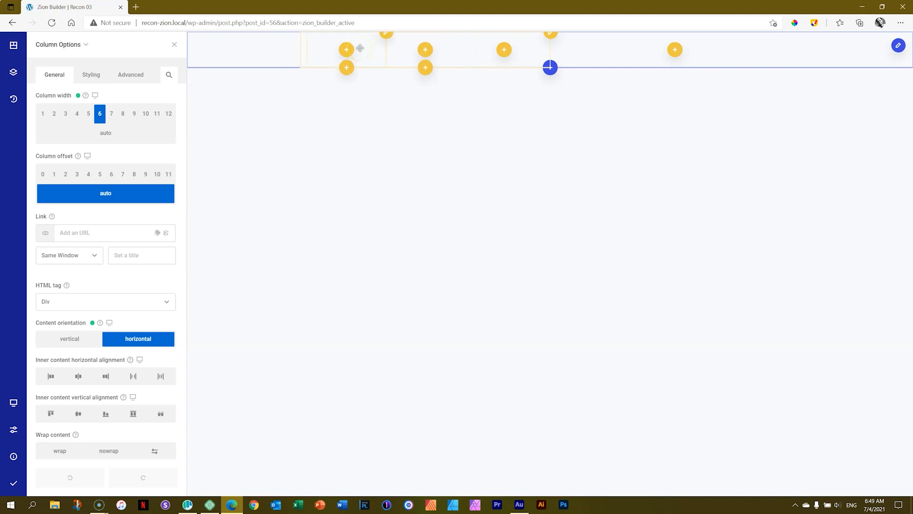
Insert a container inside the right column and open its options.
left_click(675, 49)
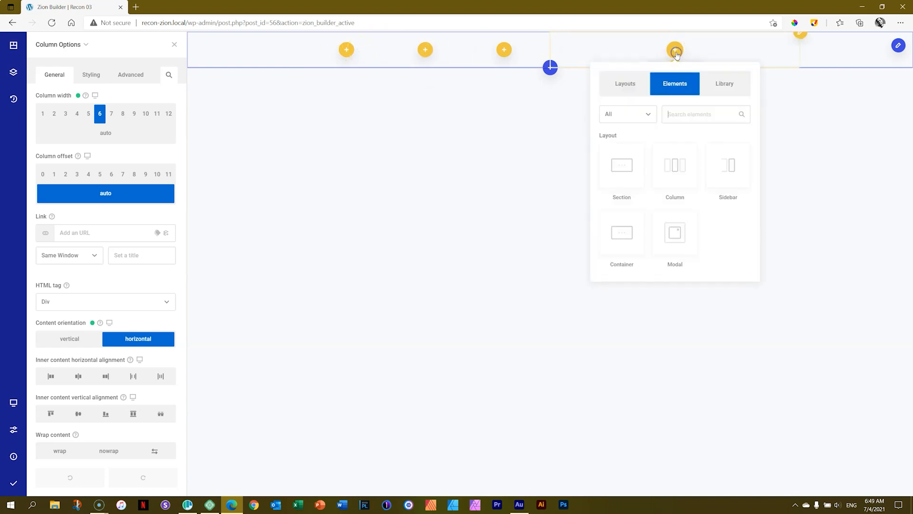
left_click(621, 237)
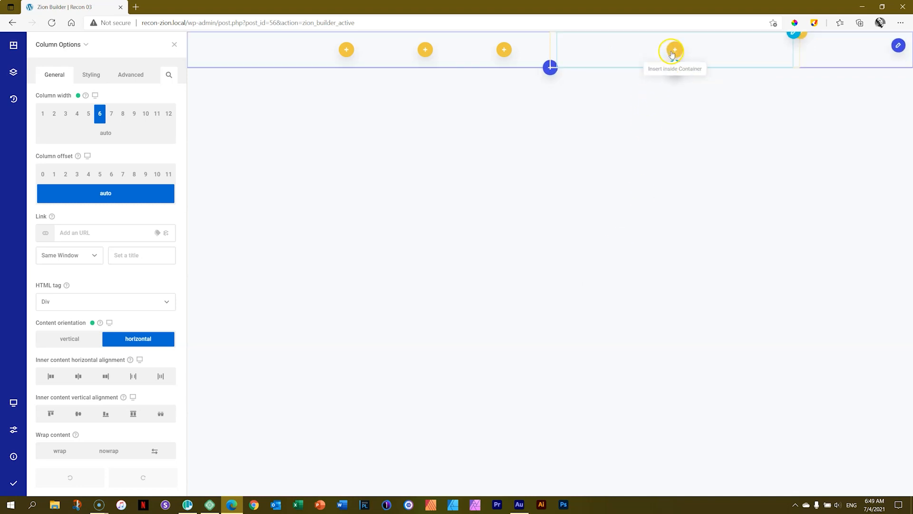
left_click(572, 50)
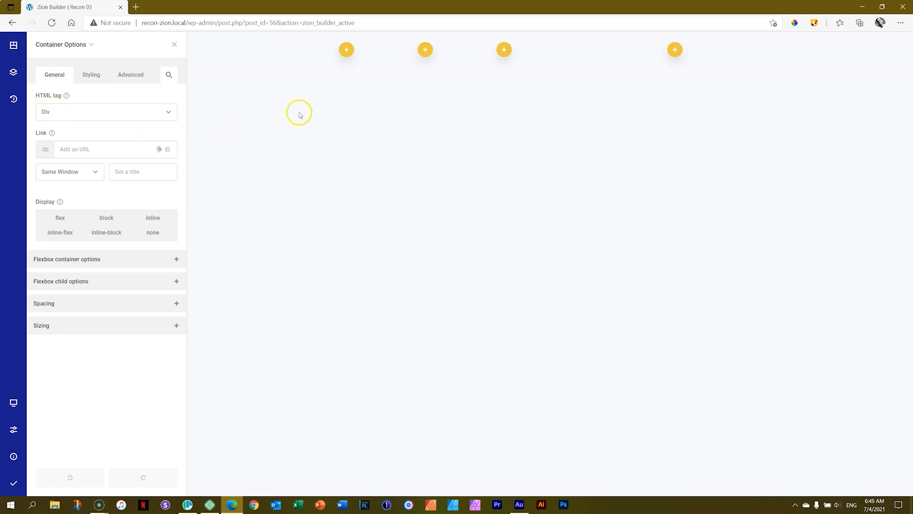
Compare the general options of the inner column in the left column with those of the container in the right column.
left_click(526, 53)
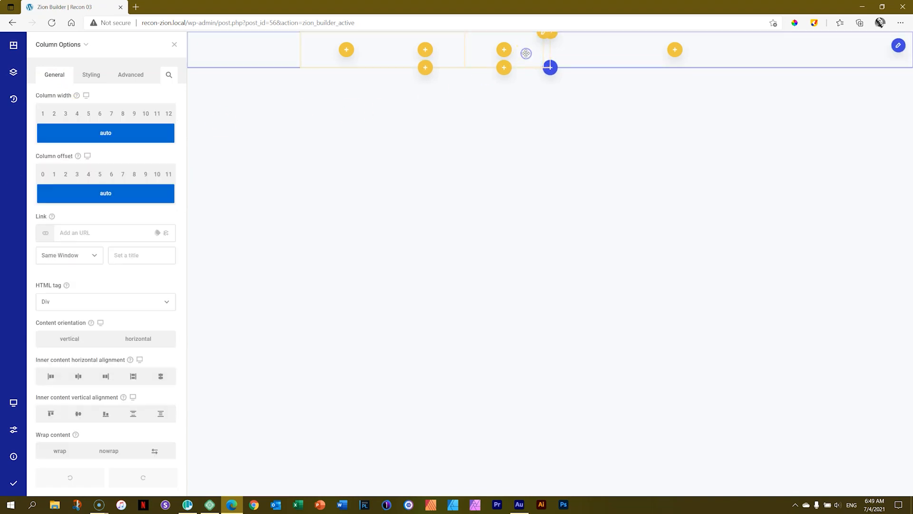
mouse_move(70, 285)
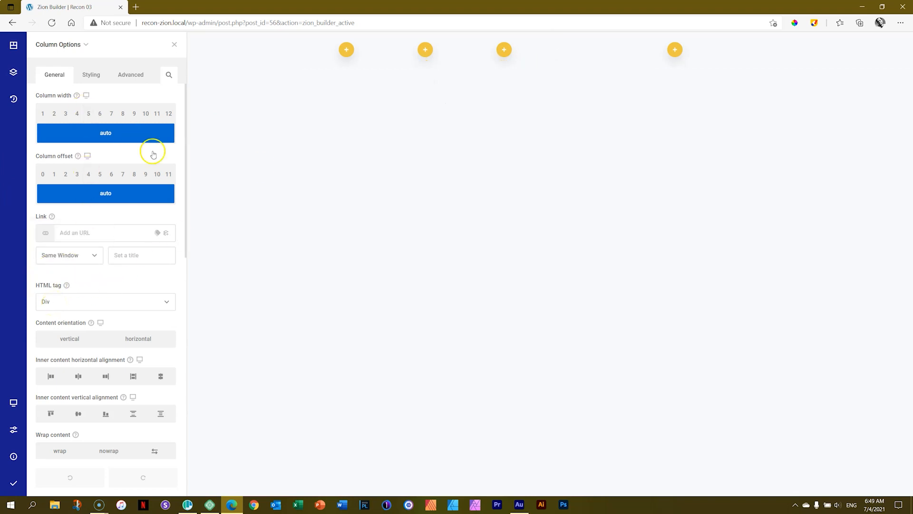
left_click(698, 52)
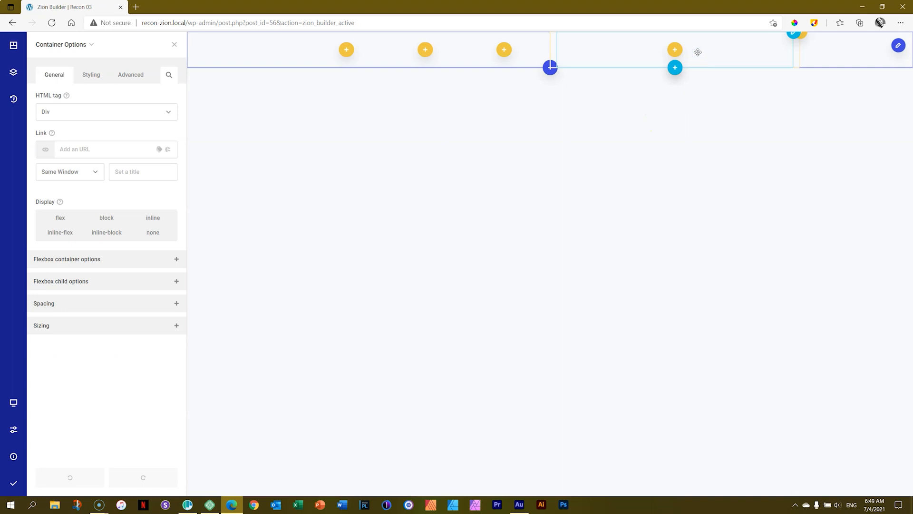
left_click(526, 56)
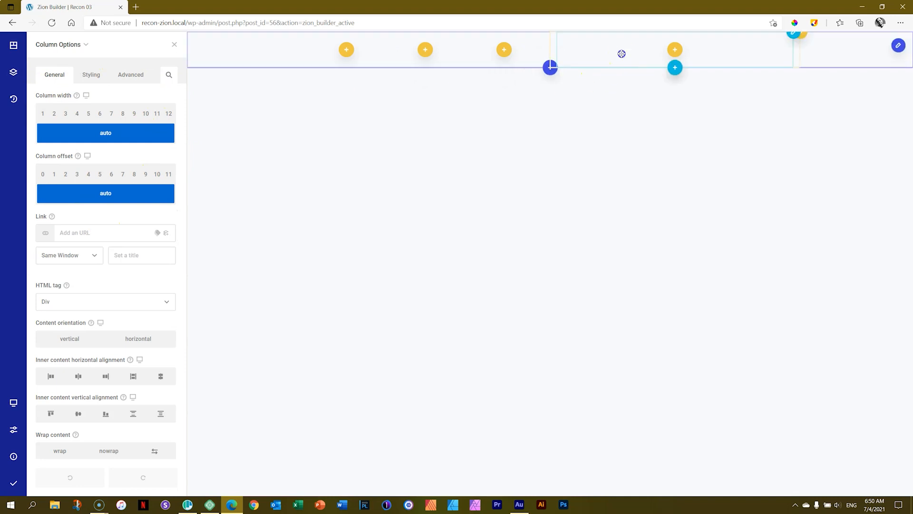
left_click(621, 56)
left_click(522, 47)
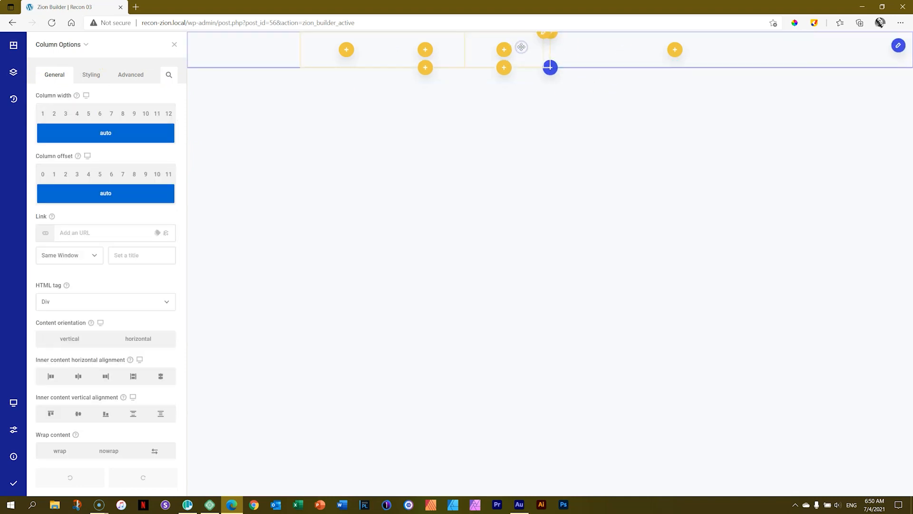
left_click(580, 54)
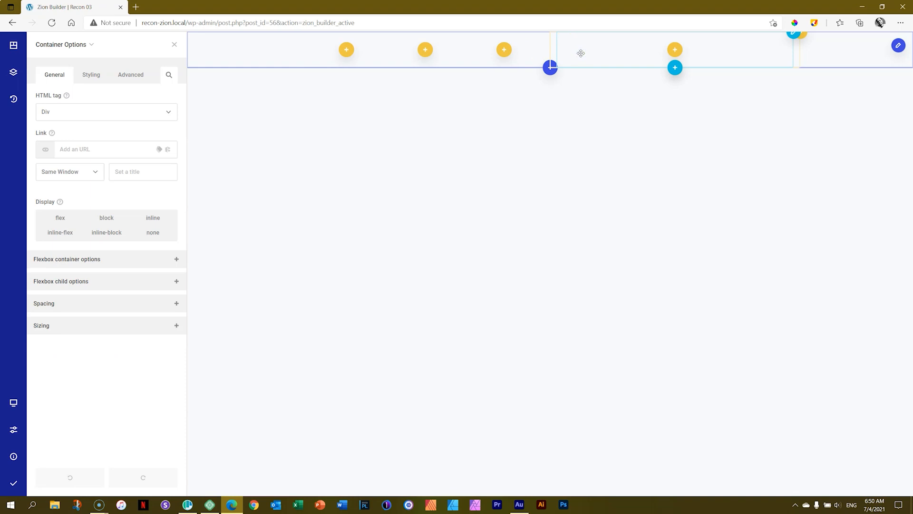
left_click(628, 53)
left_click_drag(628, 53, 600, 41)
left_click_drag(607, 58, 368, 52)
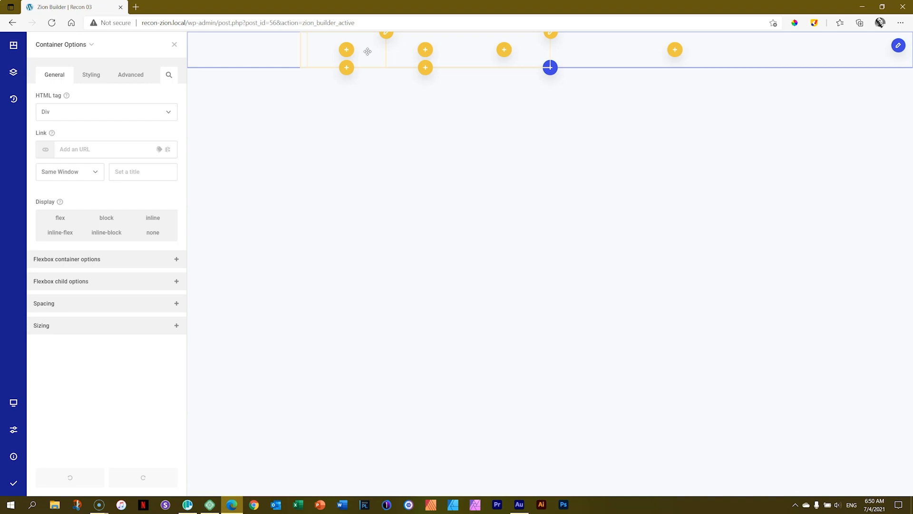
Delete the whole section together with its nested columns and container.
left_click_drag(368, 52, 258, 51)
right_click(259, 51)
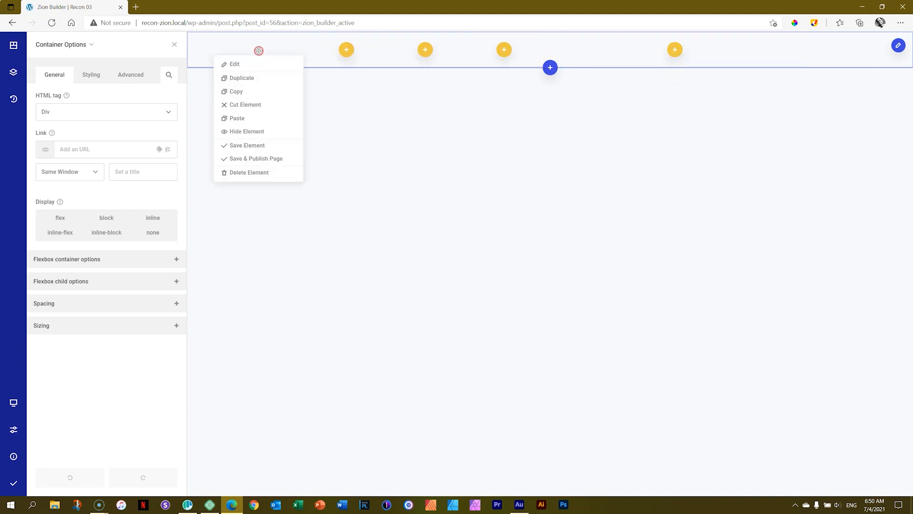
left_click(247, 174)
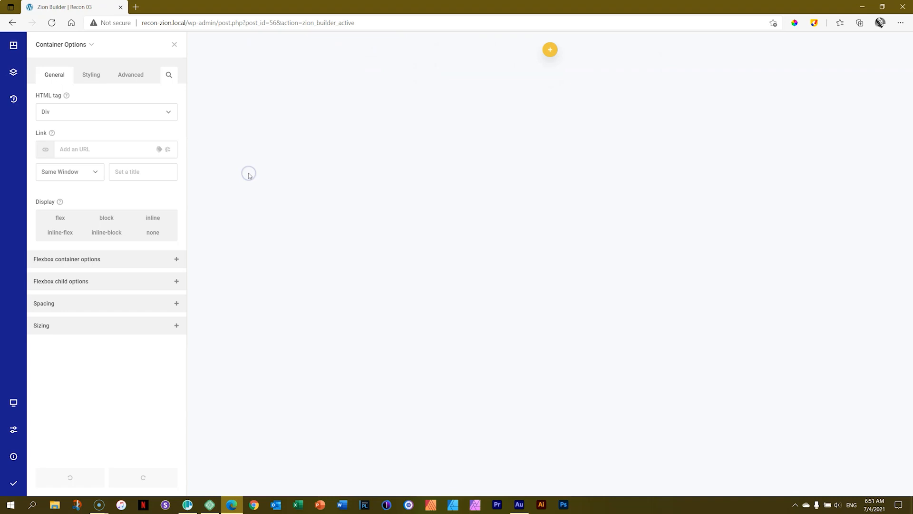
left_click(324, 167)
Insert a new section with three equal columns on the empty page.
left_click(550, 50)
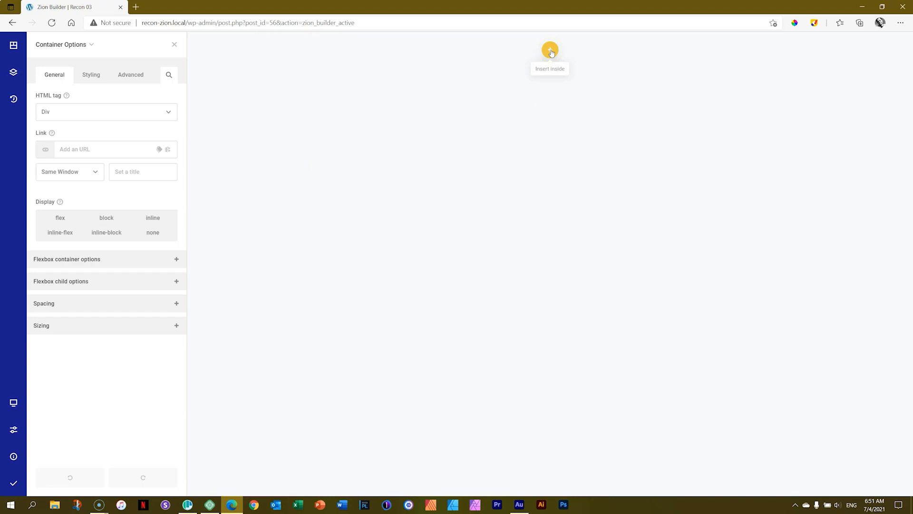
left_click(550, 50)
left_click(581, 126)
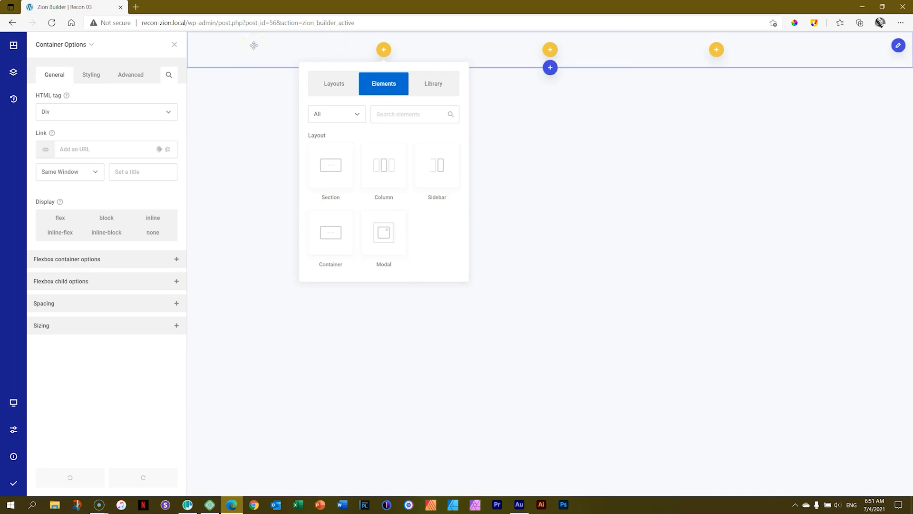
Open the new section's options and set its top and bottom padding to 60px on the canvas.
left_click(254, 46)
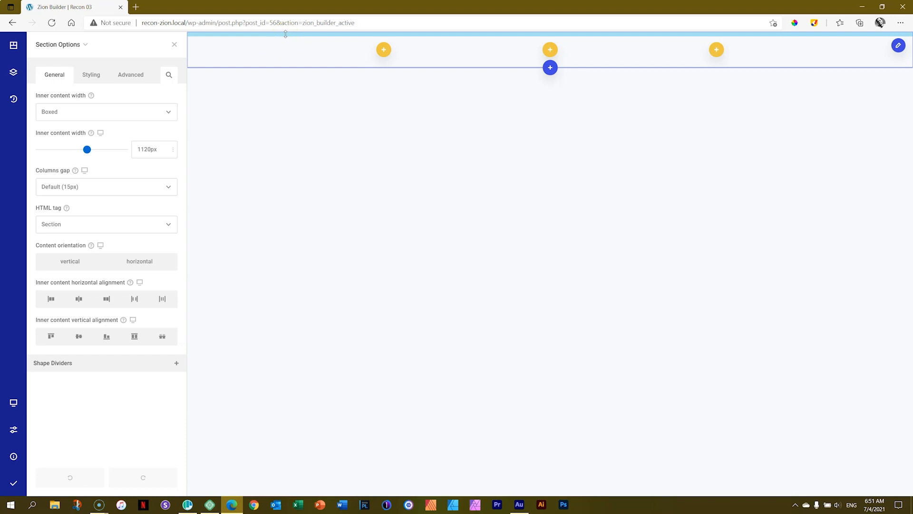
left_click_drag(267, 34, 369, 52)
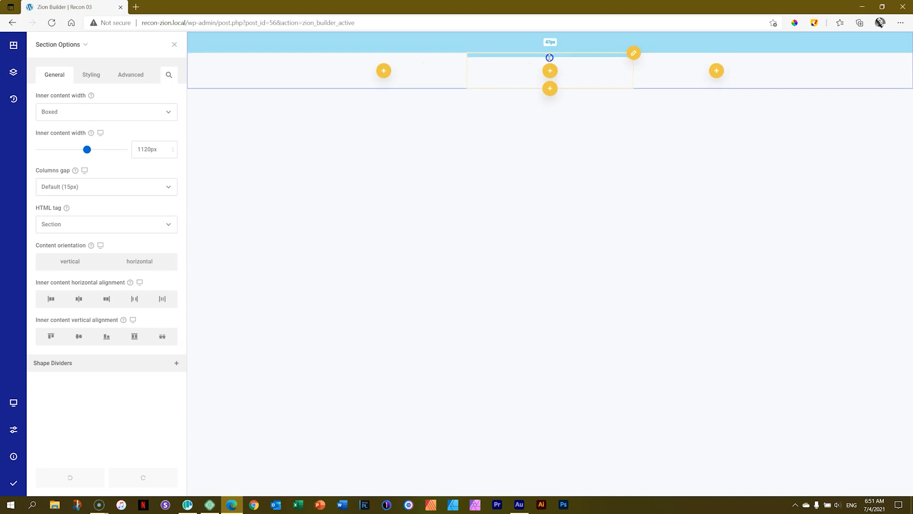
left_click_drag(550, 50, 551, 51)
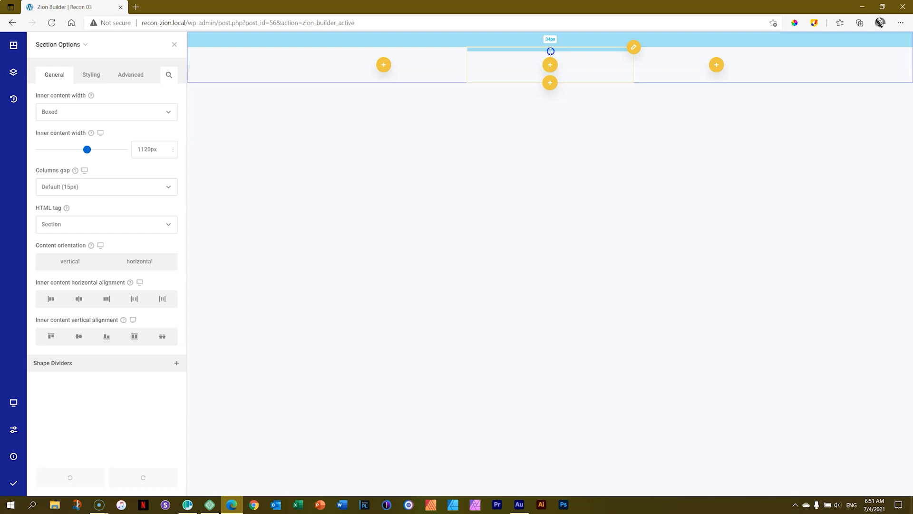
left_click_drag(551, 51, 550, 62)
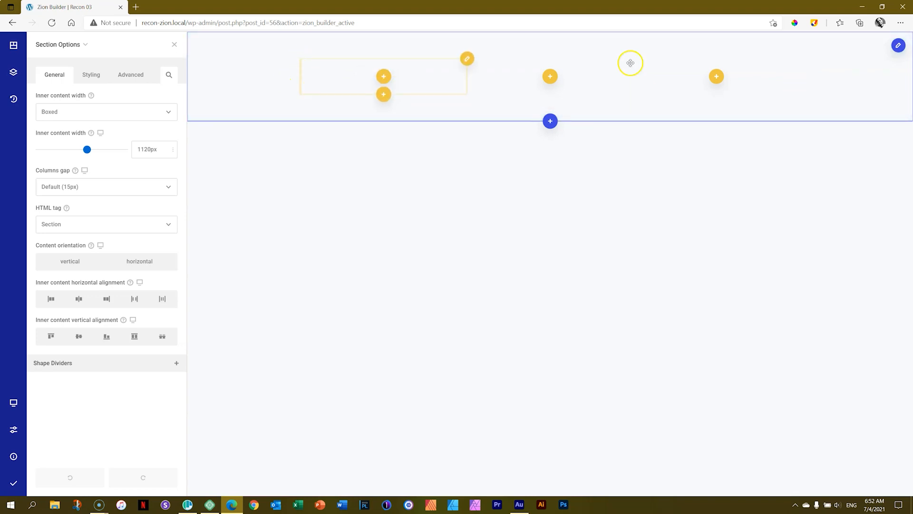
Outline the section's three-column content area with an annotation rectangle, and clear the drawing when finished.
left_click(814, 23)
mouse_move(289, 56)
left_mouse_down()
mouse_move(320, 75)
mouse_move(788, 99)
left_mouse_up()
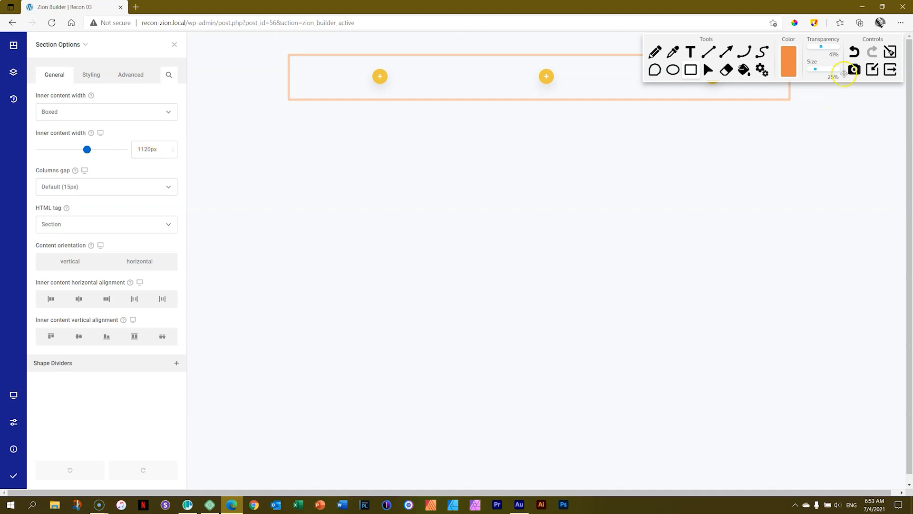
left_click(889, 51)
left_click(890, 70)
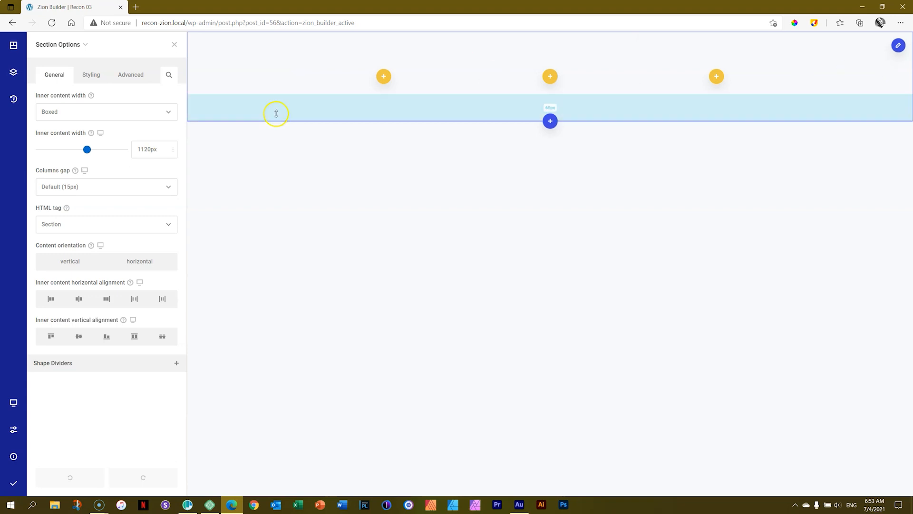
Set the section's inner content width to 1300px and view the unit choices for that value.
double_click(140, 149)
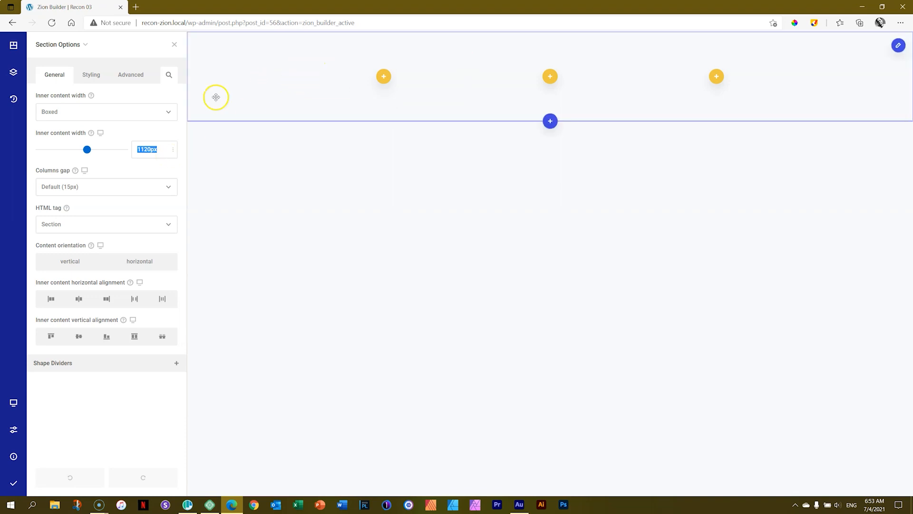
type("1300")
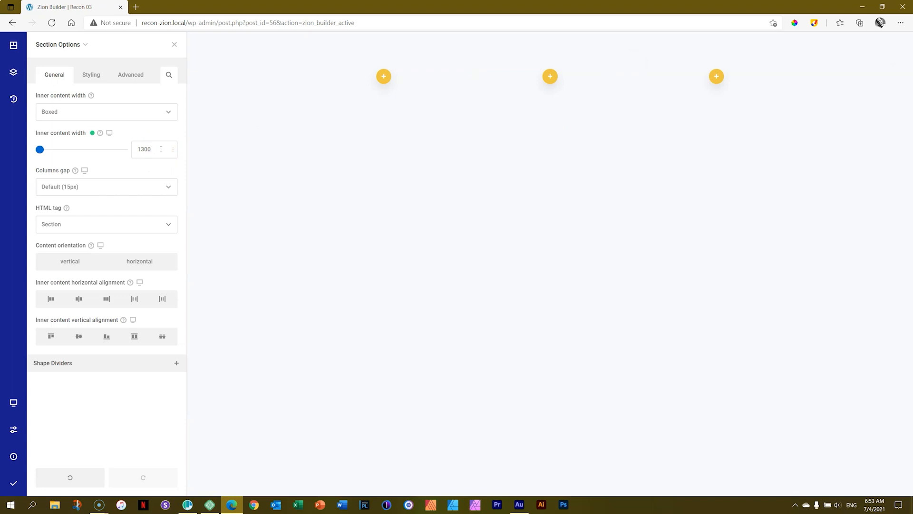
type("px")
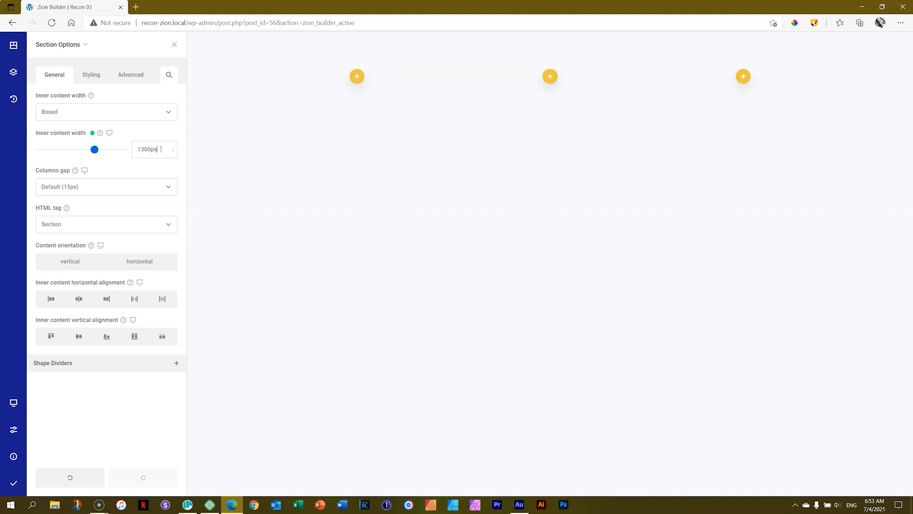
left_click_drag(152, 149, 137, 149)
left_click(149, 149)
type("130")
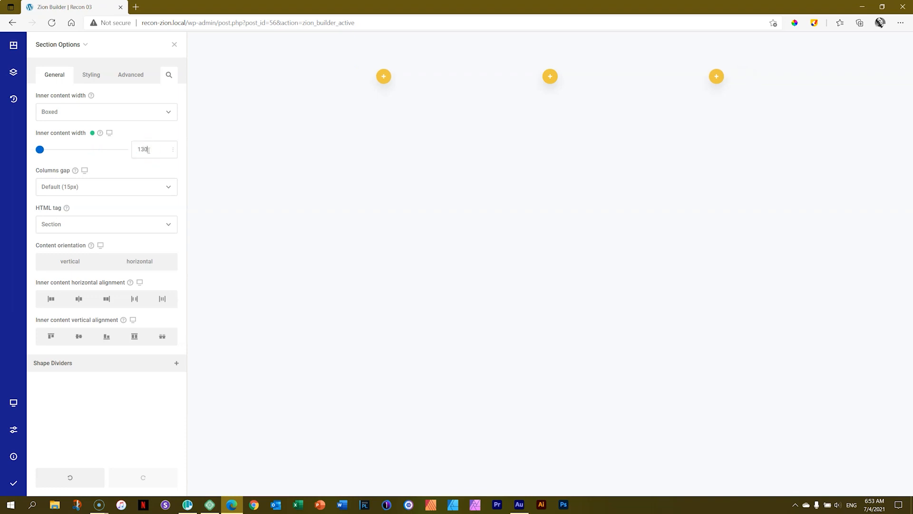
type("0px")
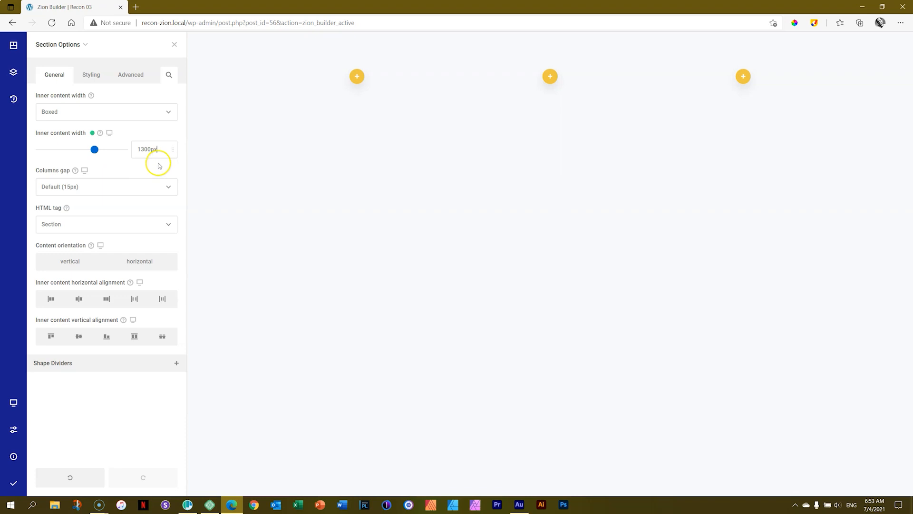
left_click(172, 150)
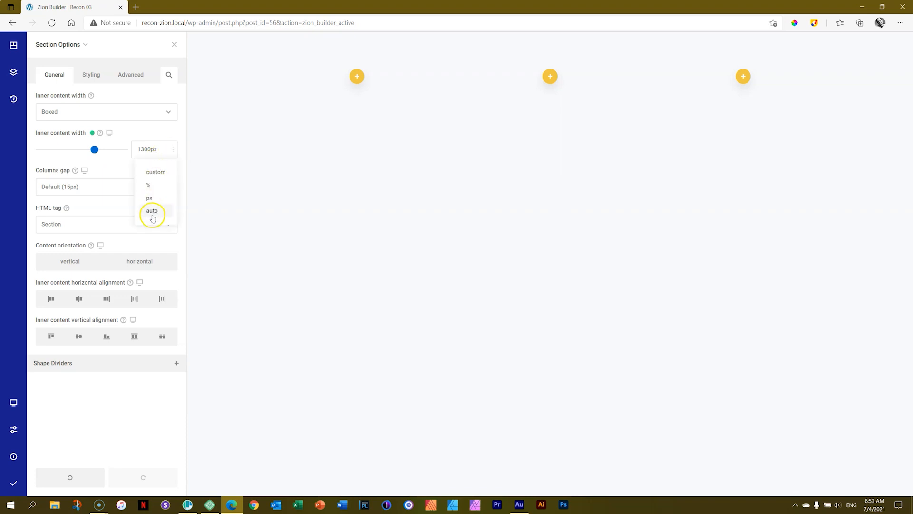
left_click(165, 134)
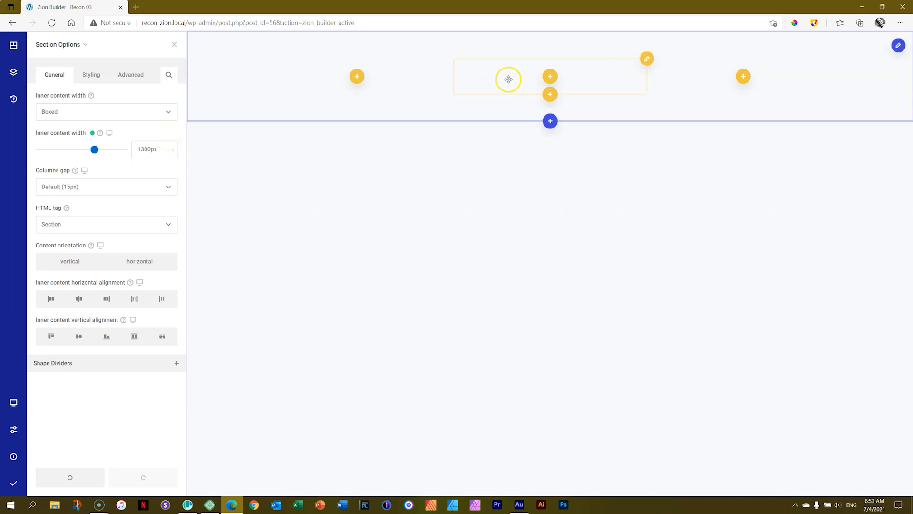
left_click_drag(666, 81, 279, 60)
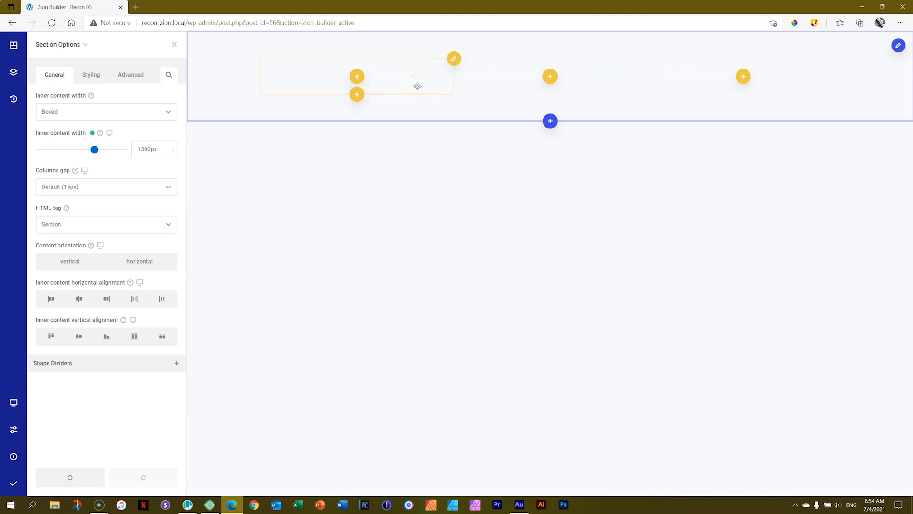
Open the column options, check the demo layout in Polypane, and set the middle column's width to 1 back in Zion Builder.
left_click(406, 78)
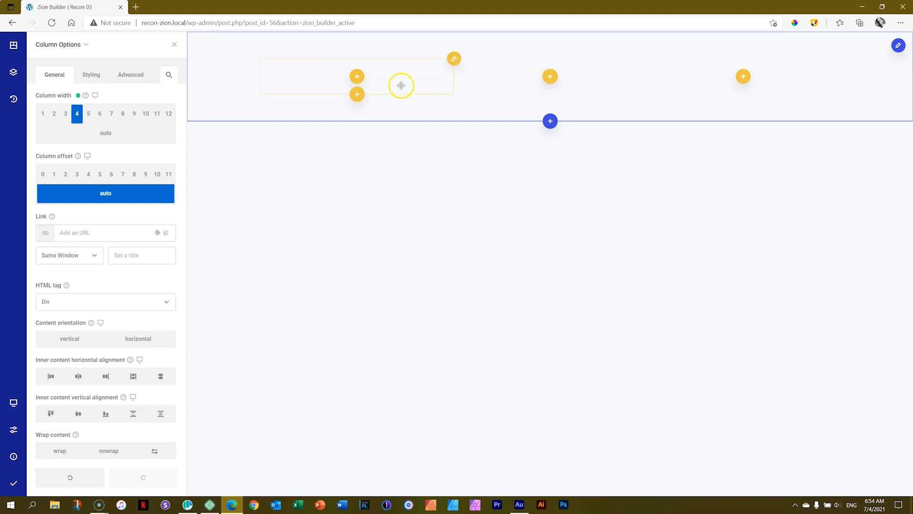
left_click(187, 504)
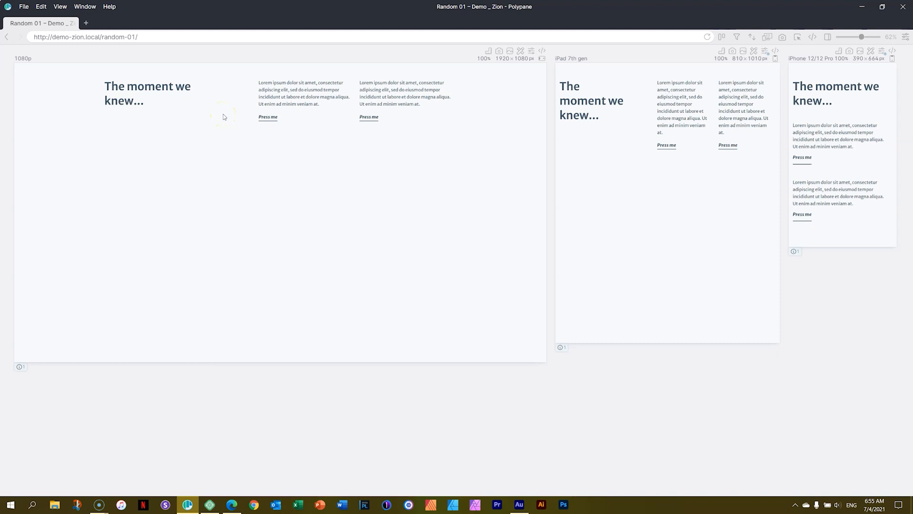
key("alt+Tab")
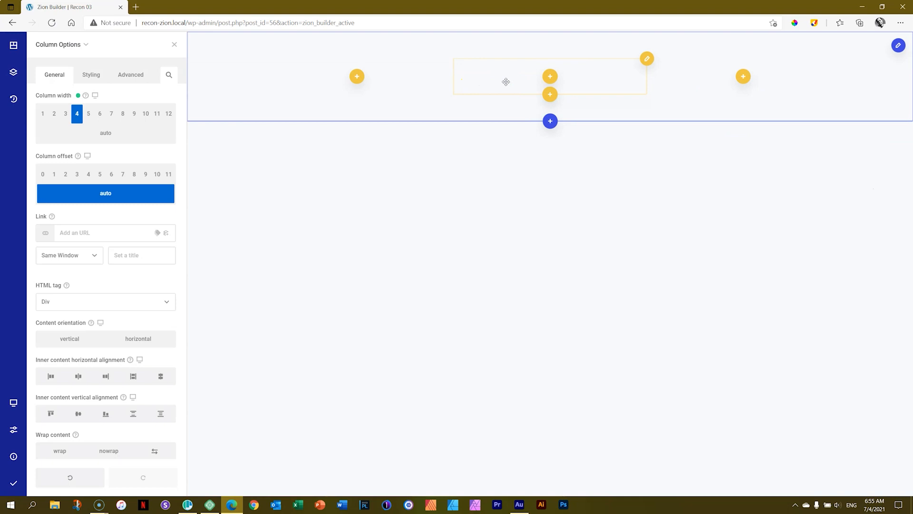
left_click(44, 116)
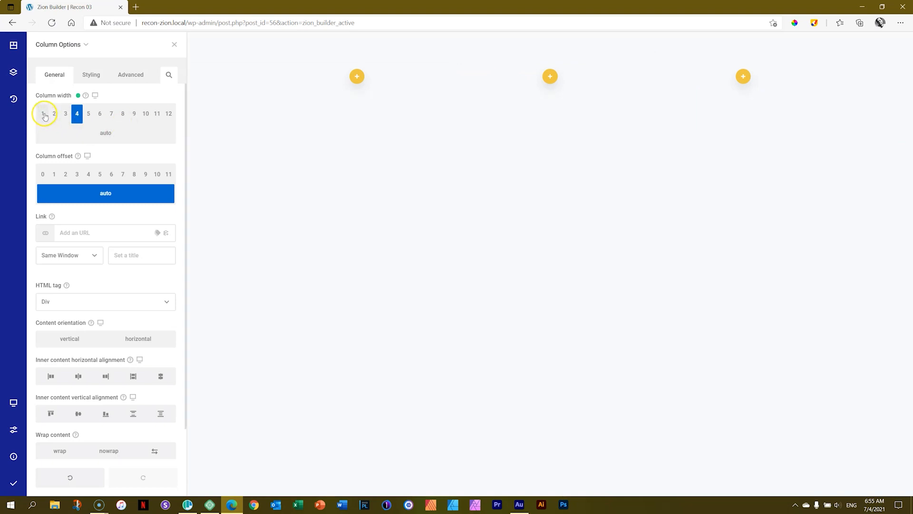
left_click(44, 115)
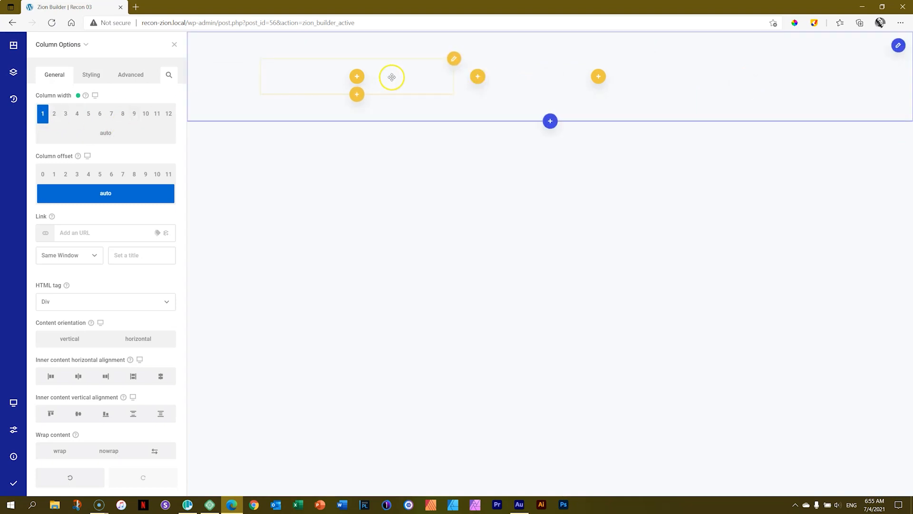
Select the section's third column and set its column width to 7.
left_click_drag(392, 77, 645, 70)
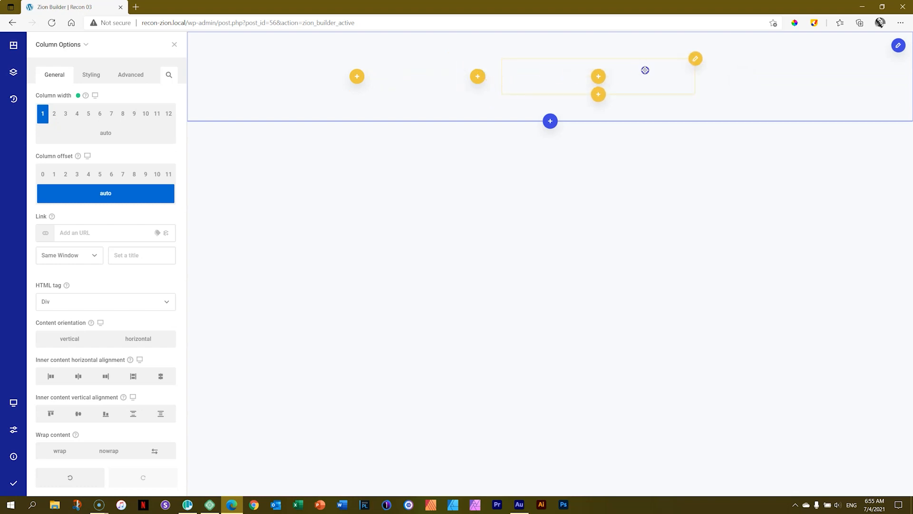
left_click(78, 121)
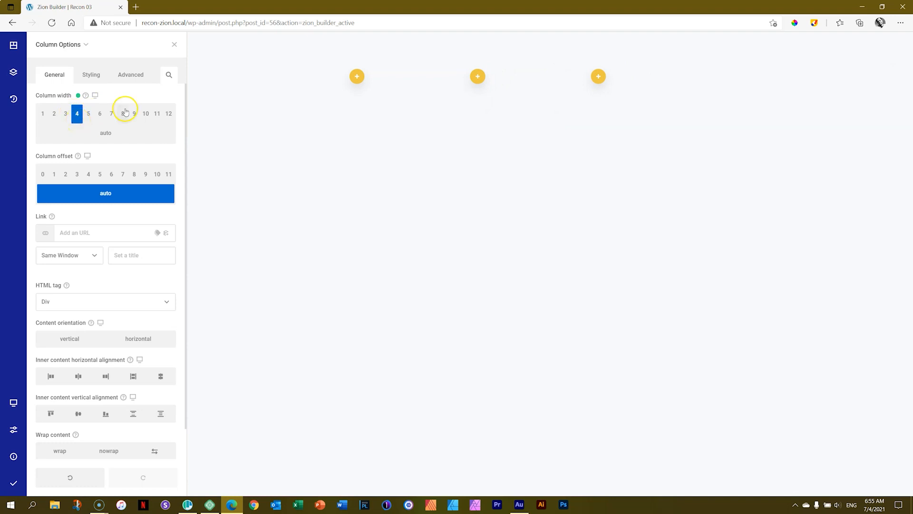
left_click(109, 115)
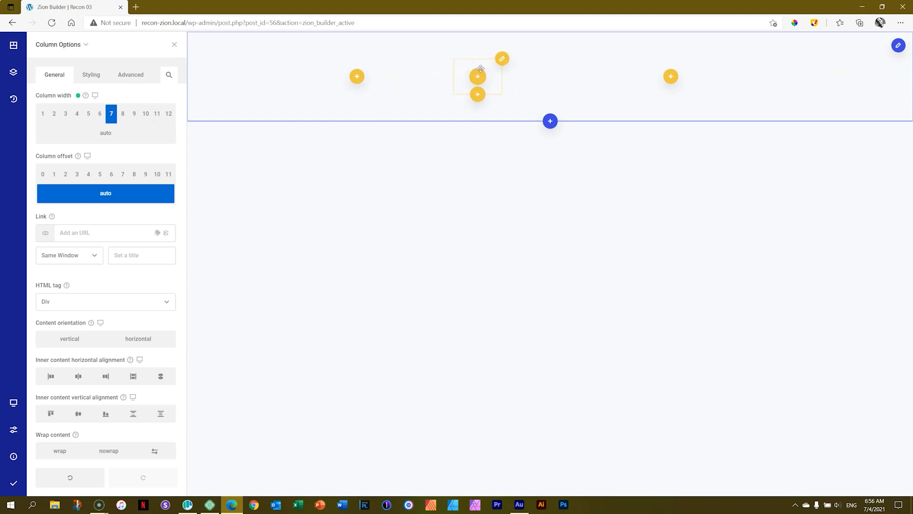
Add a Heading element to the first column and replace its sample text with "The moment we knew...".
left_click(357, 77)
type("head")
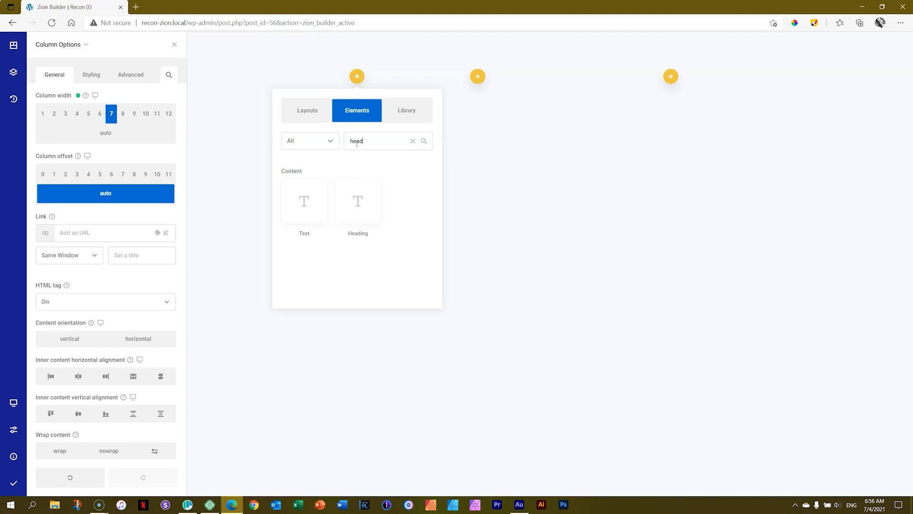
left_click(358, 204)
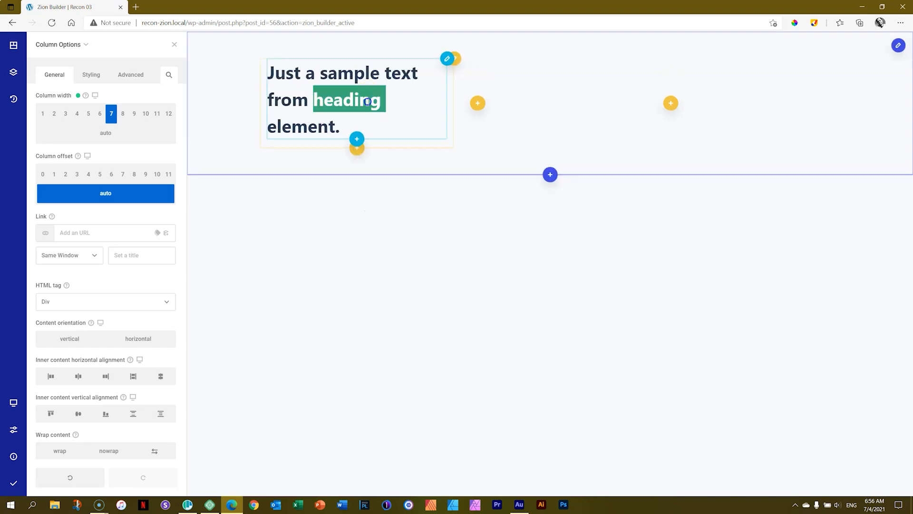
triple_click(368, 99)
type("The ")
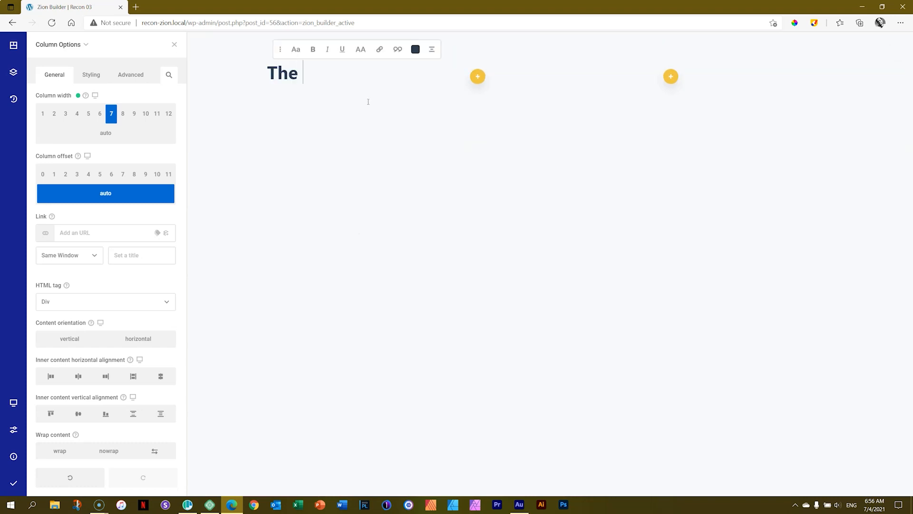
type("moment we knew...")
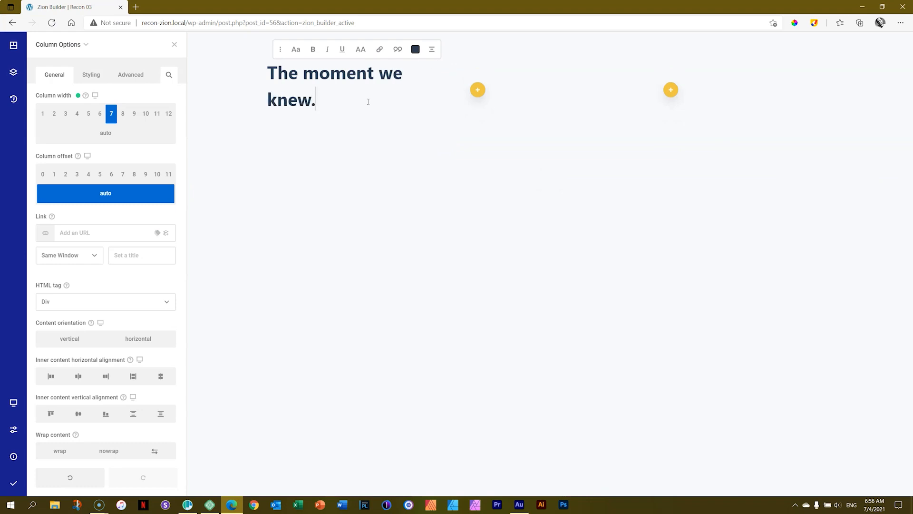
left_click(364, 87)
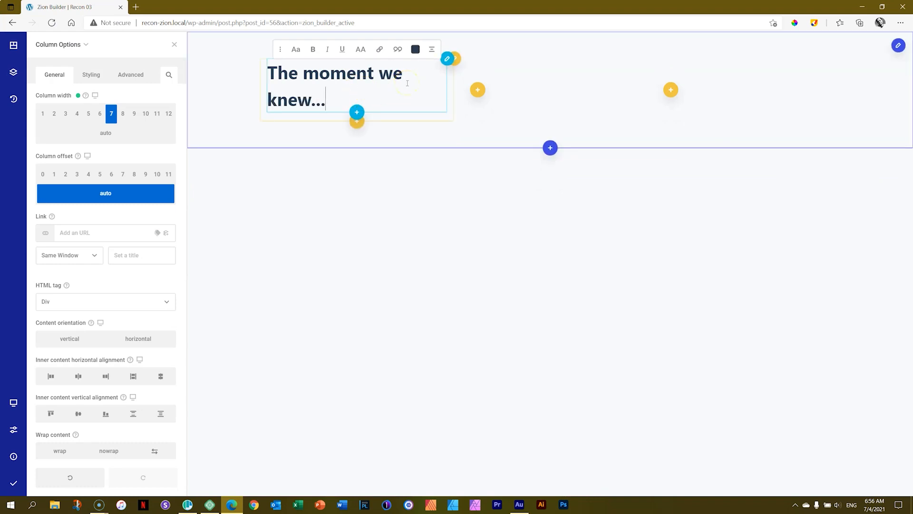
Open the element options of the heading in the first column.
left_click(302, 65)
triple_click(328, 97)
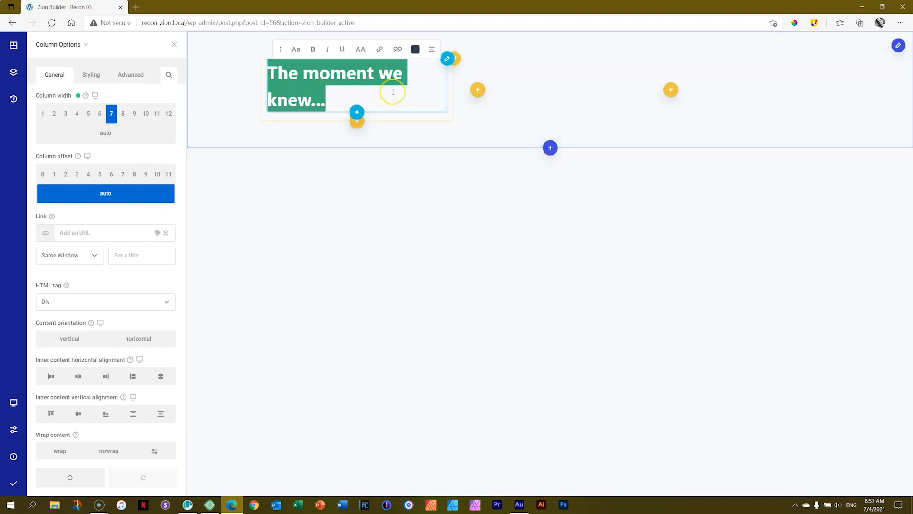
mouse_move(447, 58)
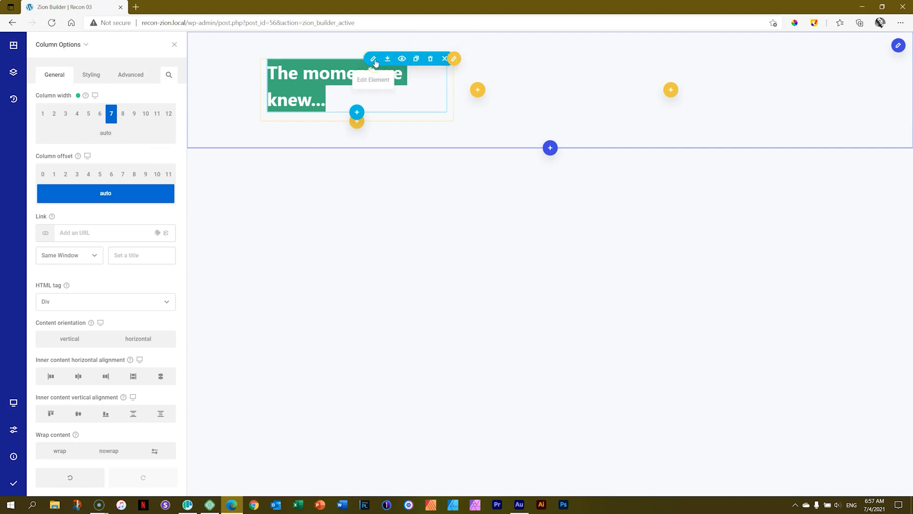
left_click(72, 46)
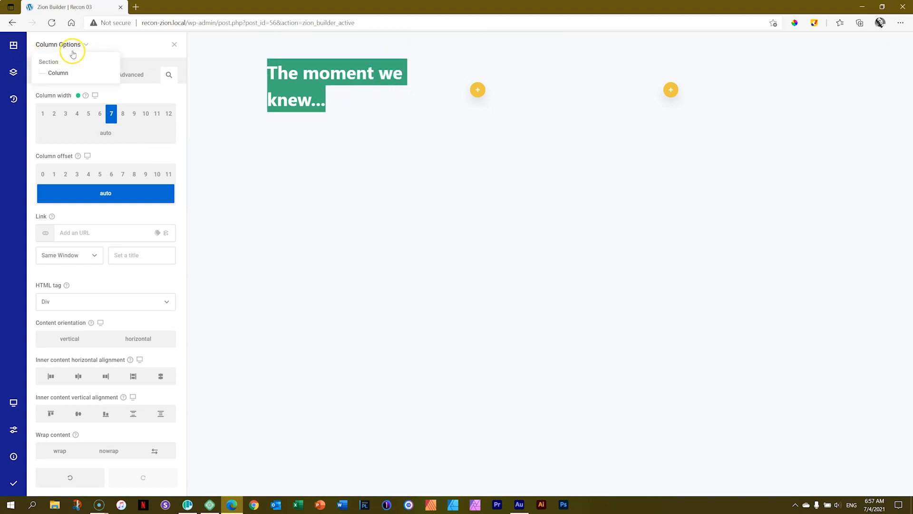
left_click(73, 46)
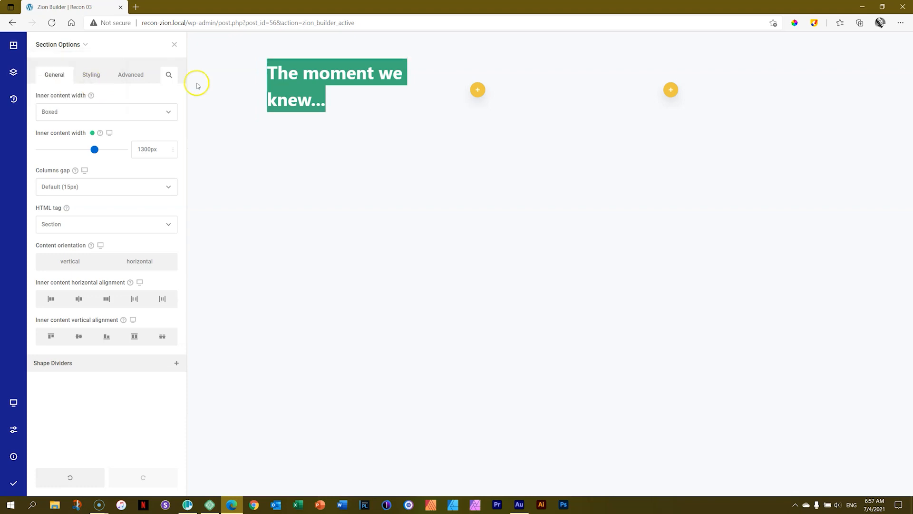
left_click(352, 86)
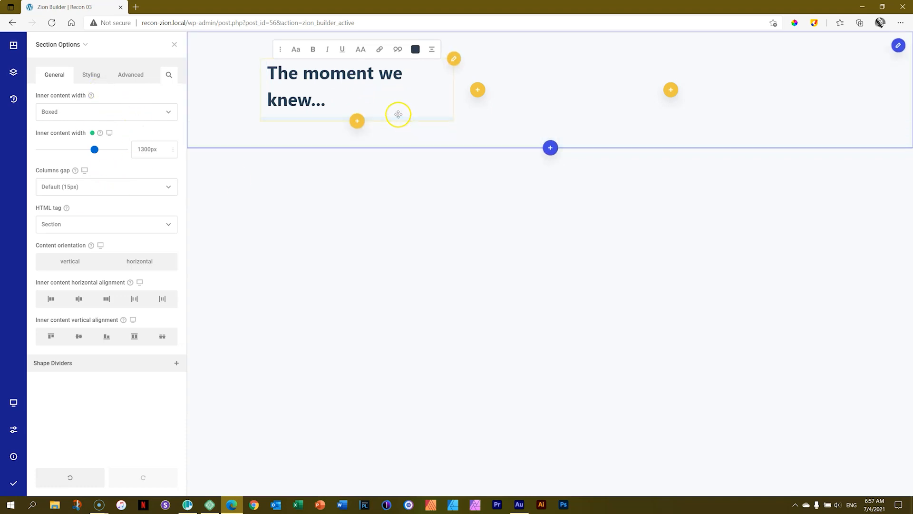
left_click(399, 109)
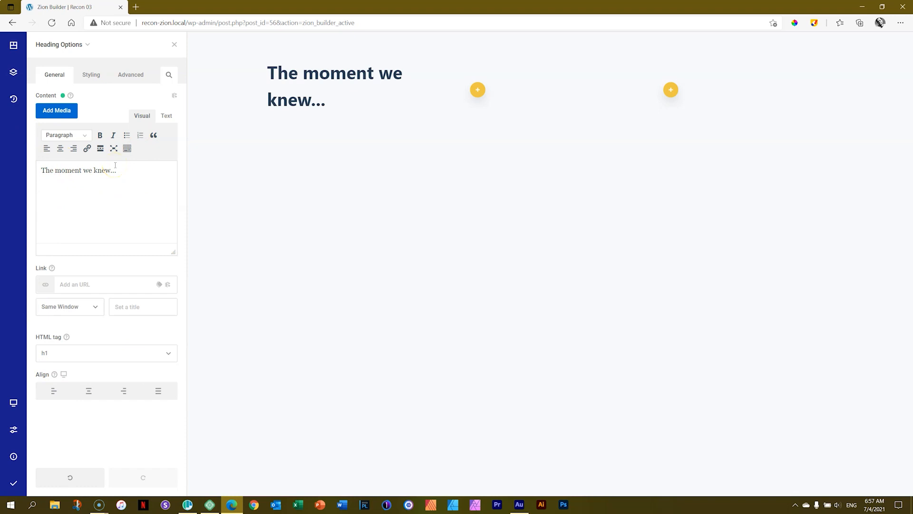
Review the heading's text format and HTML tag choices, and apply the Heading 2 format to its content.
left_click(85, 138)
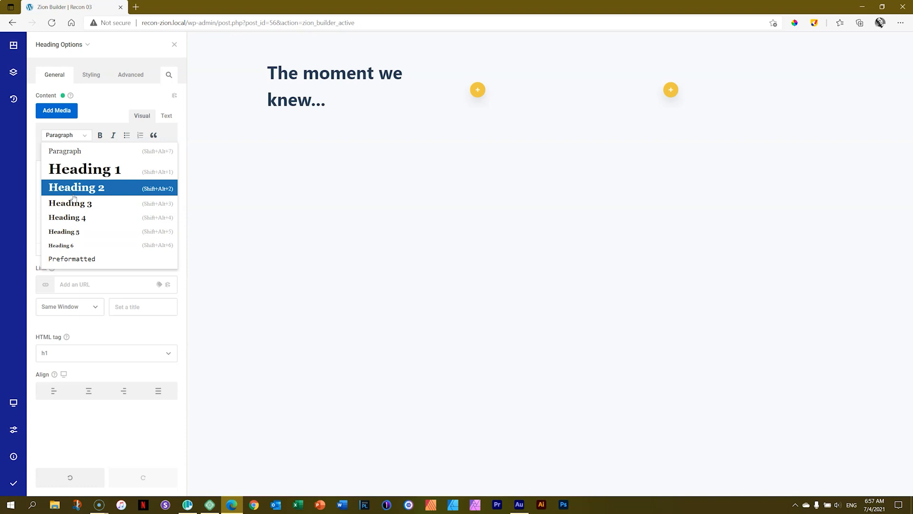
left_click(83, 135)
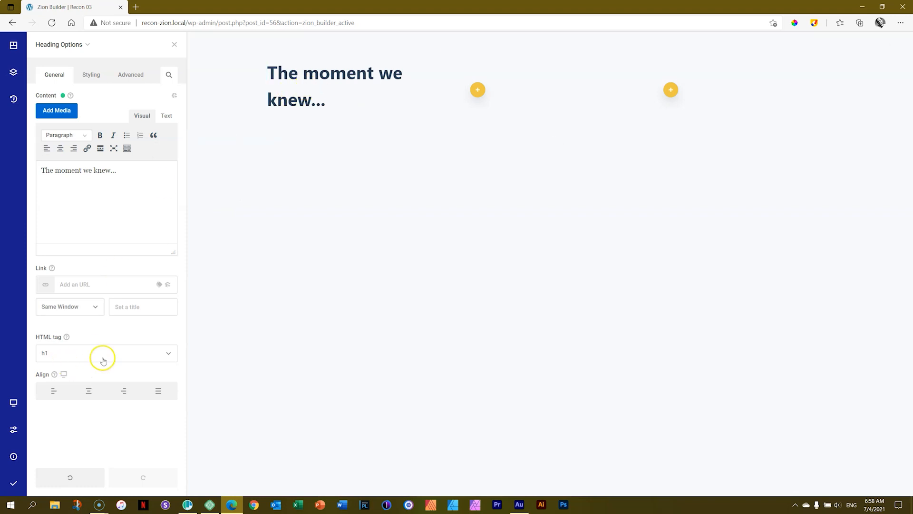
left_click(123, 357)
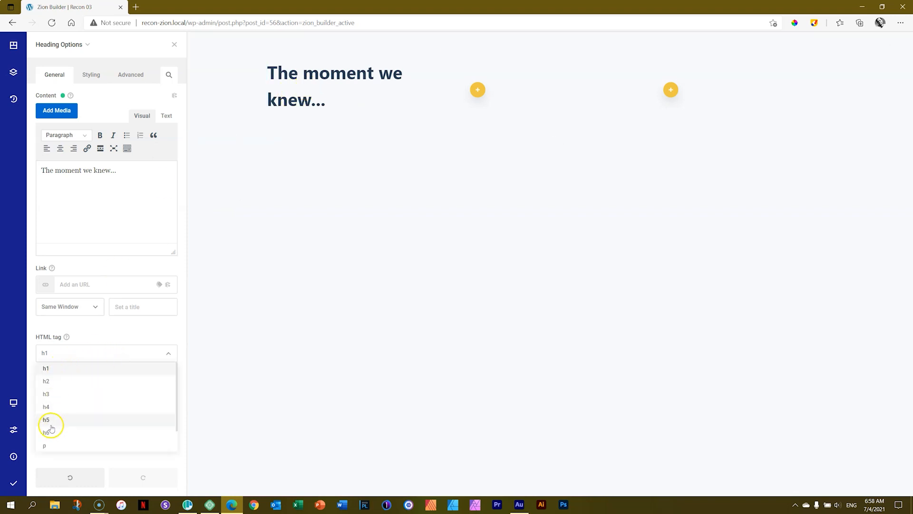
left_click(62, 353)
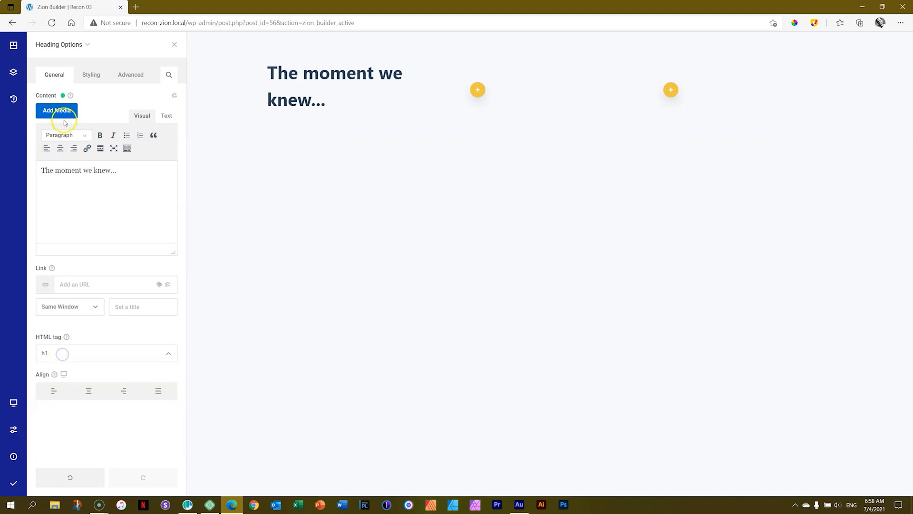
left_click(85, 137)
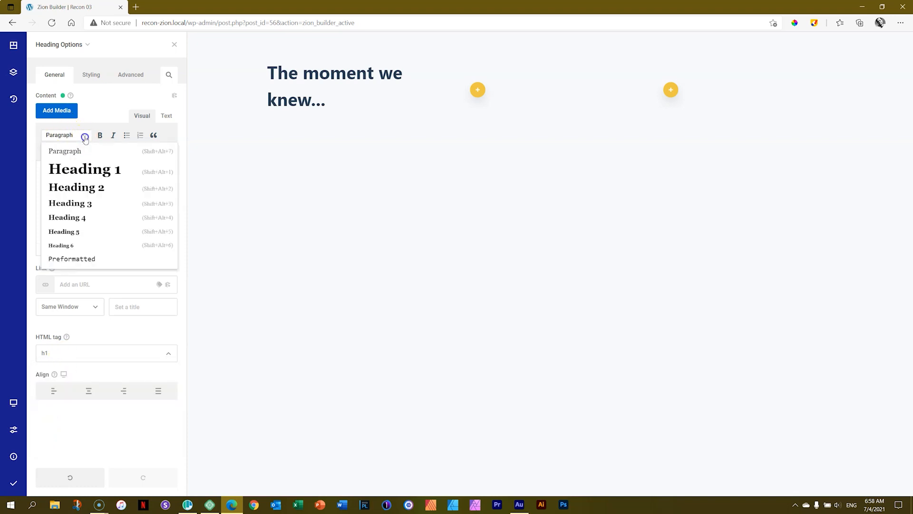
left_click(81, 188)
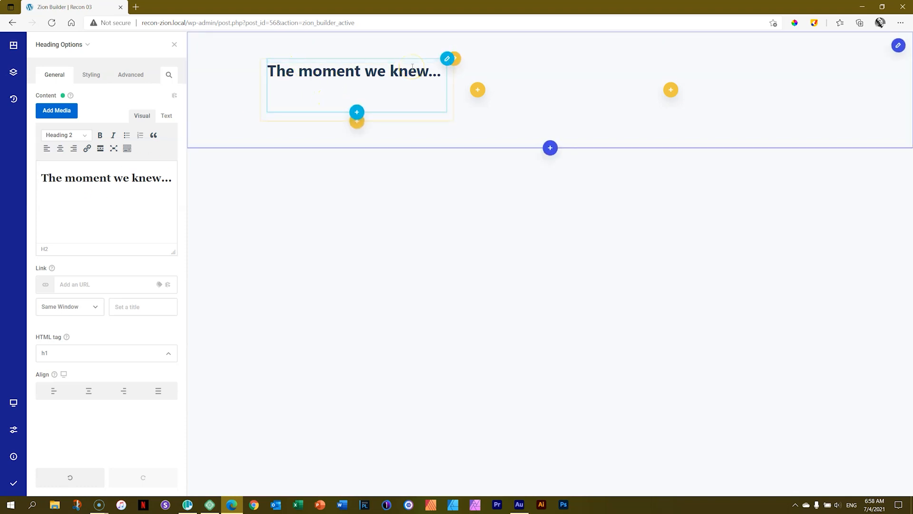
Try Work Sans, Arial and Times New Roman as the font family in the heading's wrapper typography, and settle on Trebuchet.
left_click(91, 76)
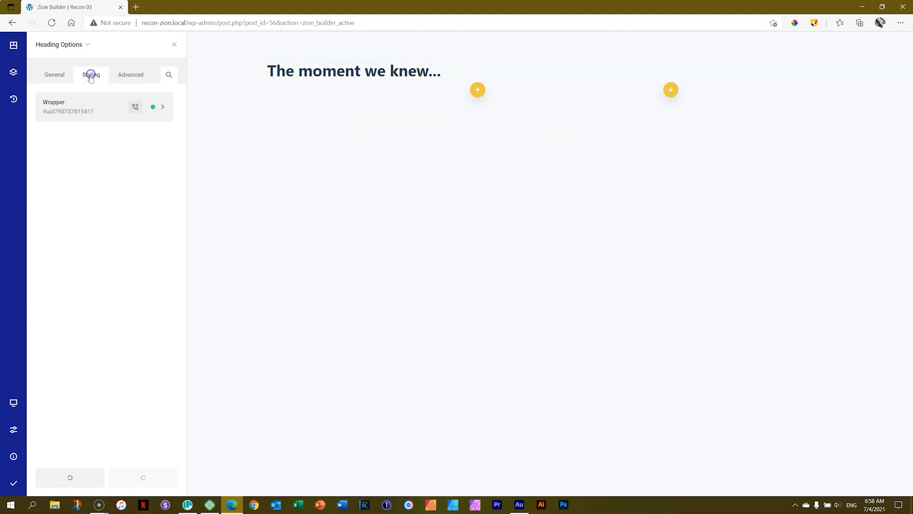
left_click(72, 105)
left_click(70, 177)
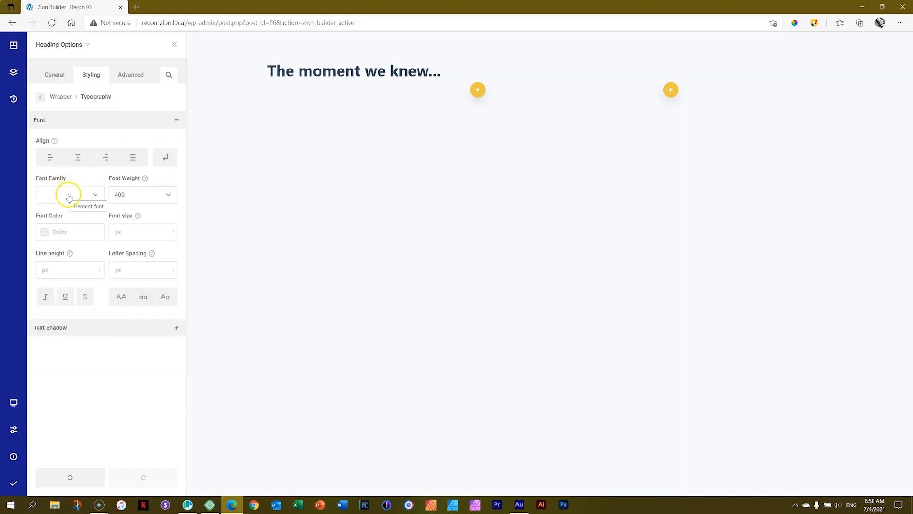
left_click(82, 198)
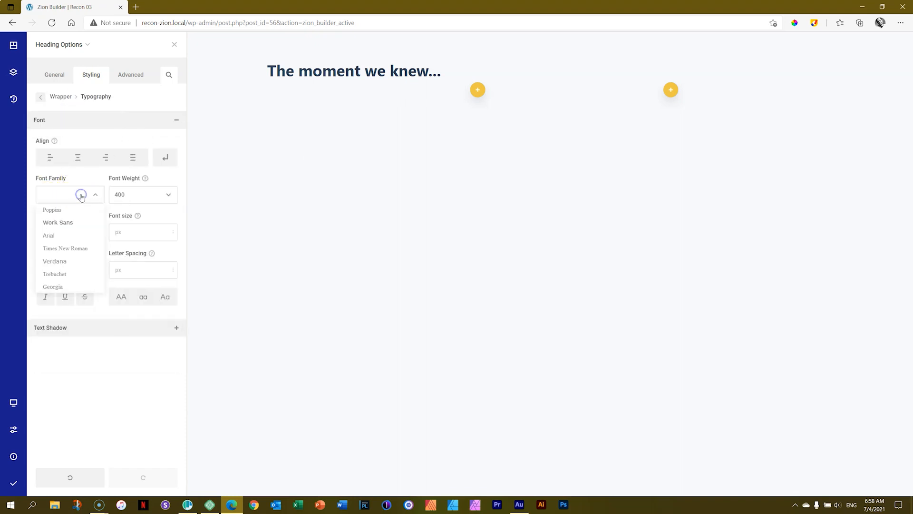
left_click(56, 223)
left_click(76, 193)
left_click(52, 231)
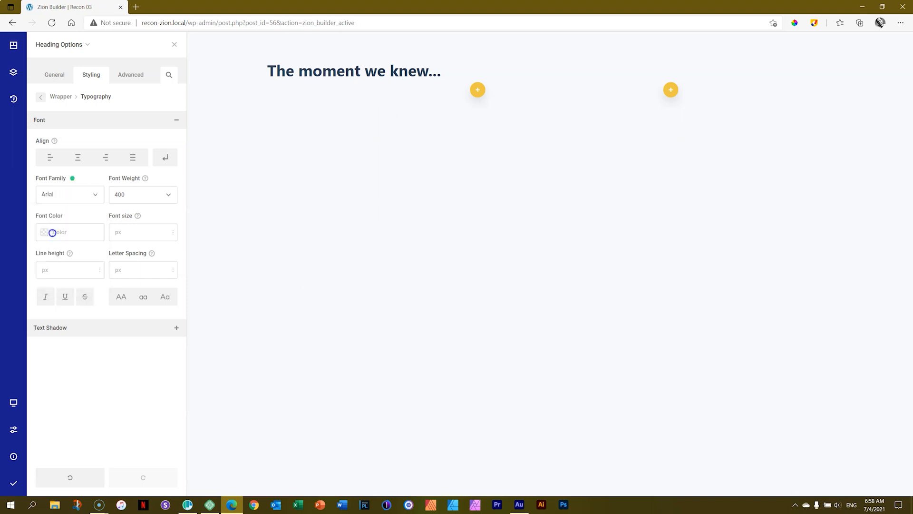
left_click(80, 196)
left_click(56, 245)
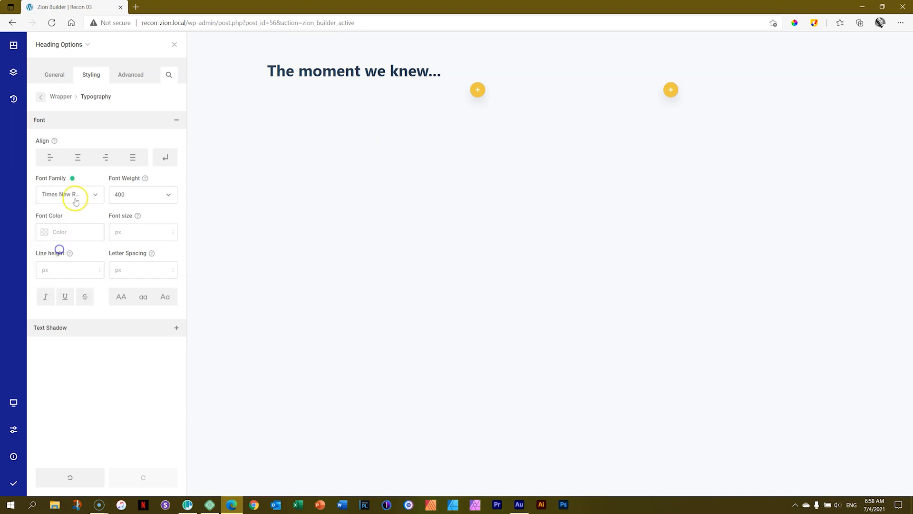
left_click(73, 200)
left_click(53, 263)
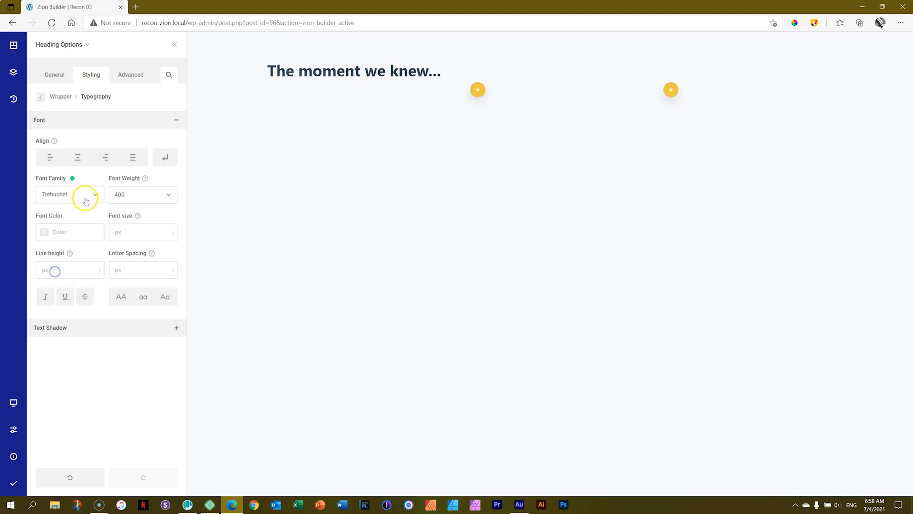
left_click(81, 200)
left_click(81, 200)
Change the format of the heading's content to Paragraph.
left_click(54, 75)
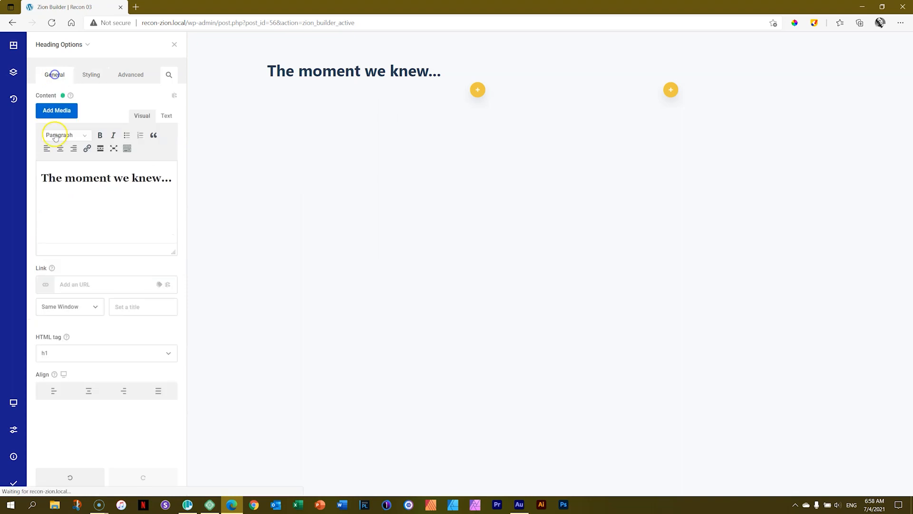
left_click(83, 136)
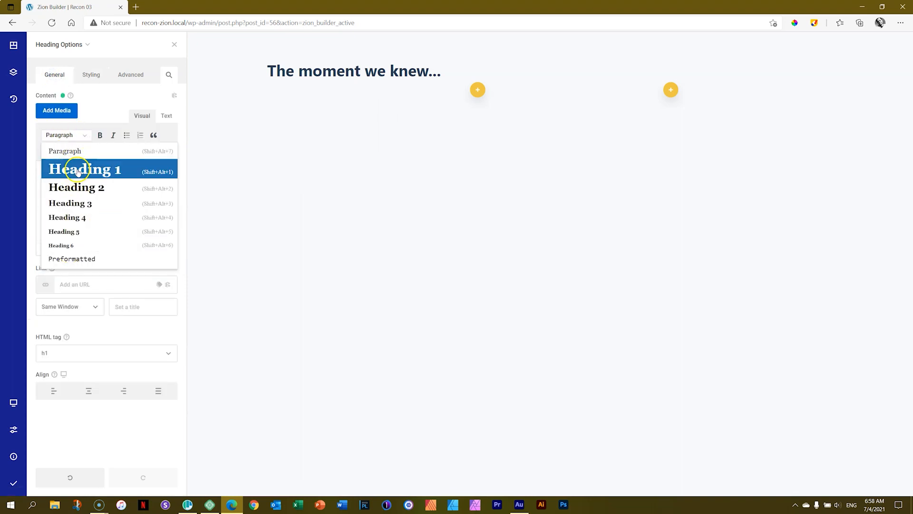
left_click(81, 135)
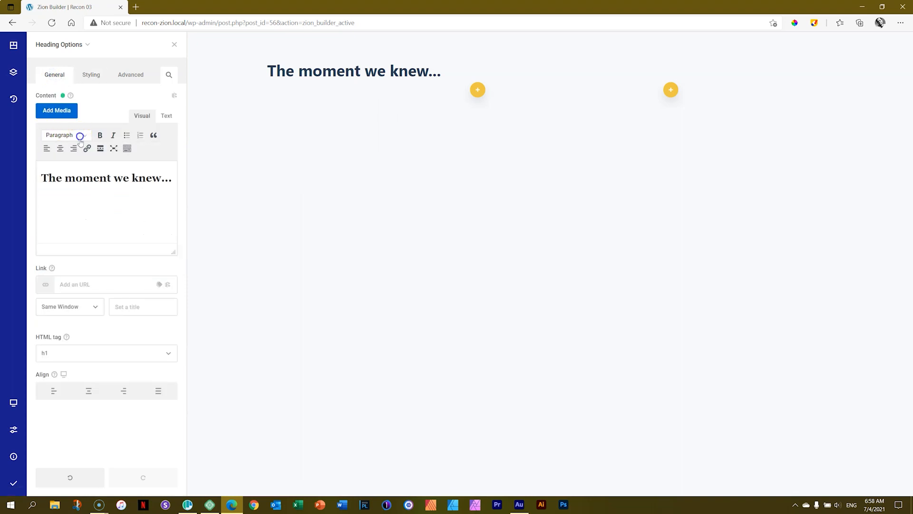
left_click(95, 177)
left_click(85, 136)
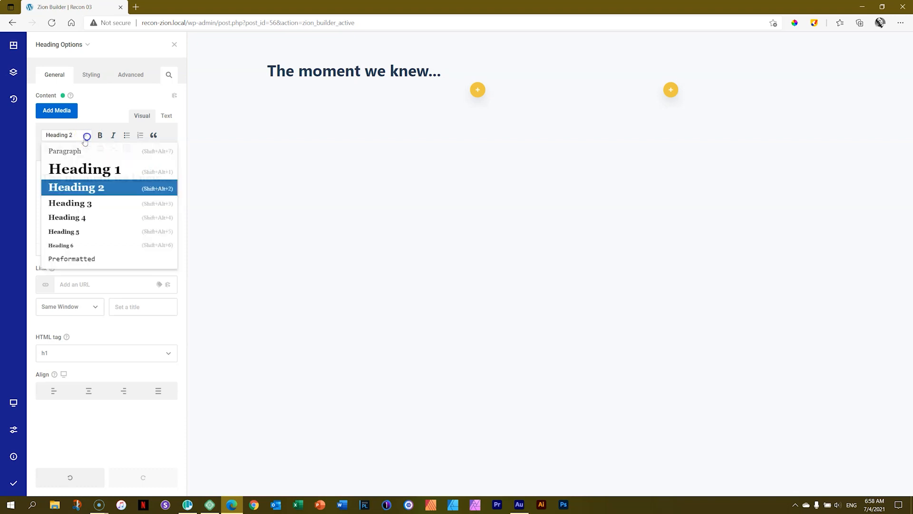
left_click(75, 153)
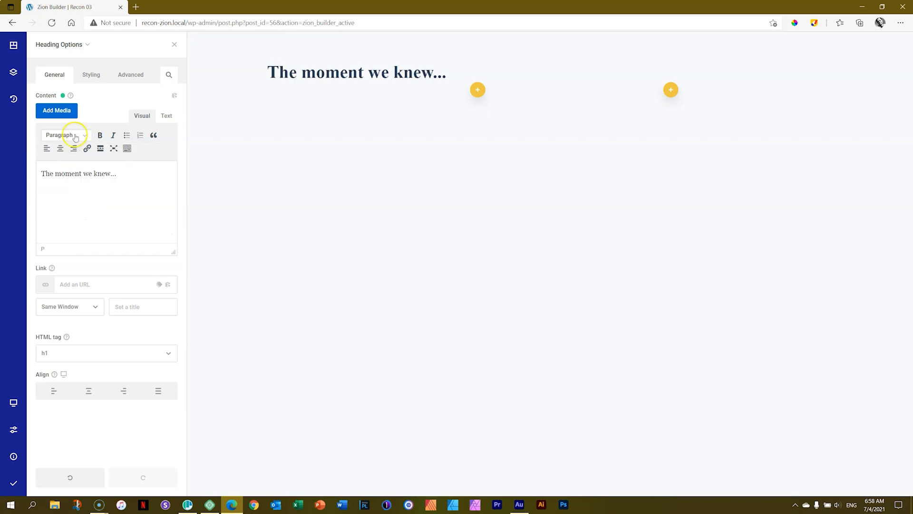
Try Times New Roman, Work Sans and Georgia as the font family in the heading's wrapper typography, and settle on Poppins.
left_click(85, 77)
left_click(76, 112)
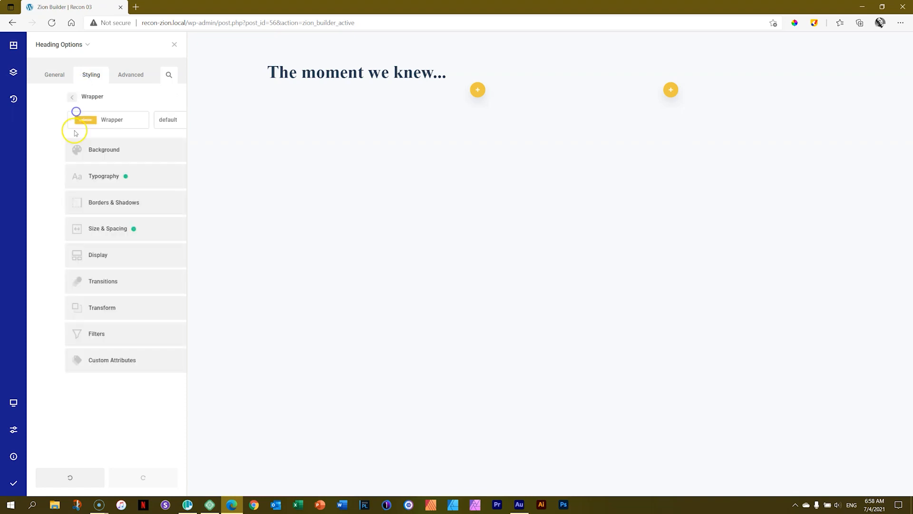
left_click(74, 177)
left_click(76, 194)
left_click(61, 245)
left_click(60, 194)
left_click(58, 228)
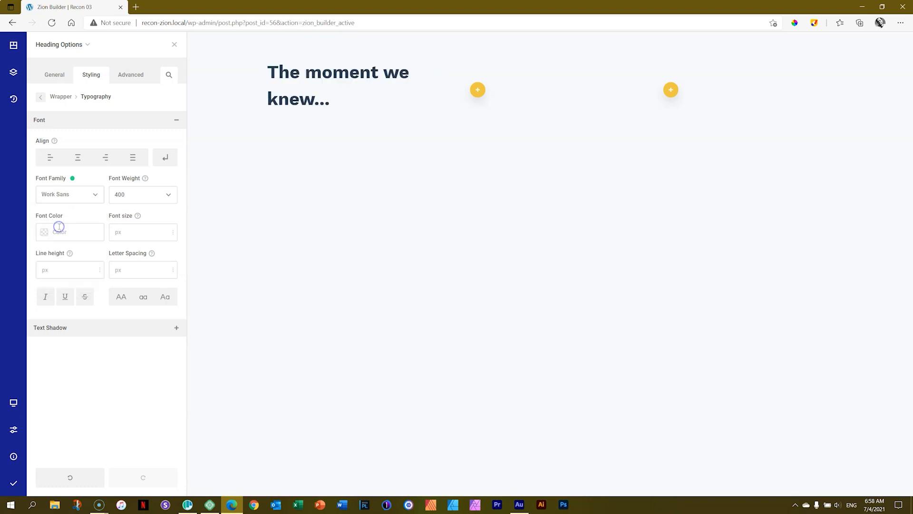
left_click(62, 194)
left_click(55, 285)
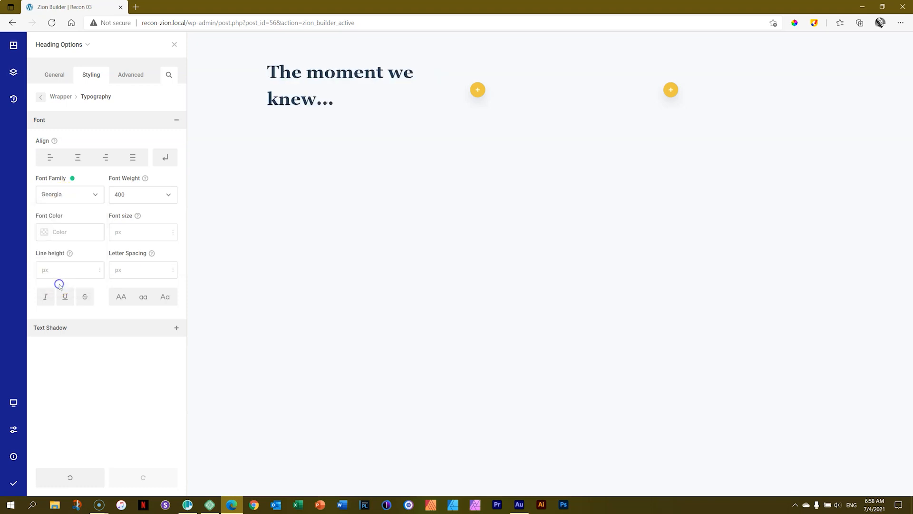
left_click(71, 199)
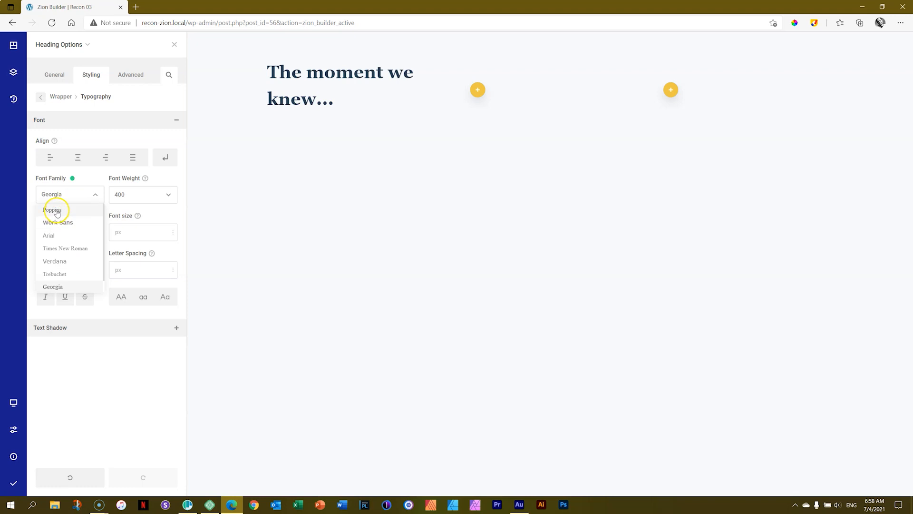
left_click(57, 208)
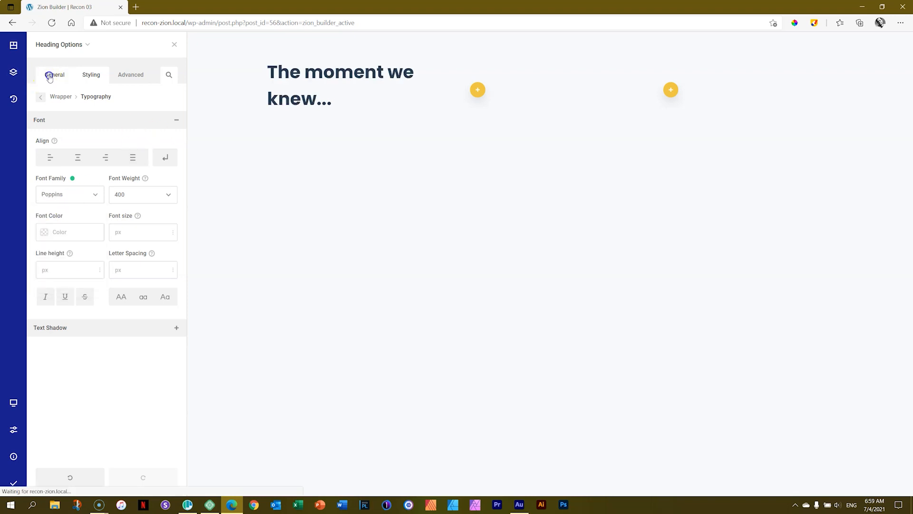
Review the format choices for the heading's content and set its HTML tag to h2.
left_click(49, 75)
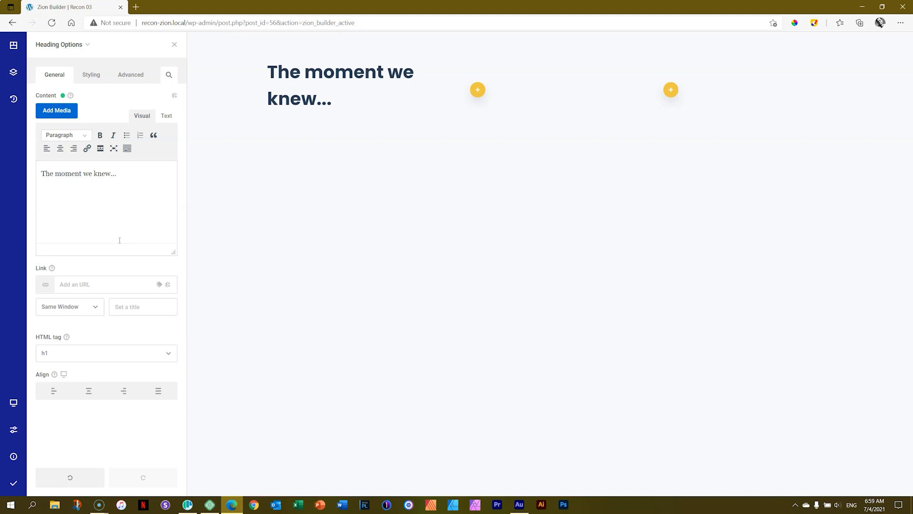
left_click(83, 138)
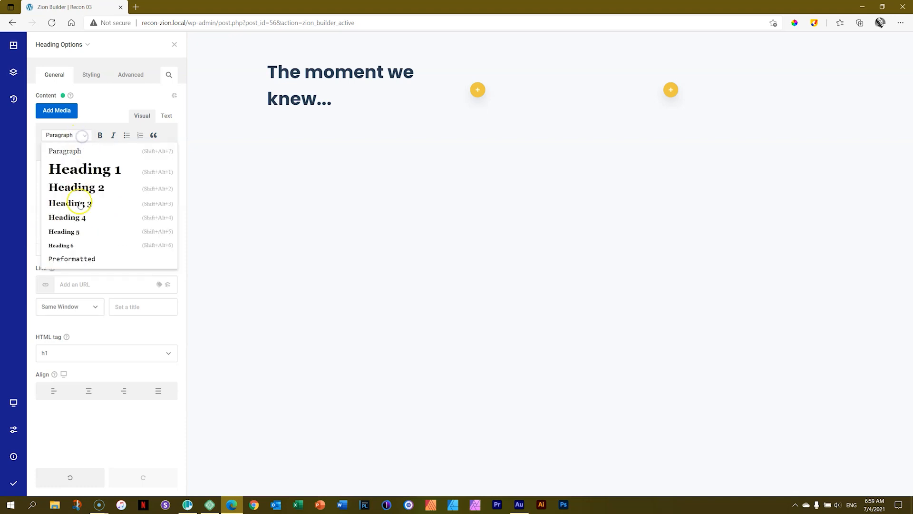
left_click(81, 136)
left_click(121, 173)
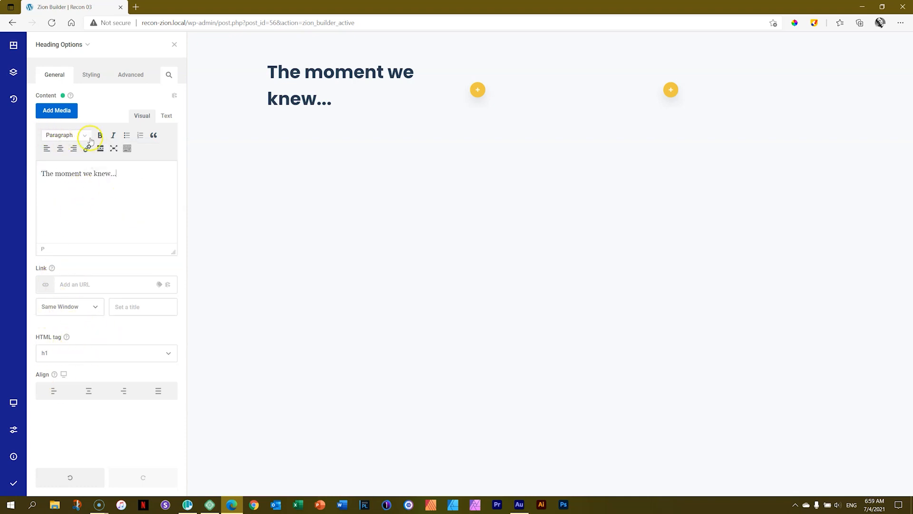
left_click(76, 354)
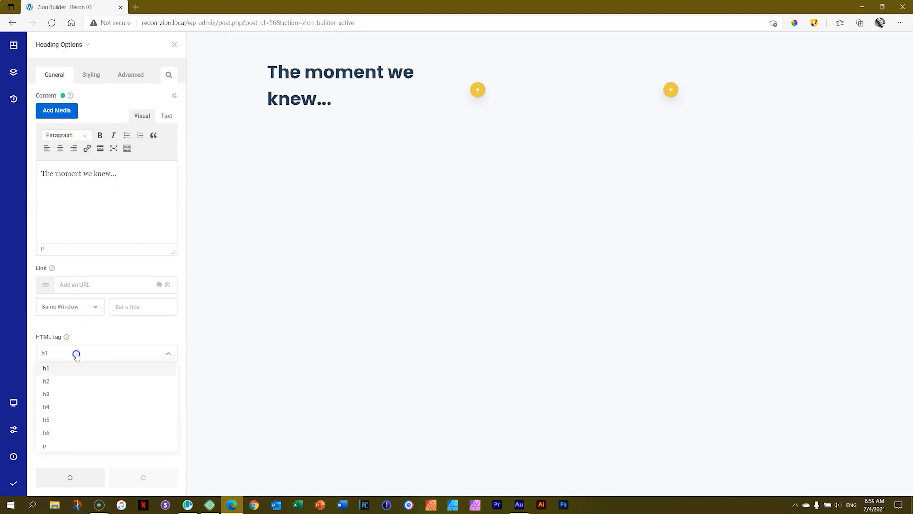
left_click(63, 381)
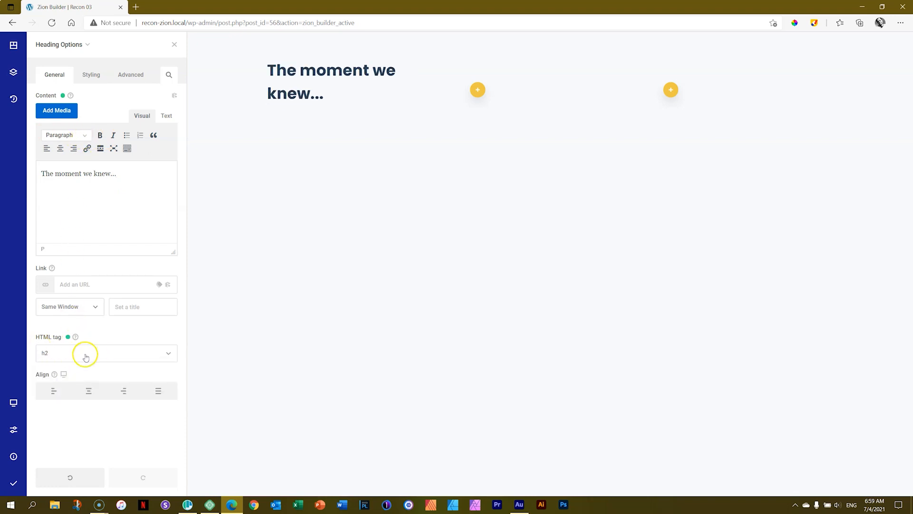
Set the font size in the heading's wrapper typography to 60 px.
left_click(90, 75)
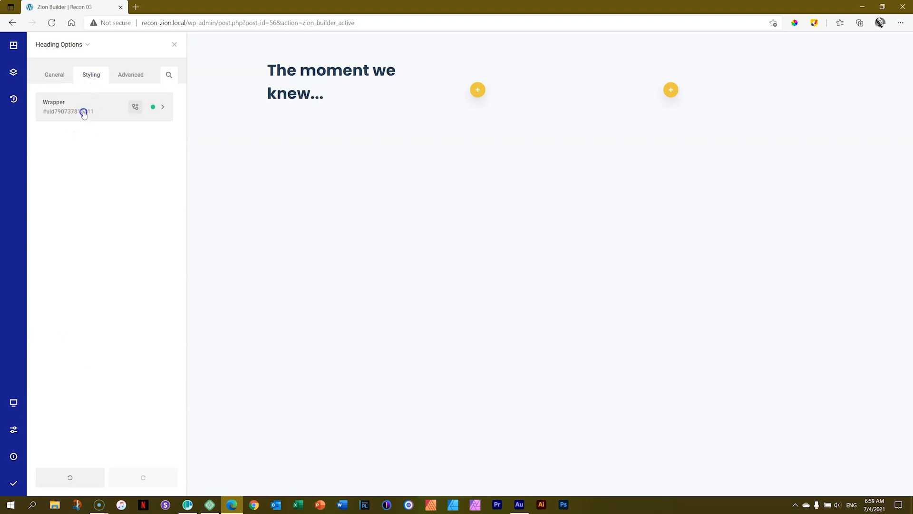
left_click(83, 113)
left_click(82, 177)
left_click(131, 232)
type("60")
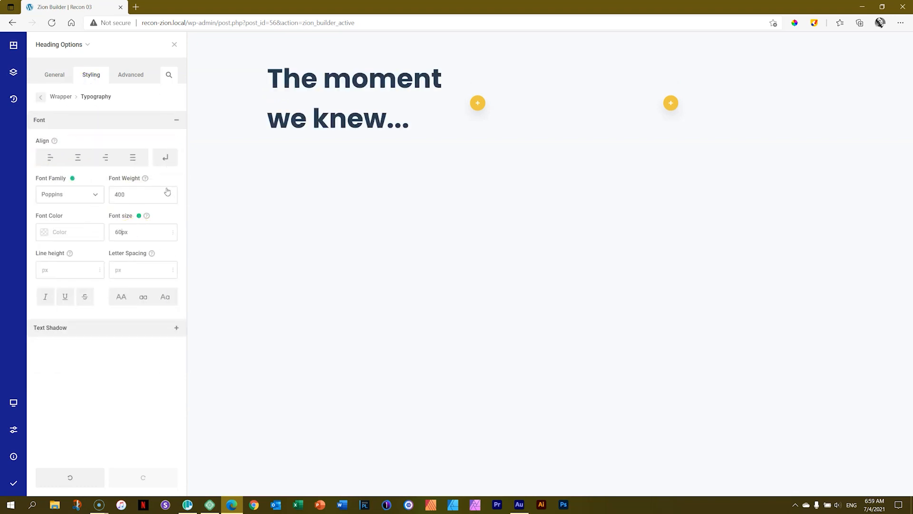
Delete the heading element from the first column.
left_click(55, 76)
left_click(314, 78)
right_click(314, 81)
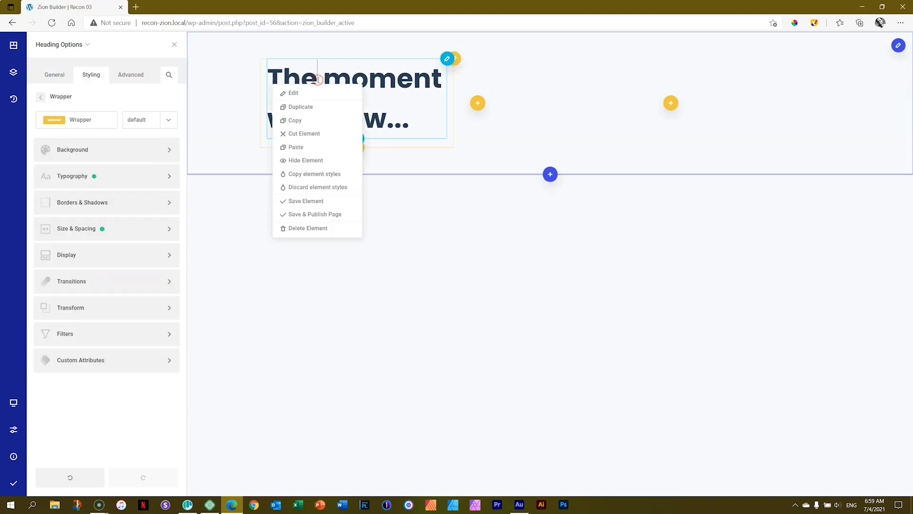
left_click(306, 231)
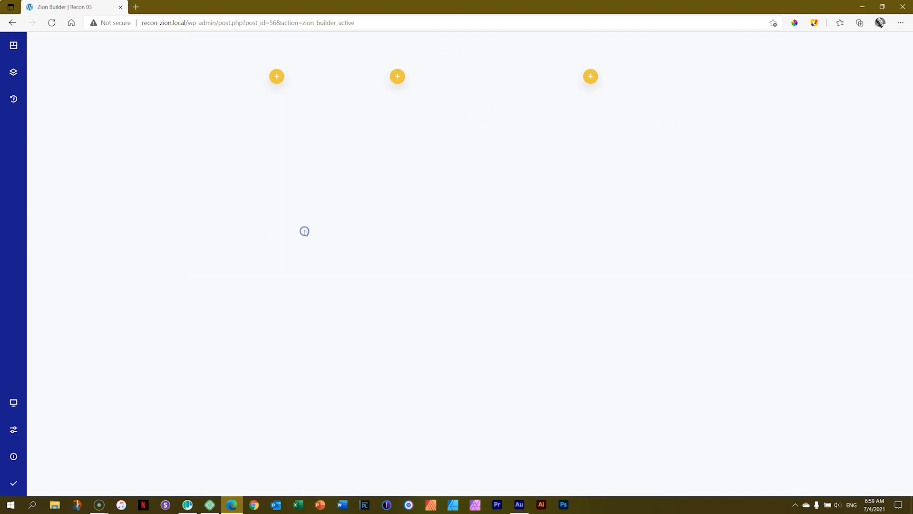
Add a Text element to the first column and replace its sample text with "The moment we knew...".
left_click(275, 77)
left_click(285, 114)
type("text")
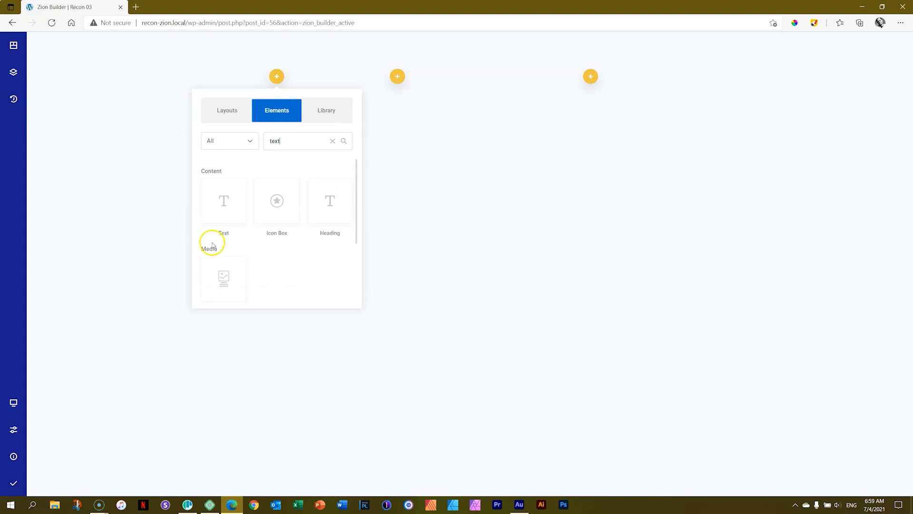
left_click(221, 204)
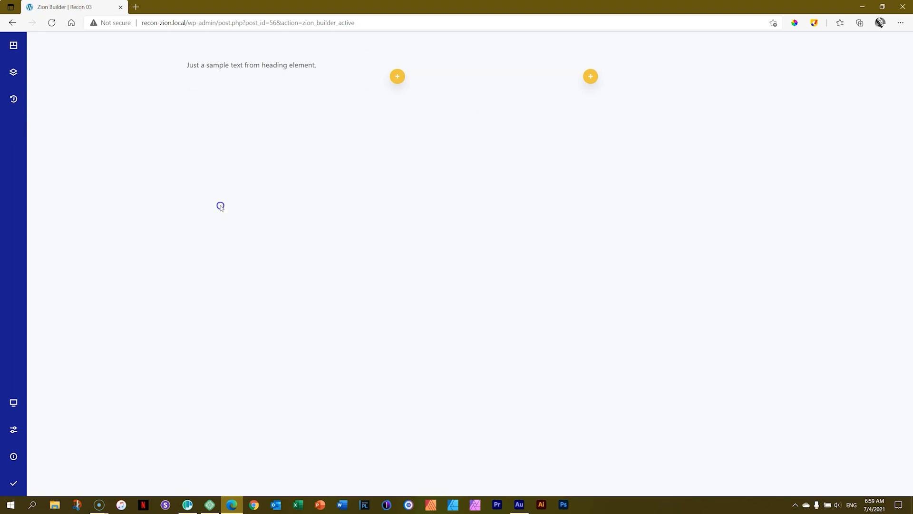
left_click(248, 66)
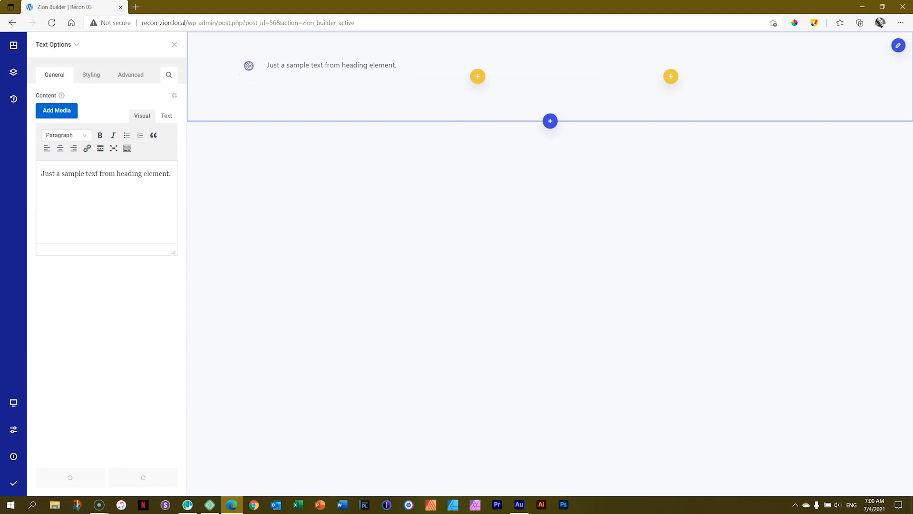
triple_click(76, 172)
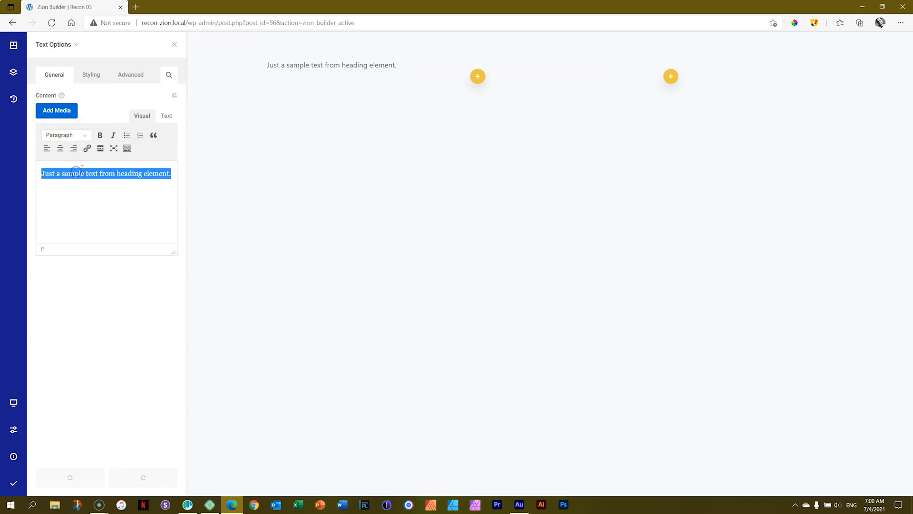
type("The moment we knew...")
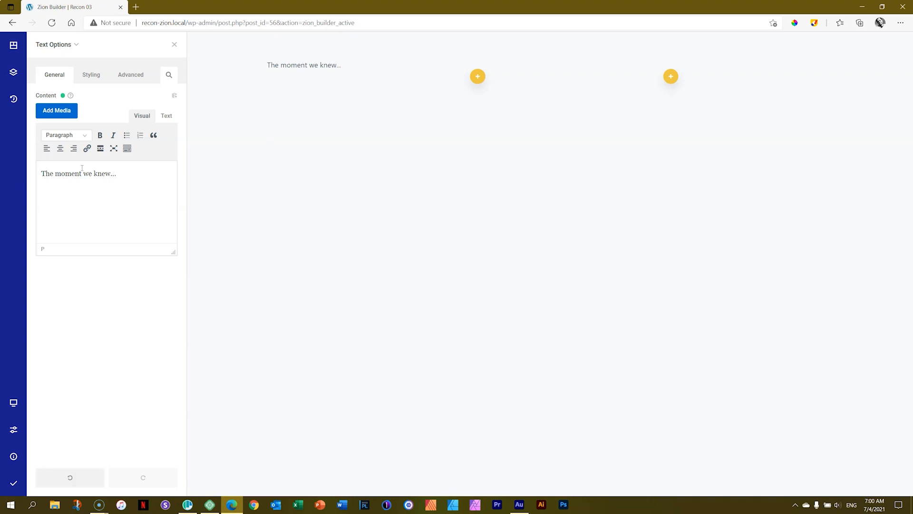
Review the text element's wrapper typography settings and its general content options.
left_click(93, 75)
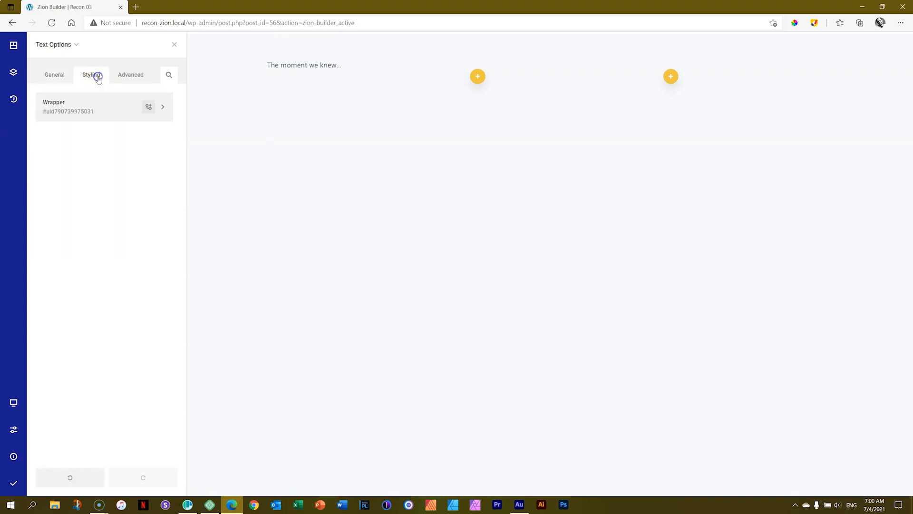
left_click(90, 100)
left_click(65, 175)
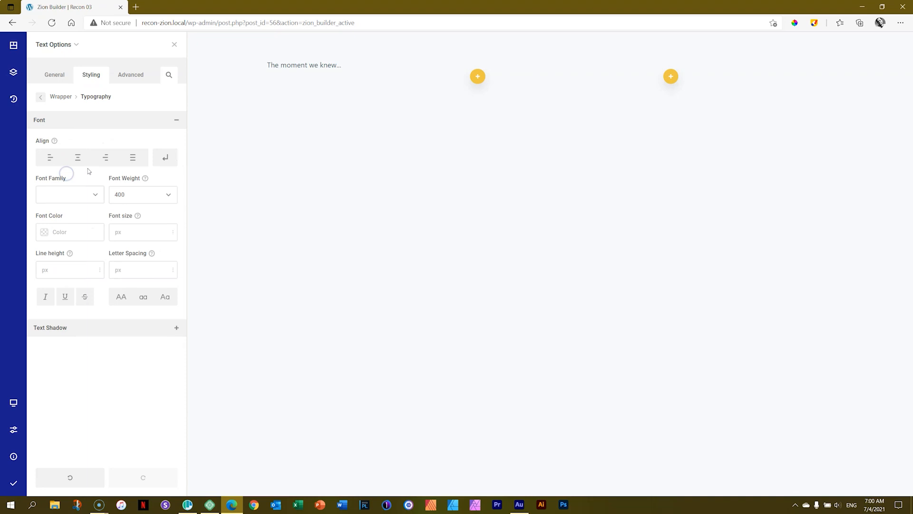
left_click(51, 81)
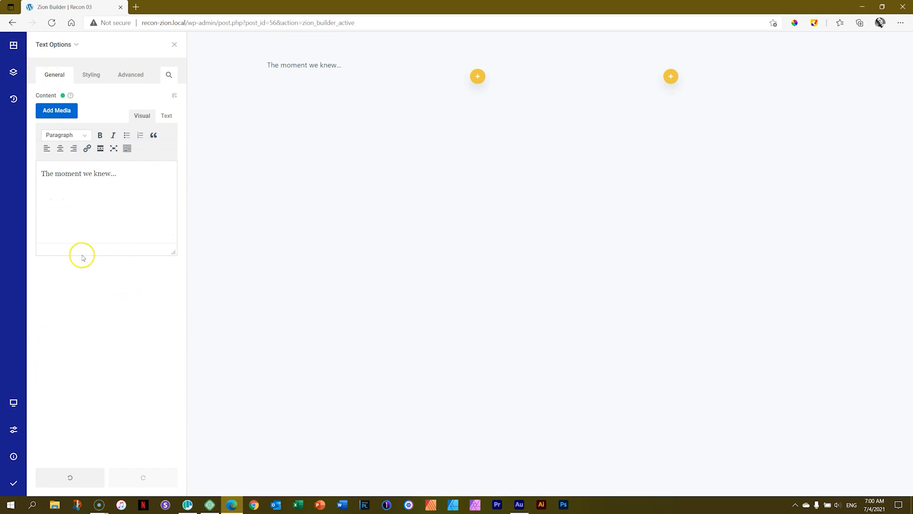
Look through the available font families and set the text element's wrapper typography to Poppins.
left_click(90, 77)
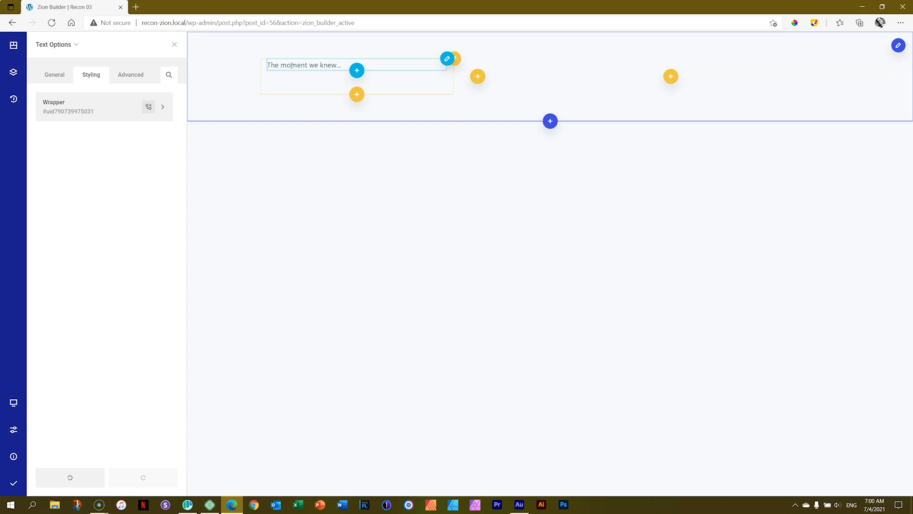
left_click(83, 102)
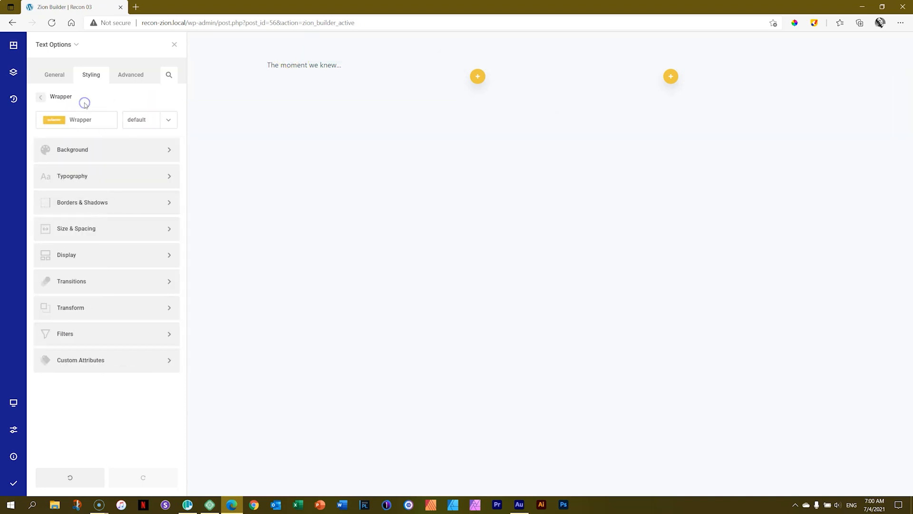
left_click(81, 176)
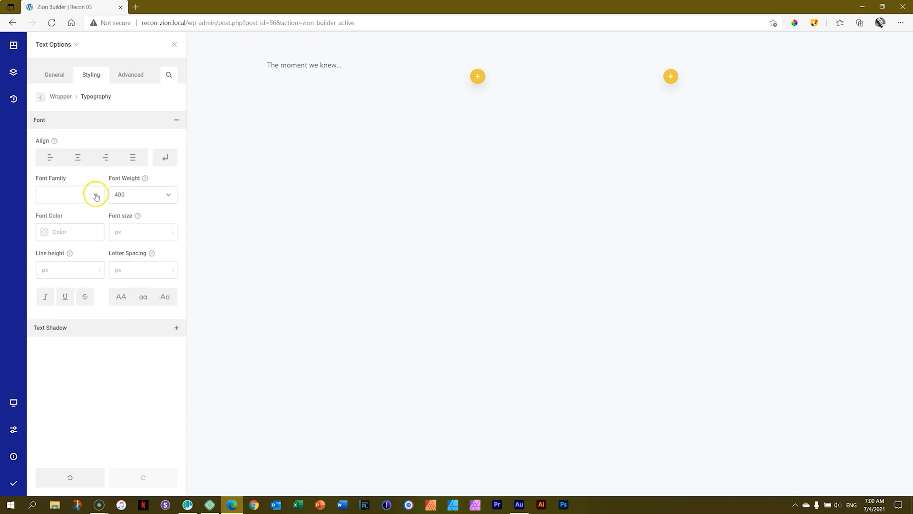
left_click(95, 194)
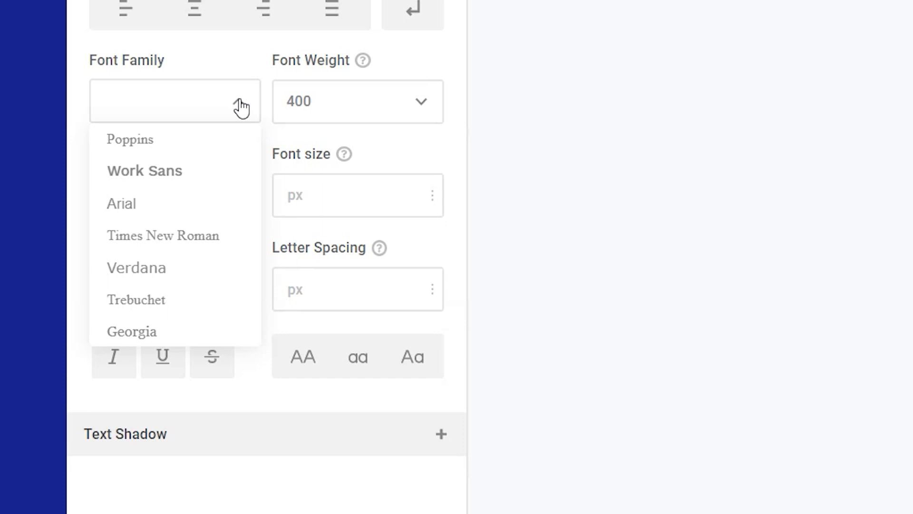
left_click(240, 107)
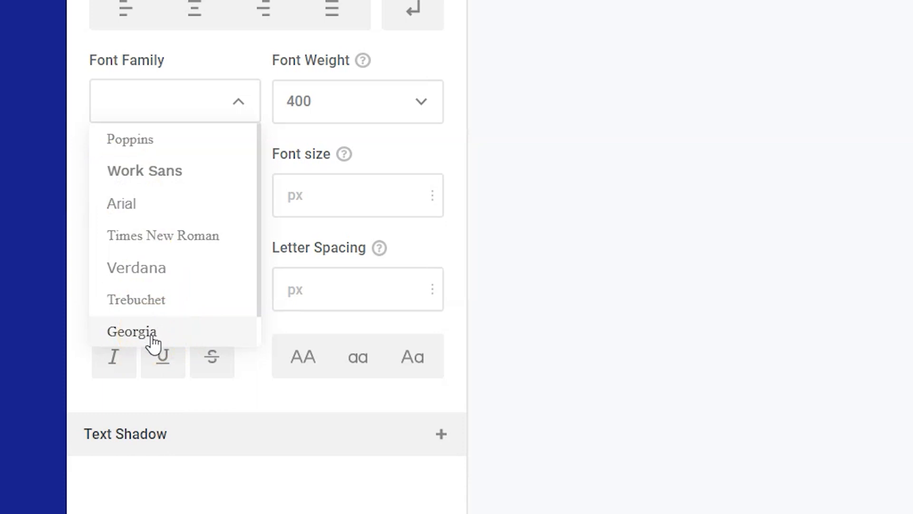
scroll(160, 314, "down", 1)
scroll(164, 305, "up", 1)
scroll(165, 309, "down", 1)
scroll(166, 310, "up", 1)
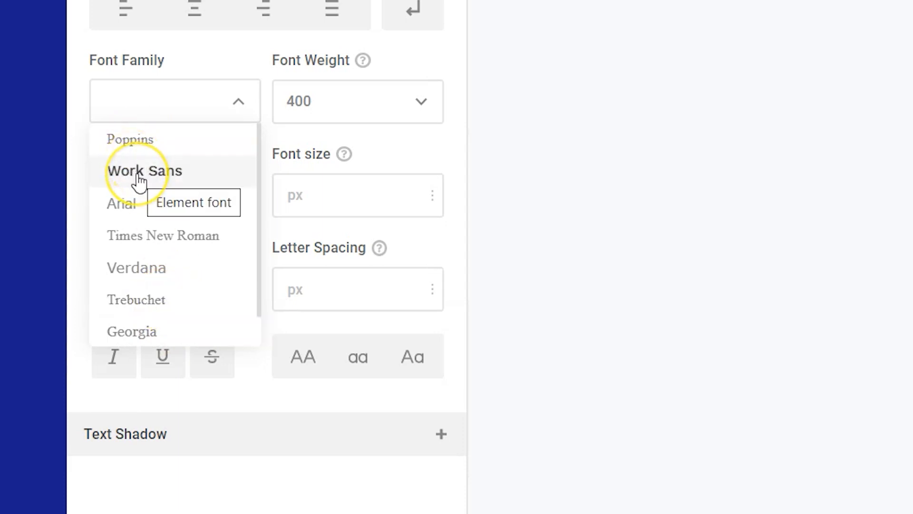
left_click(138, 154)
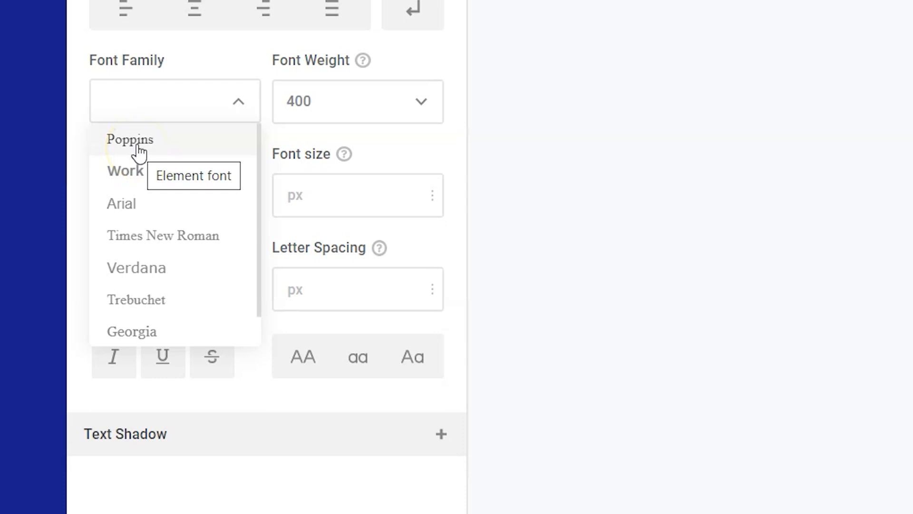
left_click(139, 154)
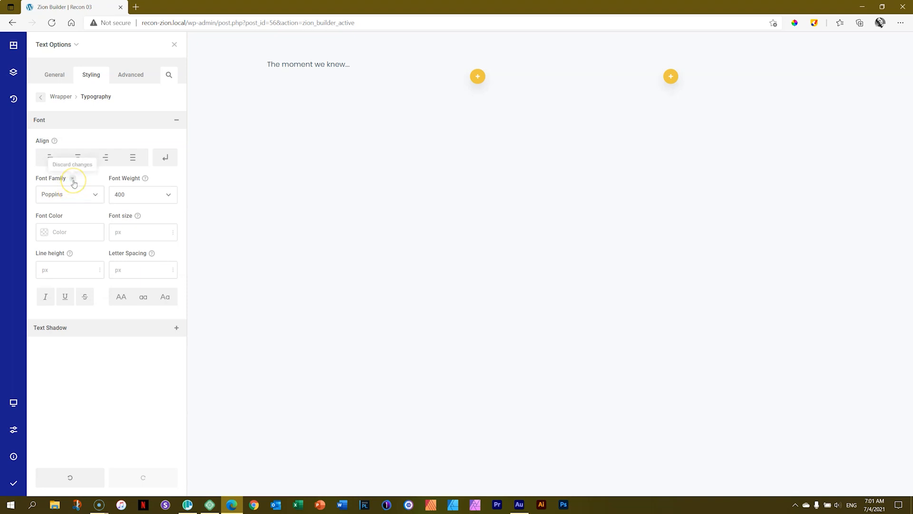
Discard the font family setting in the text element's wrapper typography and save the page.
left_click(73, 178)
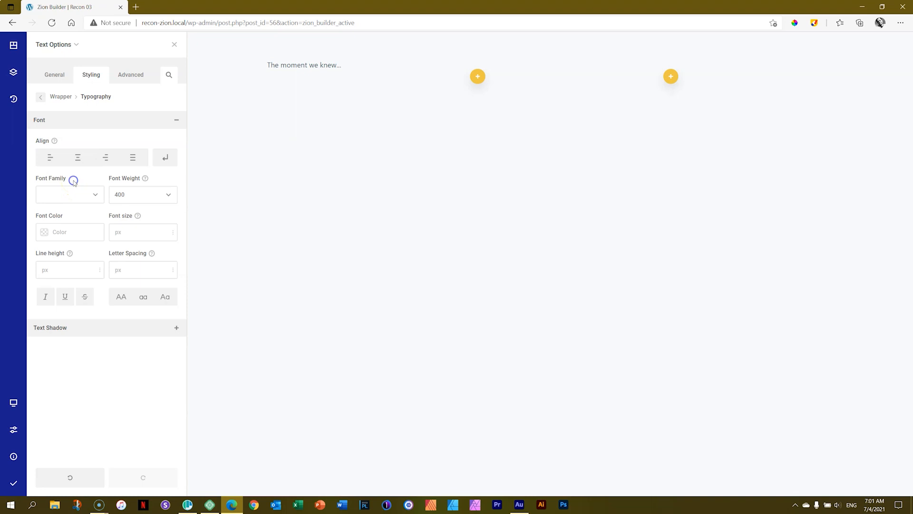
left_click(72, 184)
key("ctrl+s")
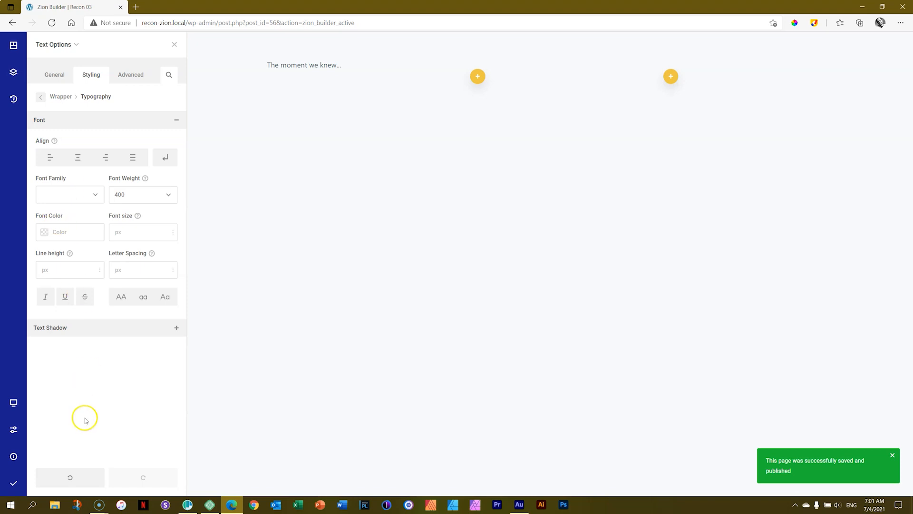
Go to the Zion Builder Dashboard and open the Google Fonts list in its font options.
mouse_move(15, 483)
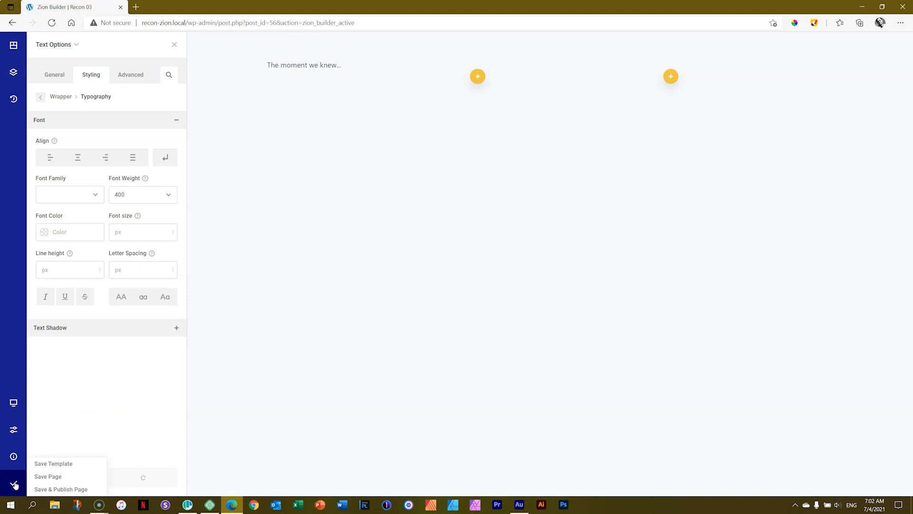
mouse_move(15, 461)
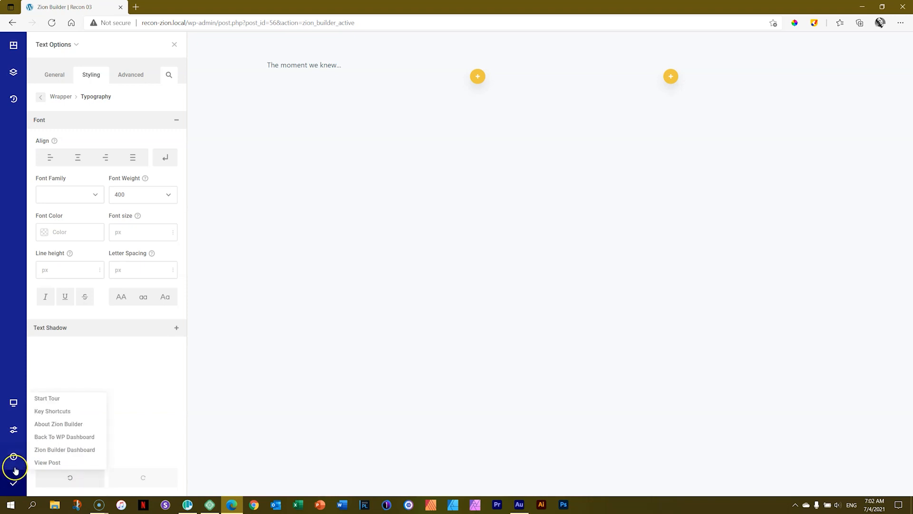
left_click(52, 449)
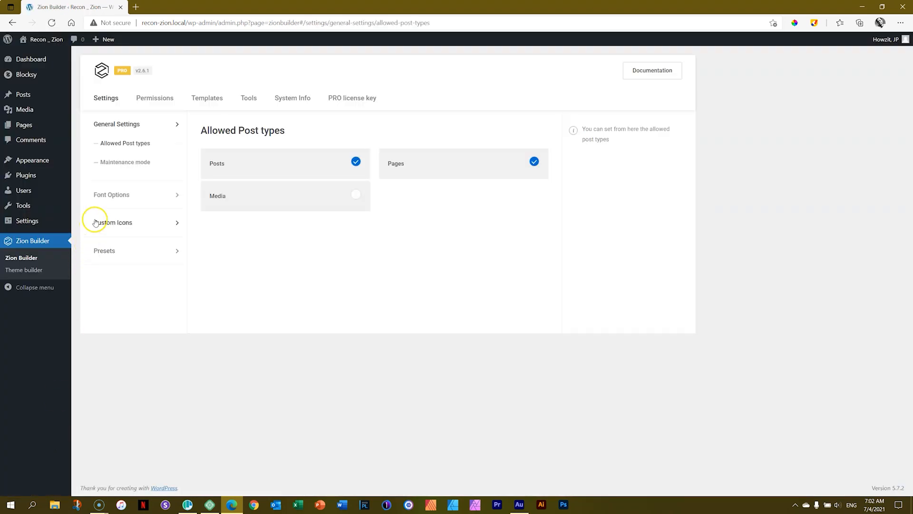
left_click(113, 194)
left_click(114, 172)
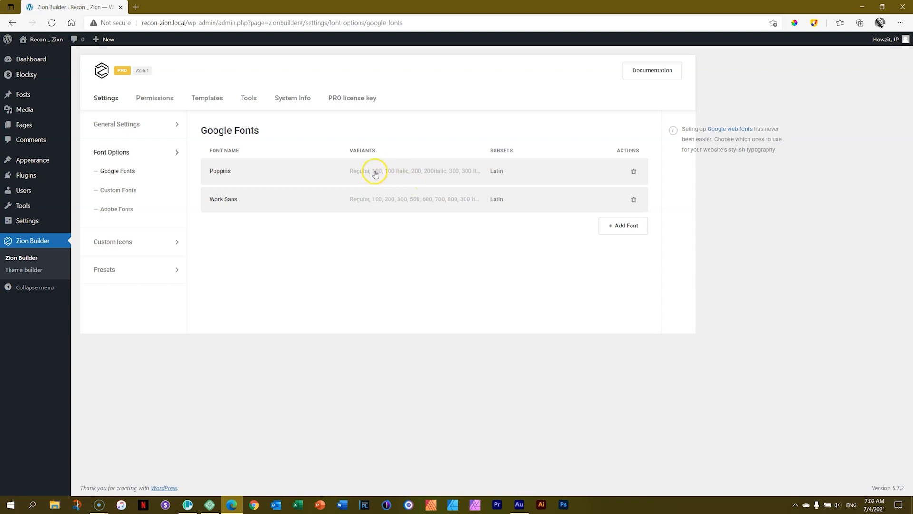
Search the available Google Fonts for "merri" and add Merriweather Sans to the font list.
left_click(626, 227)
left_click(488, 129)
type("merri")
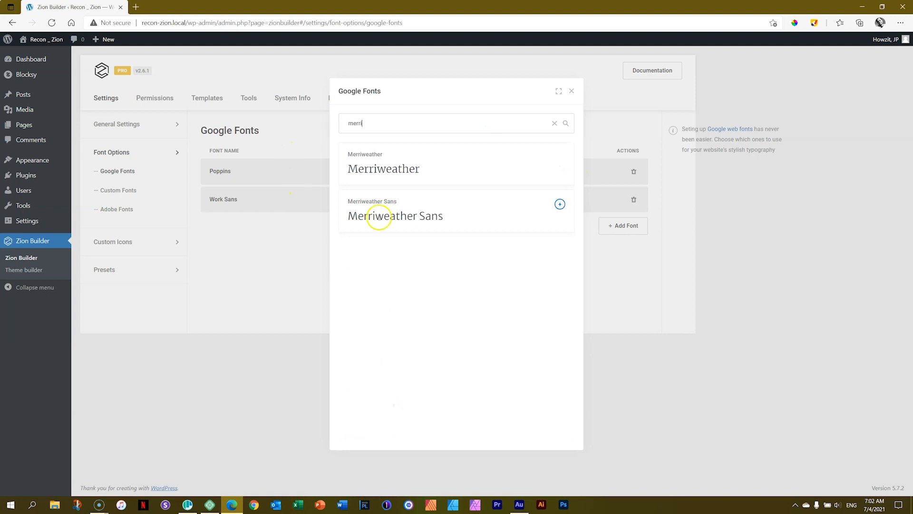
left_click(559, 203)
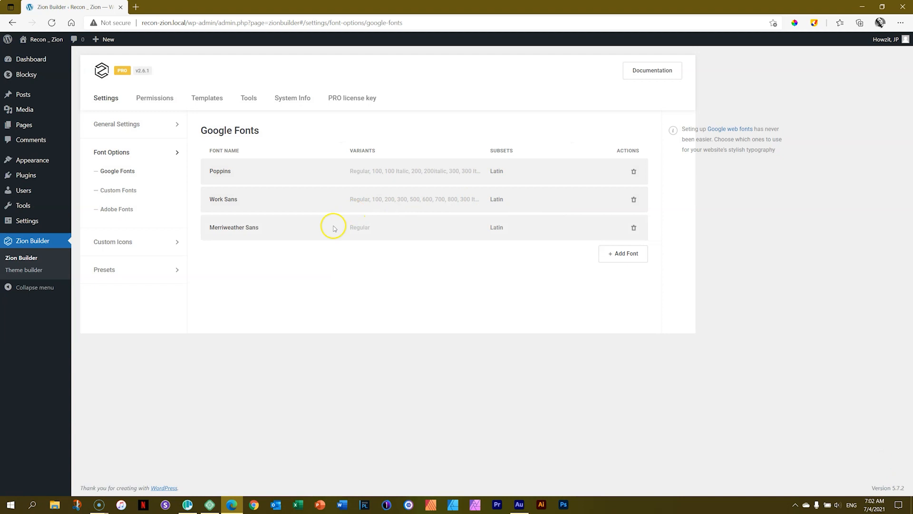
Enable the upright variants 300, 500, 600, 700 and 800 for Merriweather Sans.
left_click(357, 234)
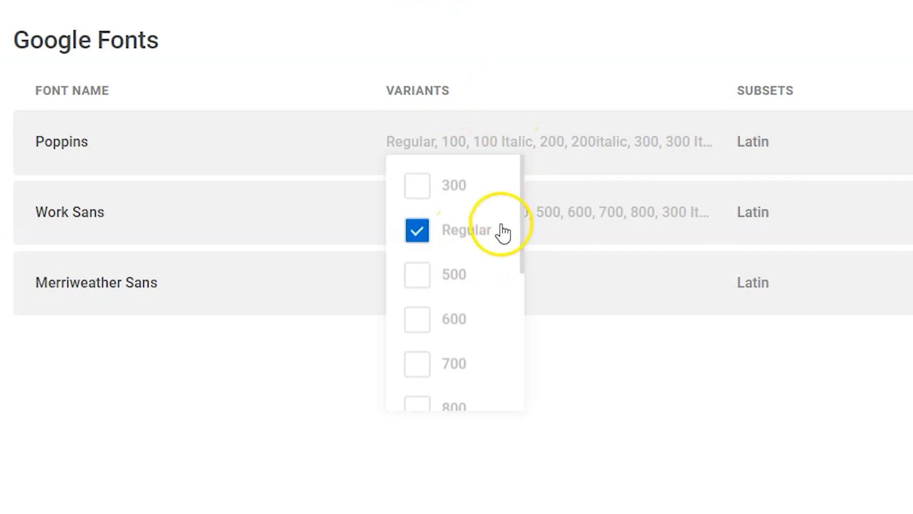
scroll(500, 233, "down", 5)
scroll(484, 278, "up", 6)
scroll(485, 280, "down", 5)
scroll(490, 286, "up", 4)
scroll(491, 287, "up", 1)
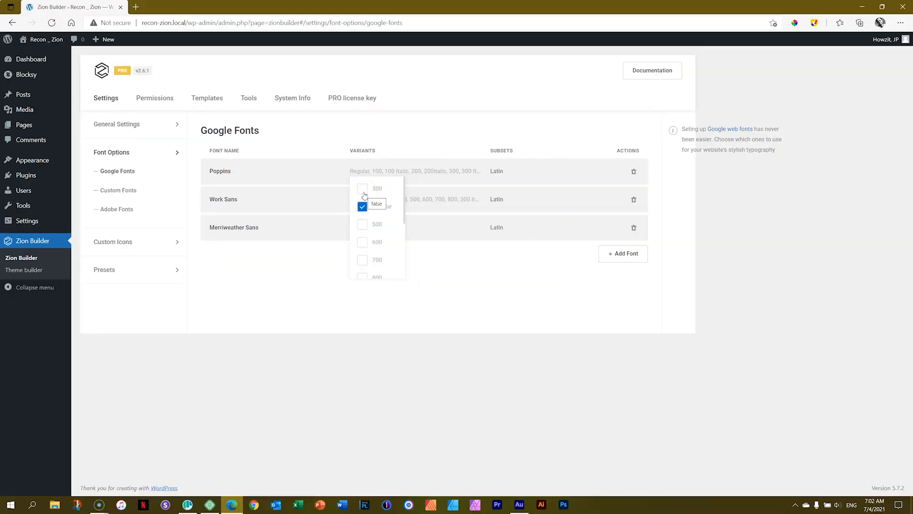
left_click(363, 189)
left_click(363, 224)
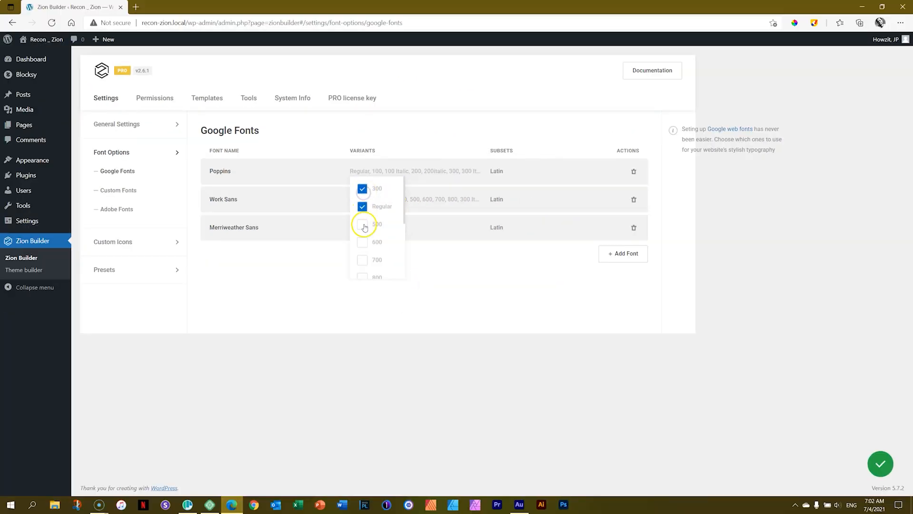
left_click(362, 242)
left_click(362, 260)
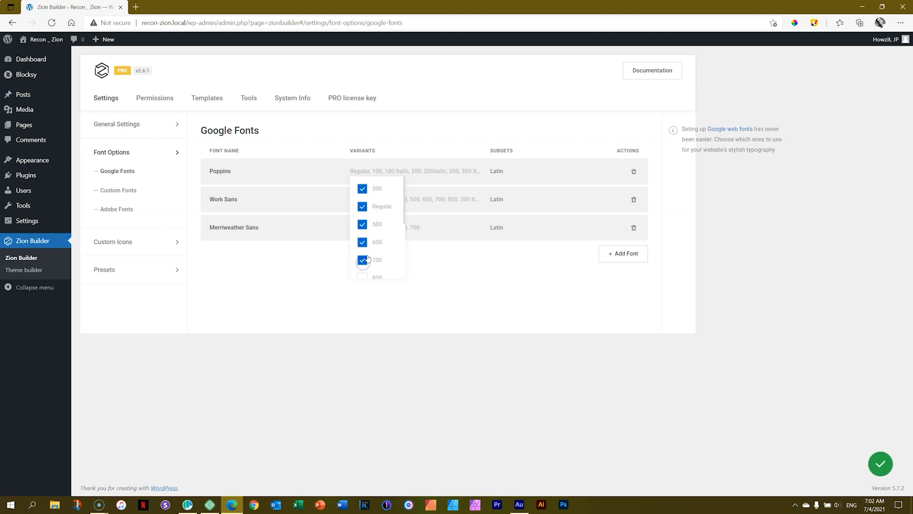
scroll(364, 240, "down", 2)
left_click(362, 236)
Enable every italic variant of Merriweather Sans, from 300 Italic and Italic through 800italic, and review the selected variants.
left_click(363, 255)
left_click(363, 272)
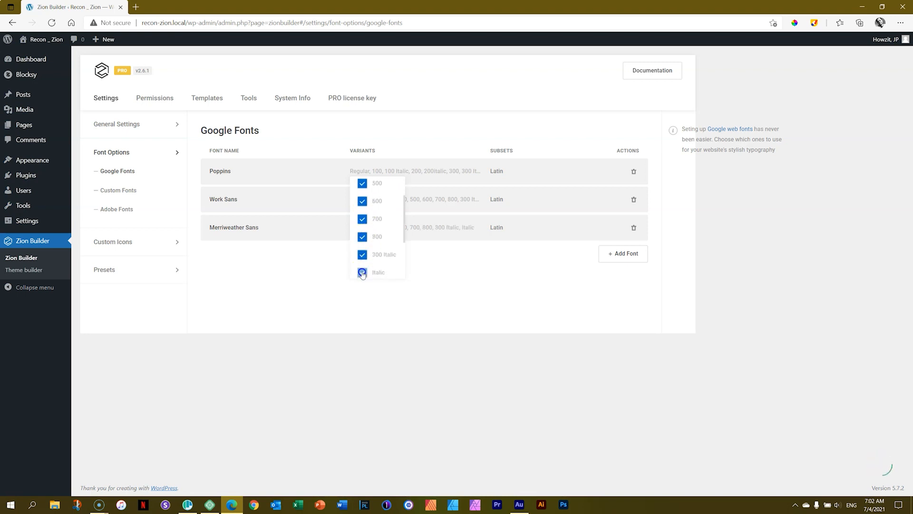
scroll(367, 262, "down", 2)
left_click(362, 212)
left_click(362, 230)
left_click(363, 249)
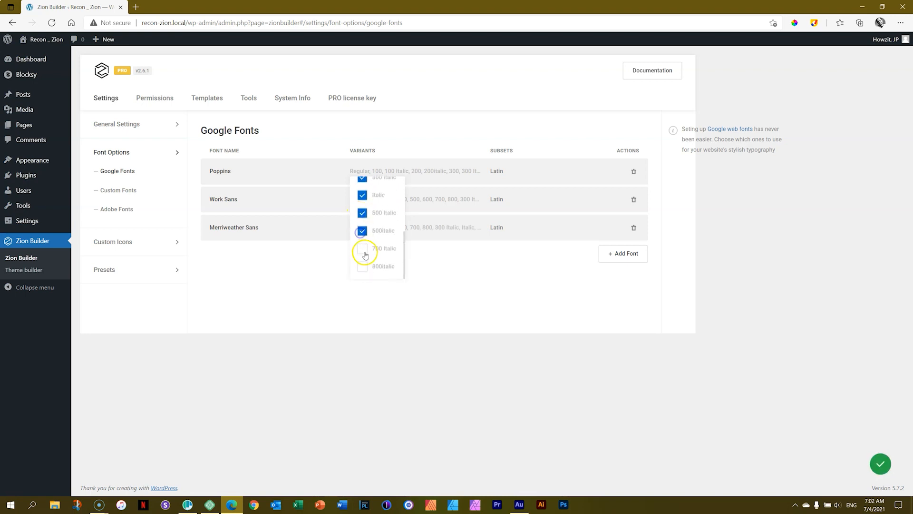
left_click(362, 266)
scroll(373, 264, "up", 4)
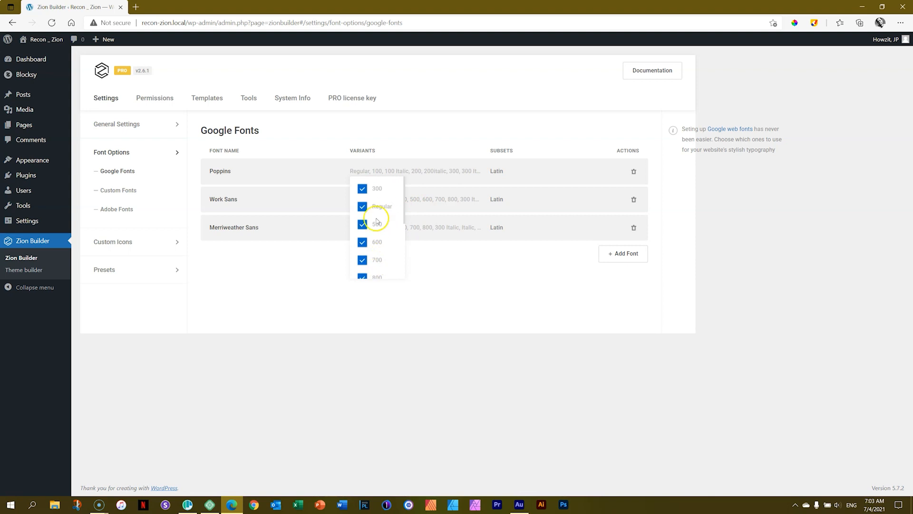
scroll(376, 264, "down", 5)
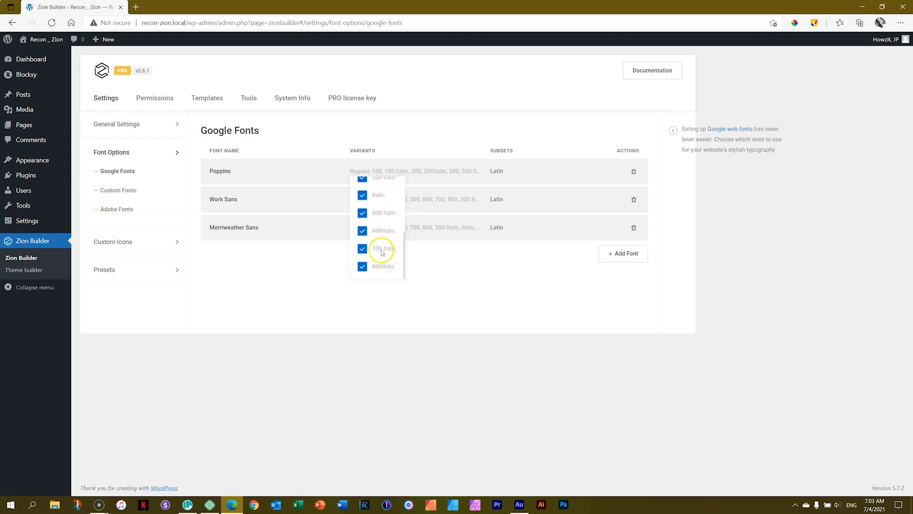
scroll(382, 262, "up", 5)
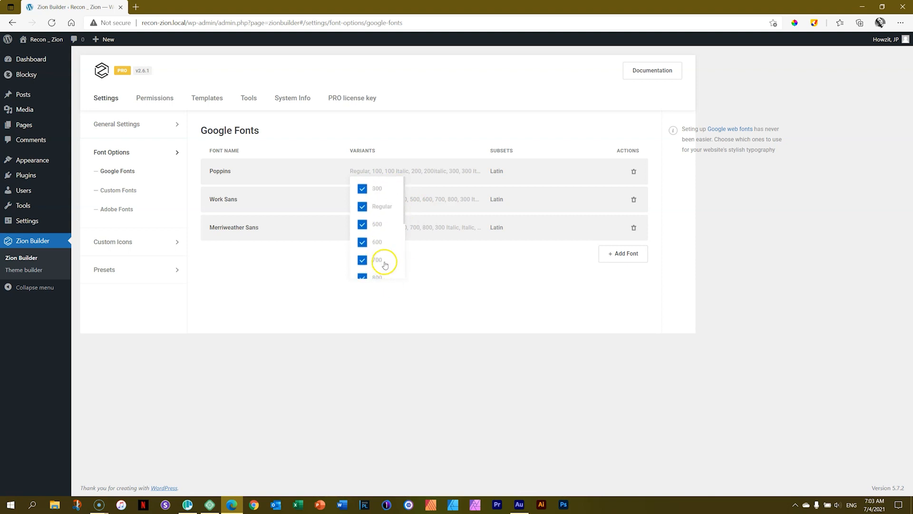
left_click(420, 260)
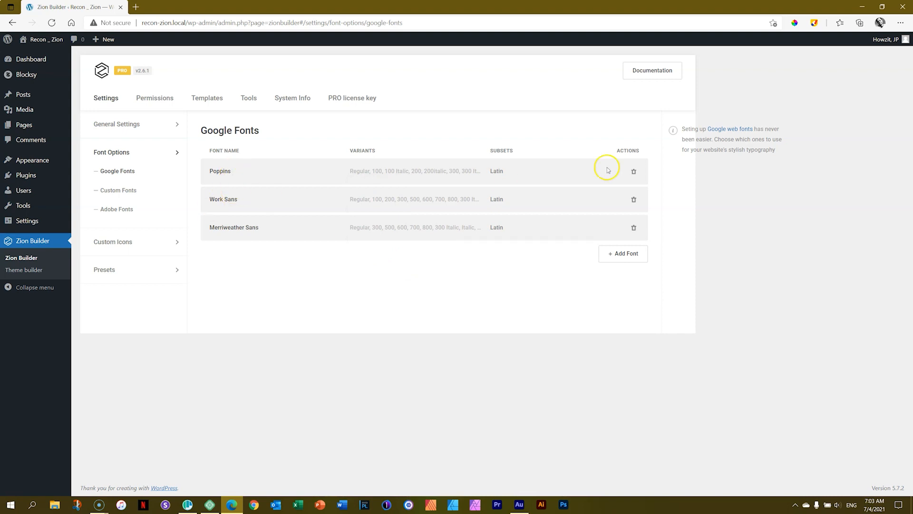
Delete Poppins and Work Sans from the Google Fonts list.
left_click(636, 174)
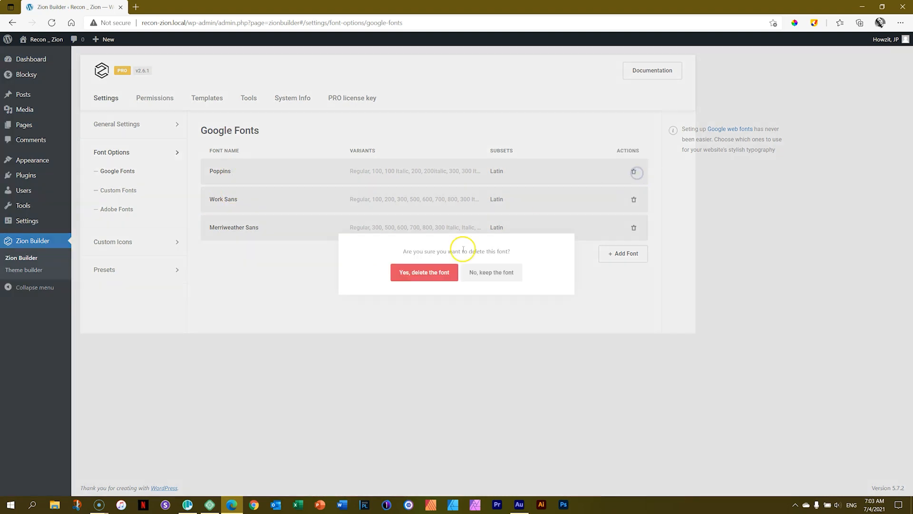
left_click(434, 273)
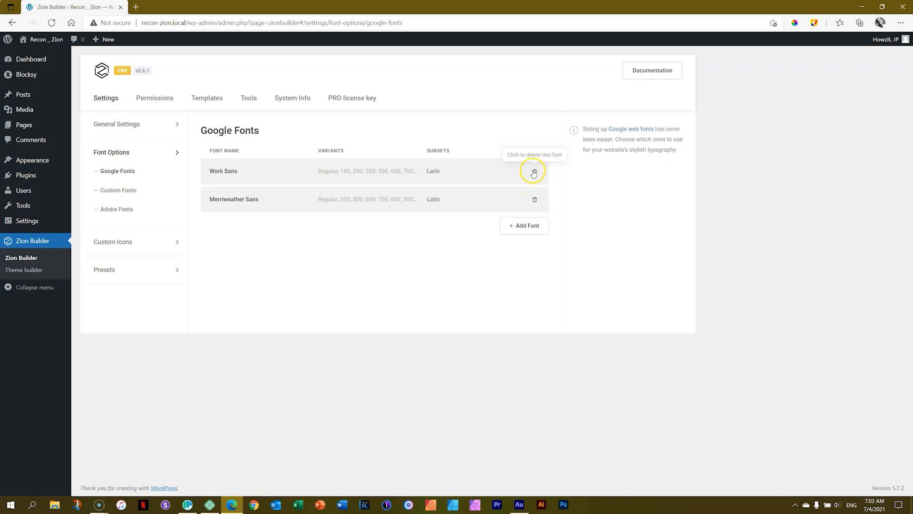
left_click(534, 171)
left_click(437, 273)
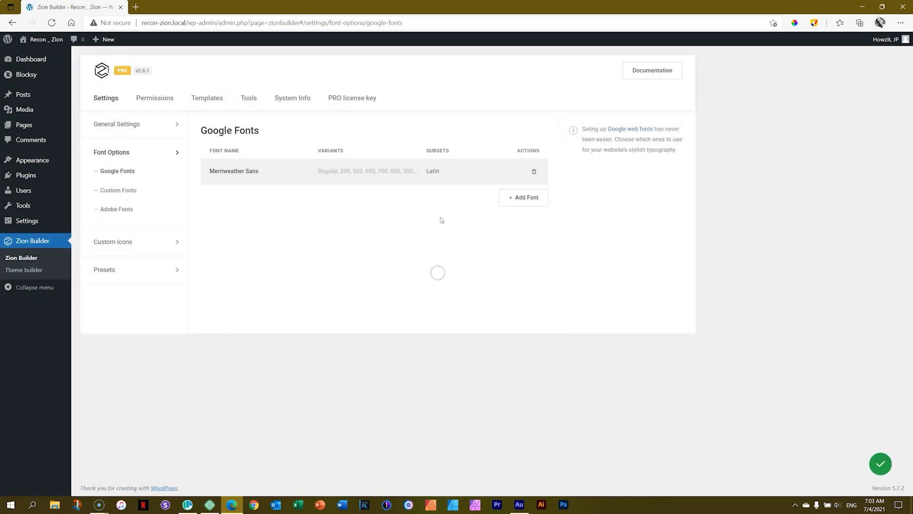
Return to the list of all pages and open Recon 03 for editing in Zion Builder.
mouse_move(40, 131)
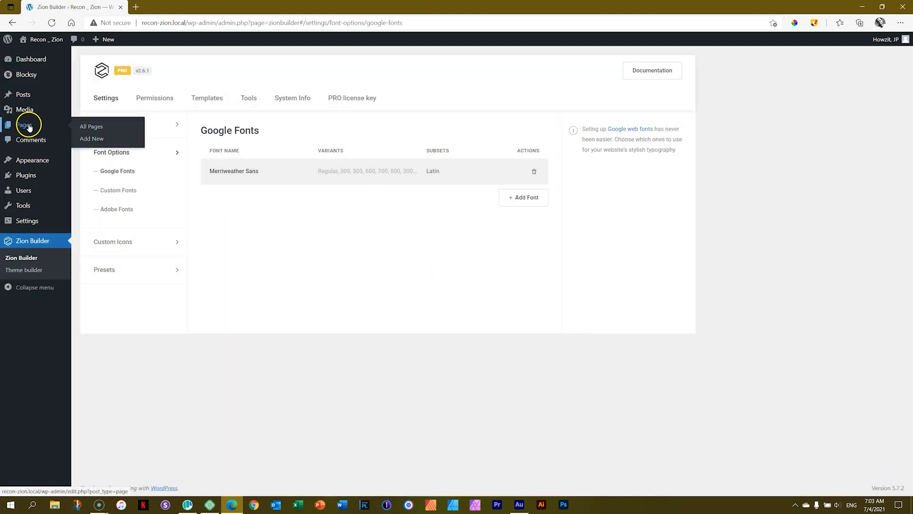
left_click(95, 129)
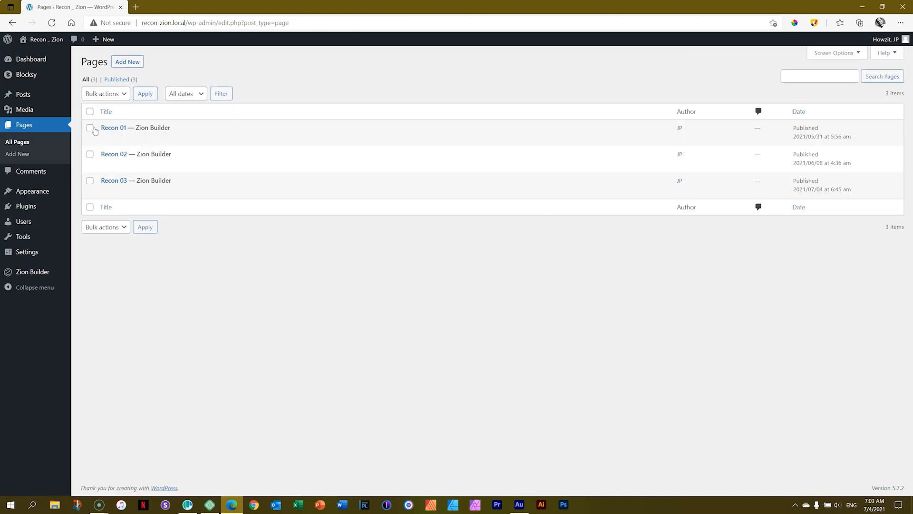
left_click(201, 191)
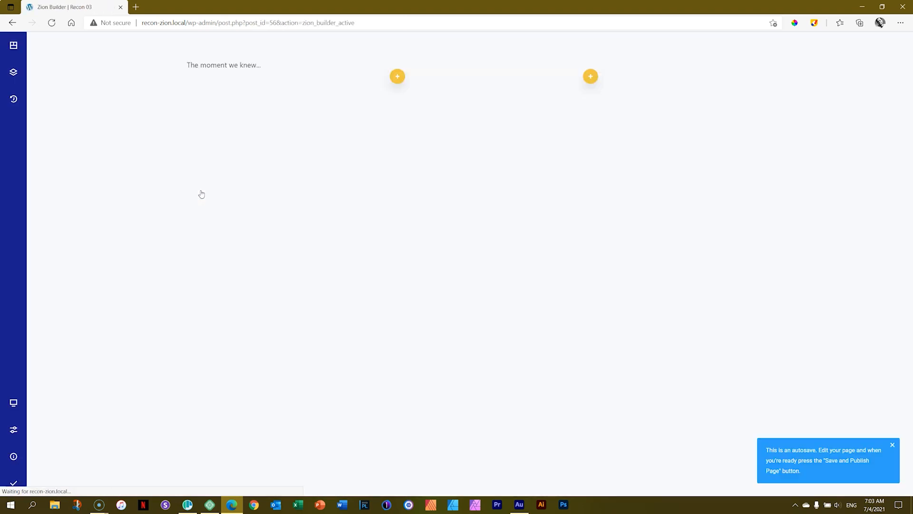
Set the font family in the "The moment we knew..." text element's wrapper typography to Merriweather Sans.
left_click(243, 66)
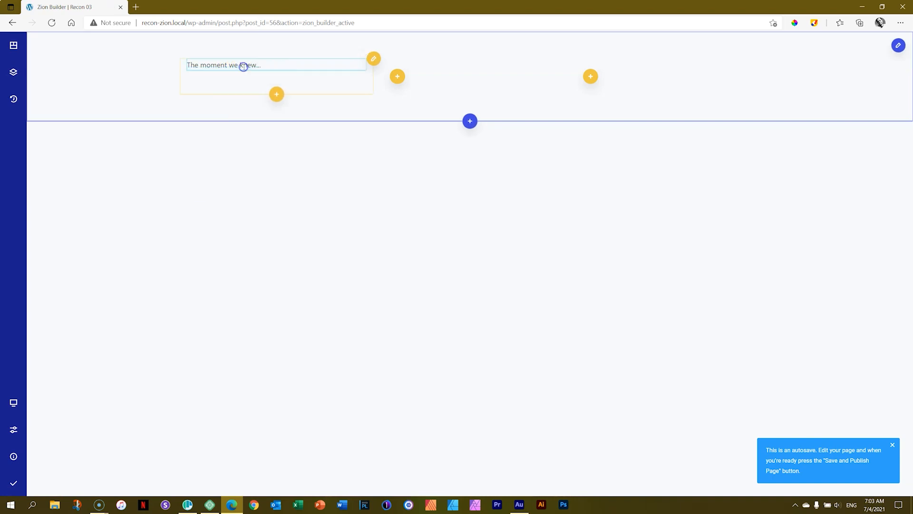
left_click(93, 76)
left_click(90, 108)
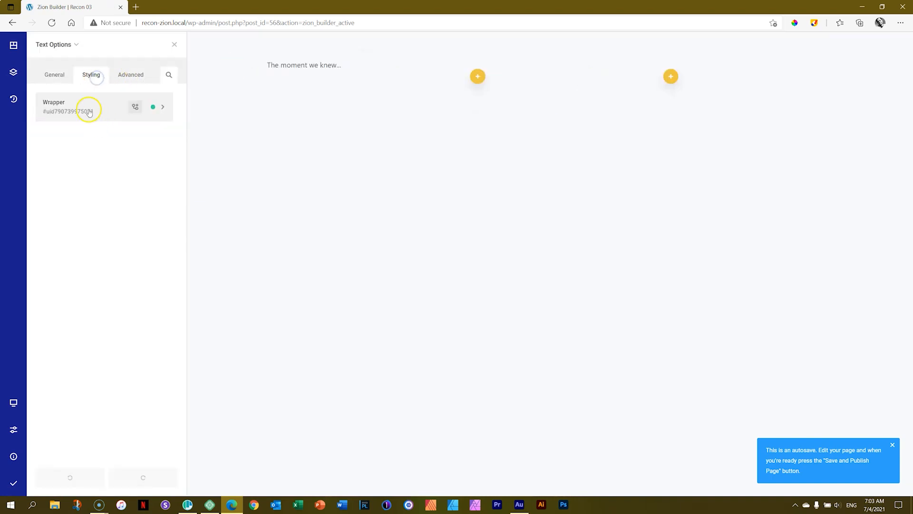
left_click(81, 175)
left_click(90, 191)
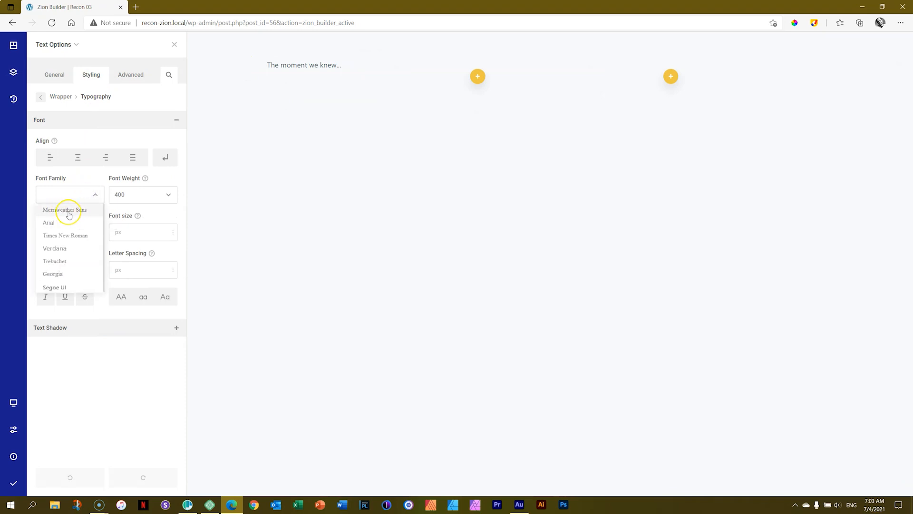
left_click(69, 215)
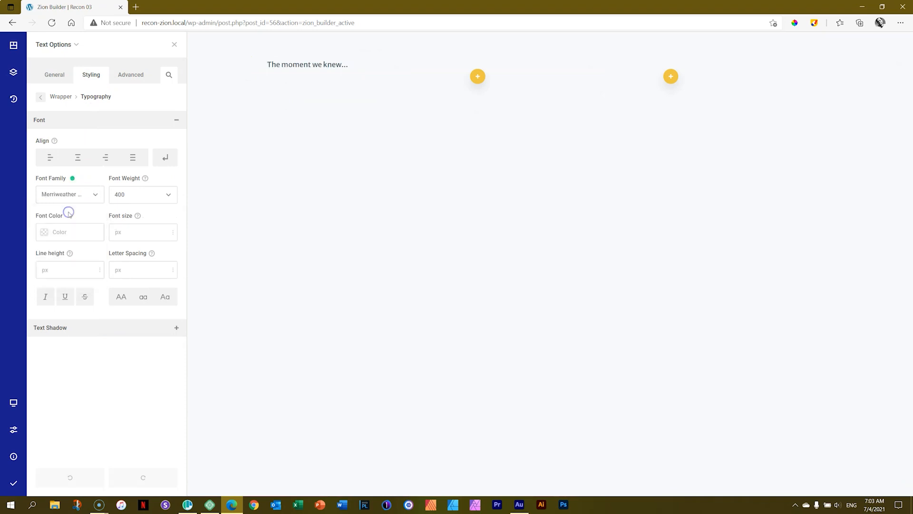
Set the text element's font weight to 600, font color to #414141 and font size to 40 px.
left_click(167, 194)
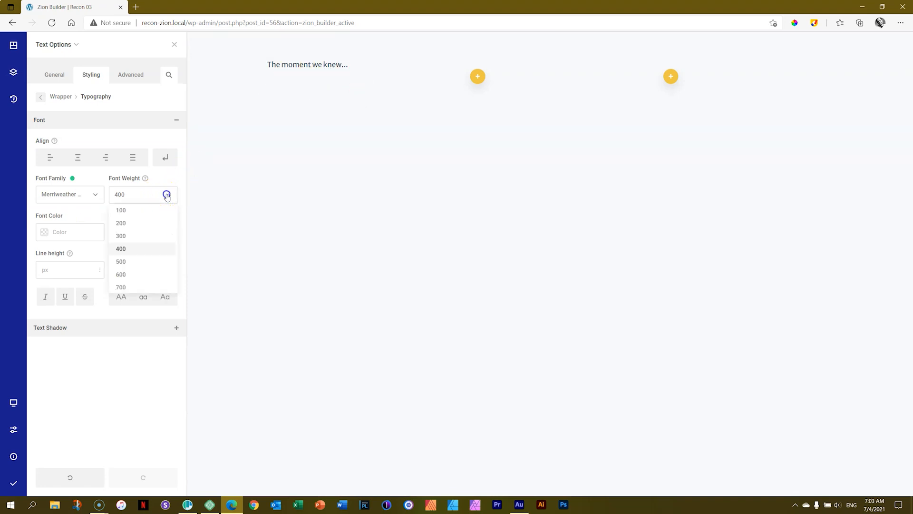
left_click(122, 274)
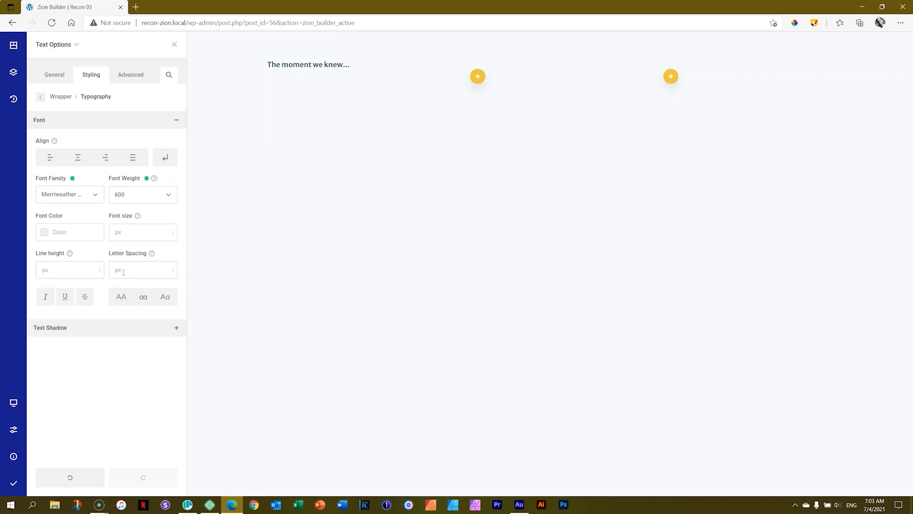
left_click_drag(105, 224, 52, 207)
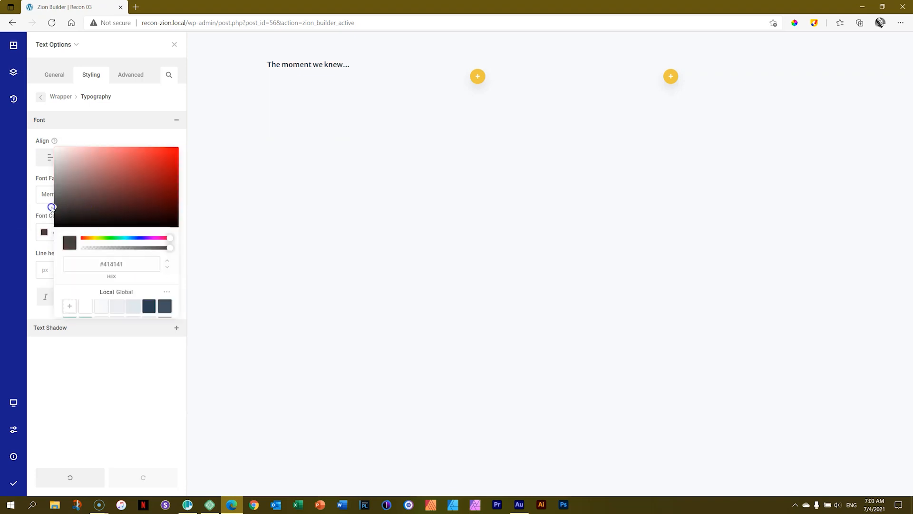
left_click(52, 207)
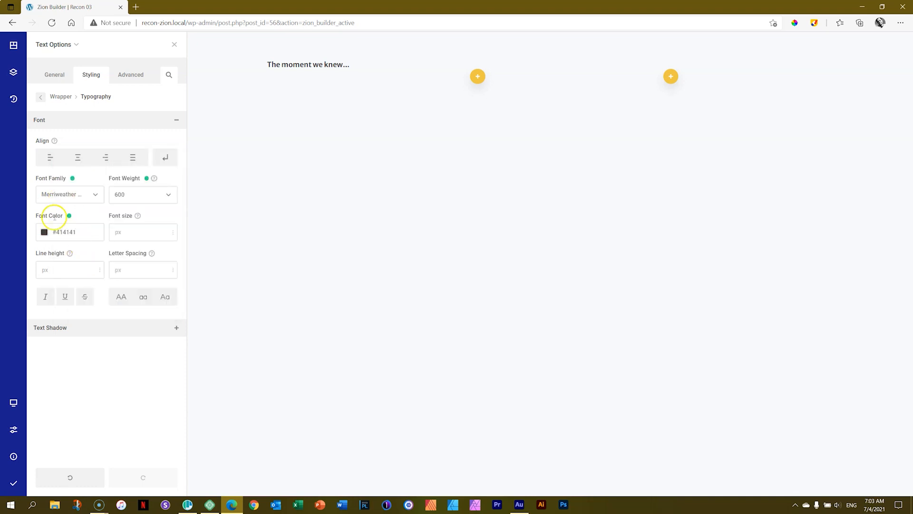
left_click(121, 232)
type("40")
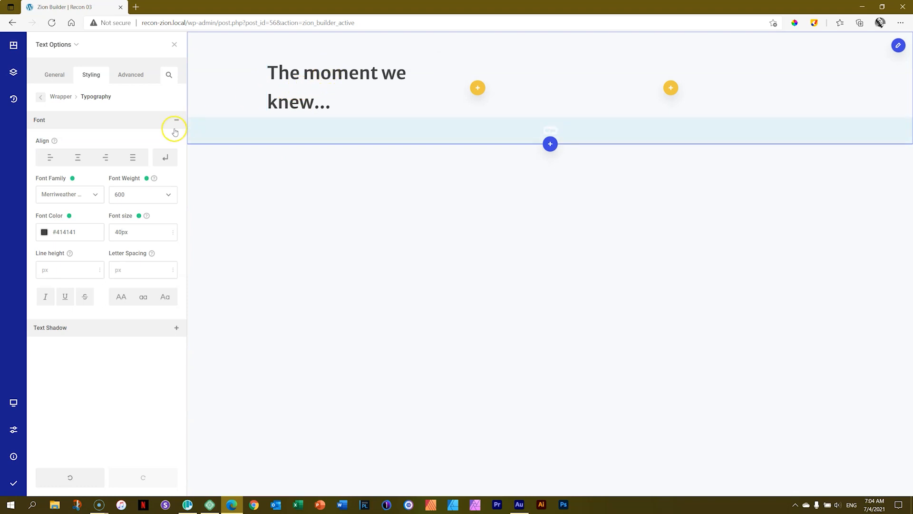
Set the heading text element's line height to 1.3em.
left_click(98, 270)
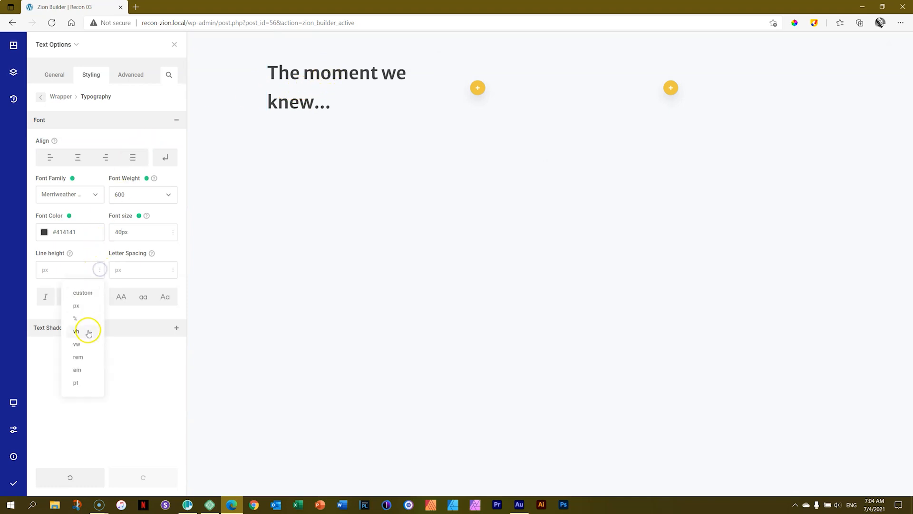
left_click(79, 370)
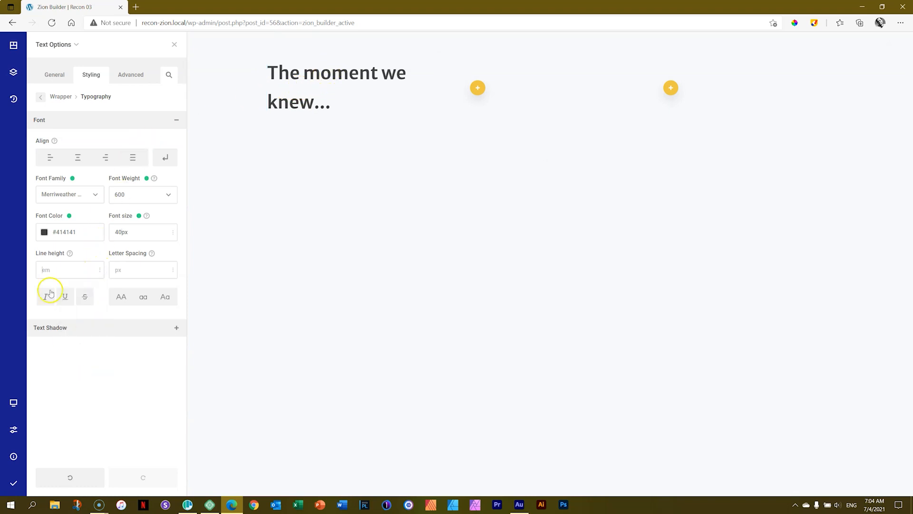
type("1.3em")
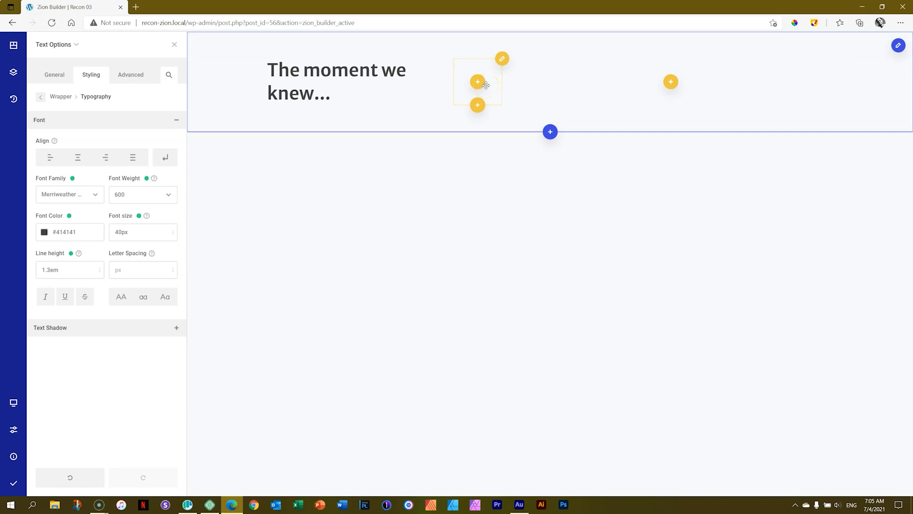
Insert a Column inside the wide column beside the heading and duplicate it.
left_click(671, 82)
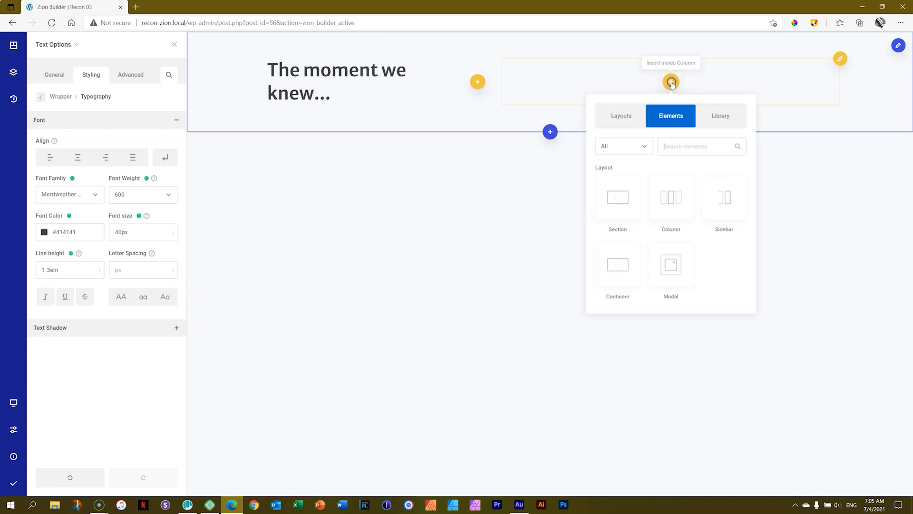
left_click(663, 210)
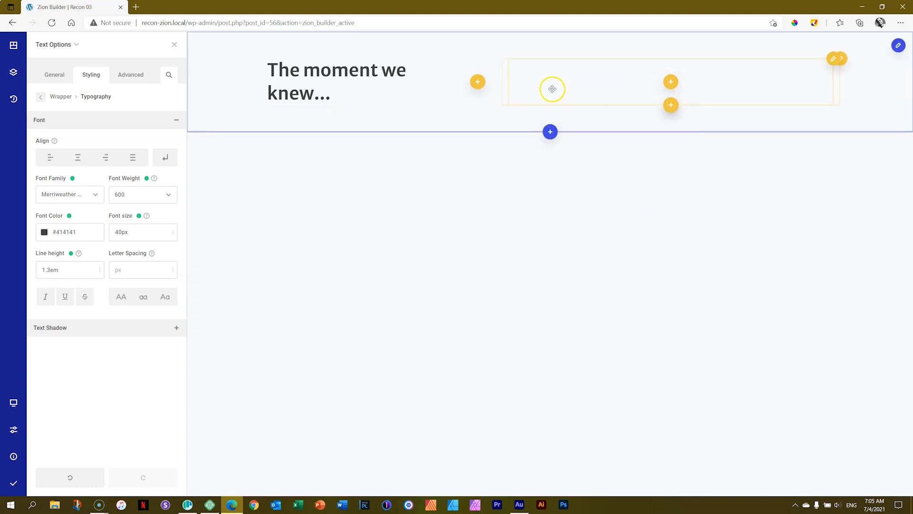
right_click(751, 82)
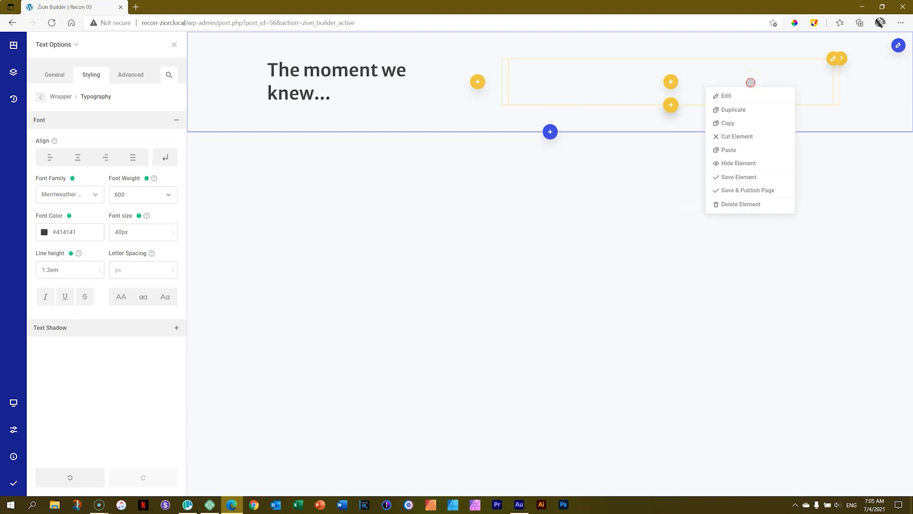
left_click(746, 106)
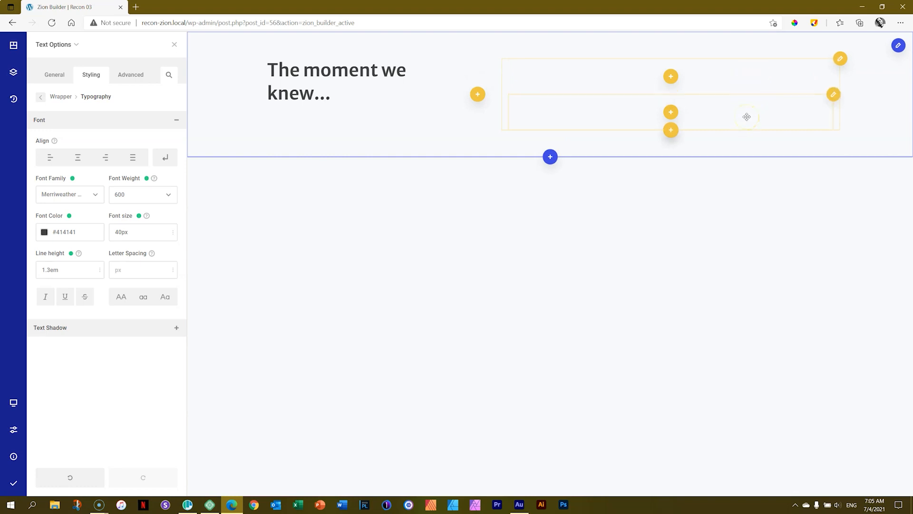
Set the content orientation of the parent column holding the two nested columns to horizontal.
left_click(735, 80)
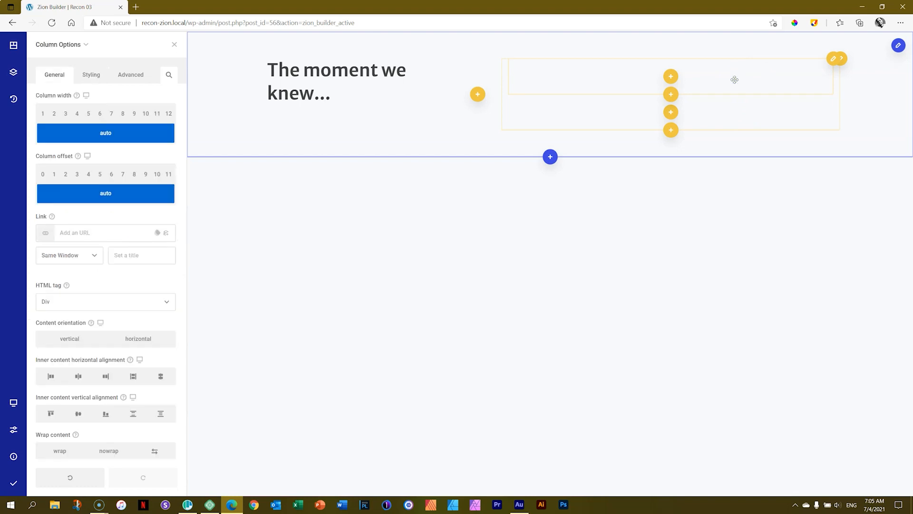
left_click(55, 45)
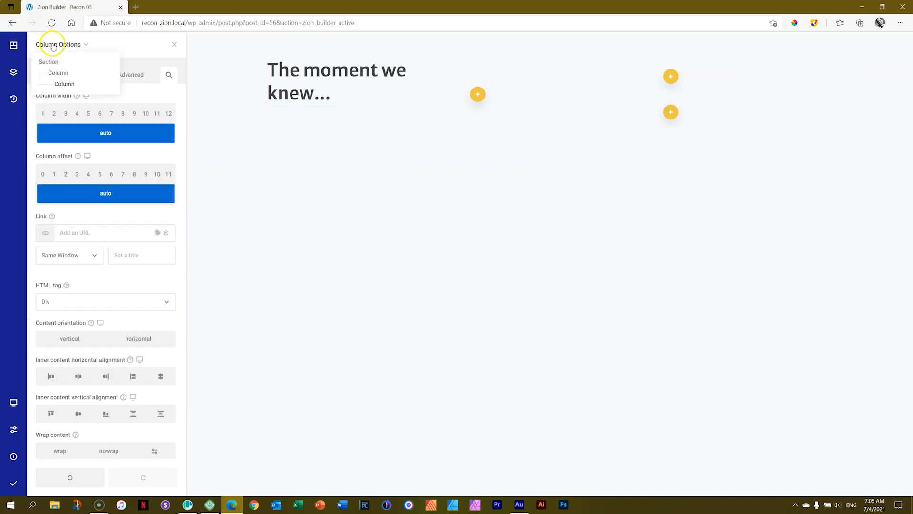
left_click(58, 74)
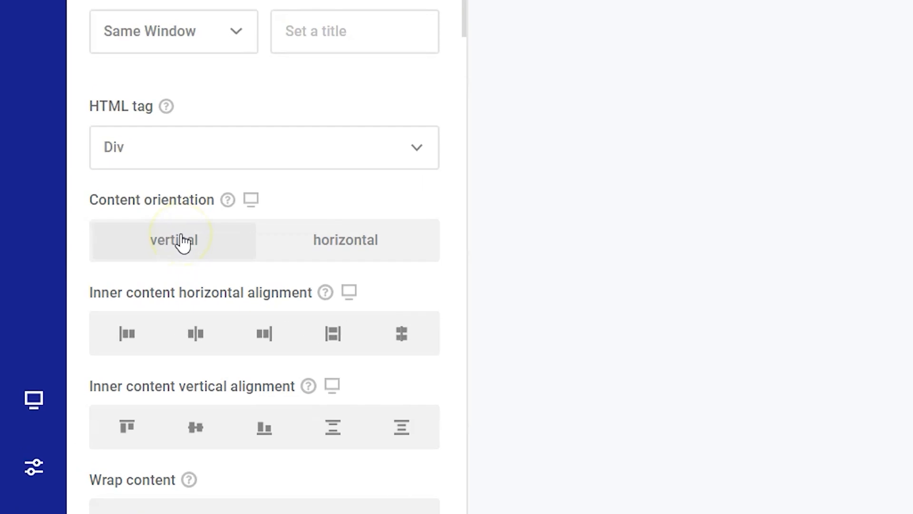
left_click(383, 245)
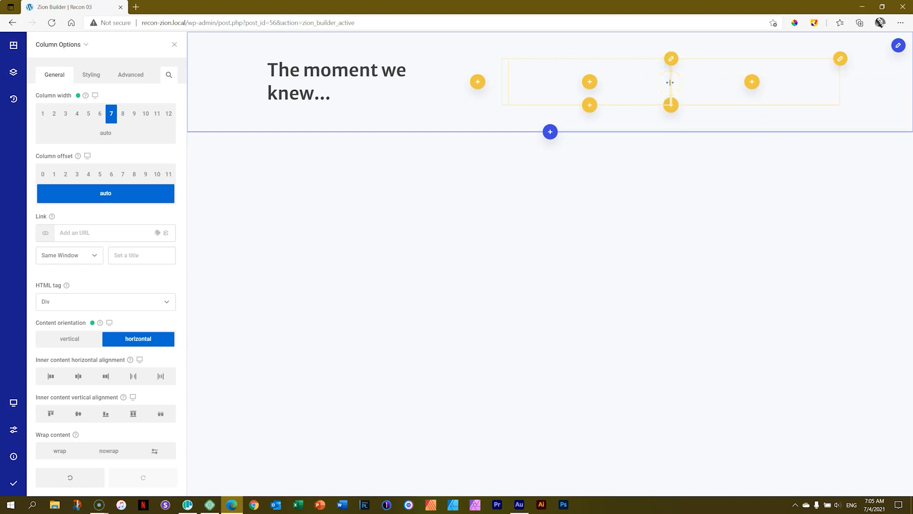
Insert a Text element into the first nested column and select its sample text.
left_click(590, 83)
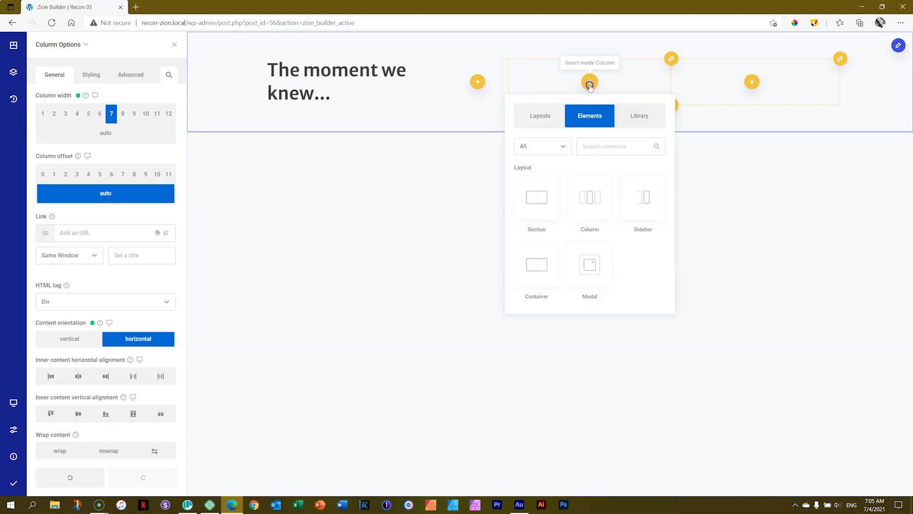
type("text")
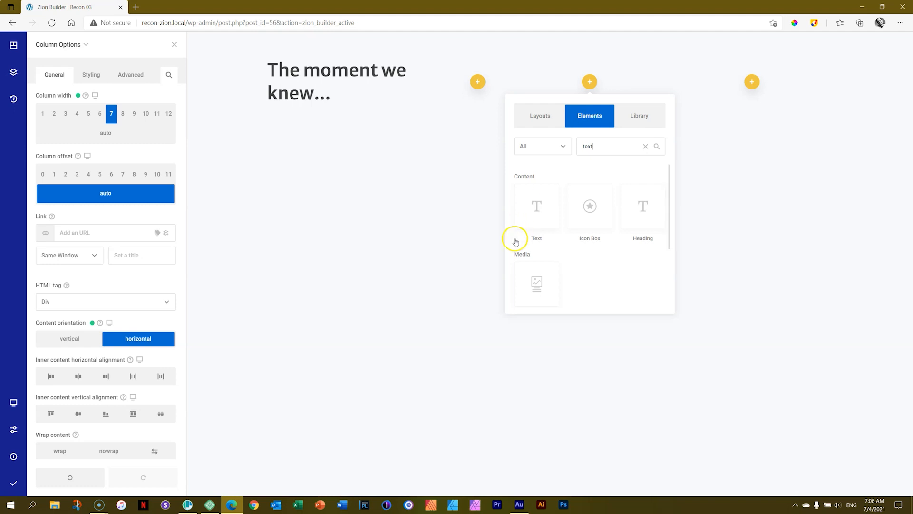
left_click(529, 206)
left_click(555, 65)
triple_click(555, 65)
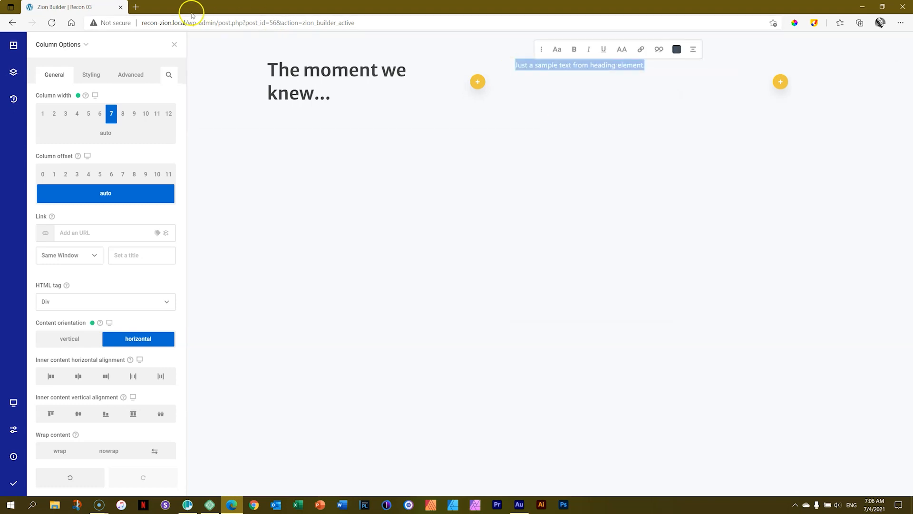
Open loremipsum.io in a new browser tab and copy the first sentence of the placeholder passage.
left_click(136, 7)
type("lore")
key("Return")
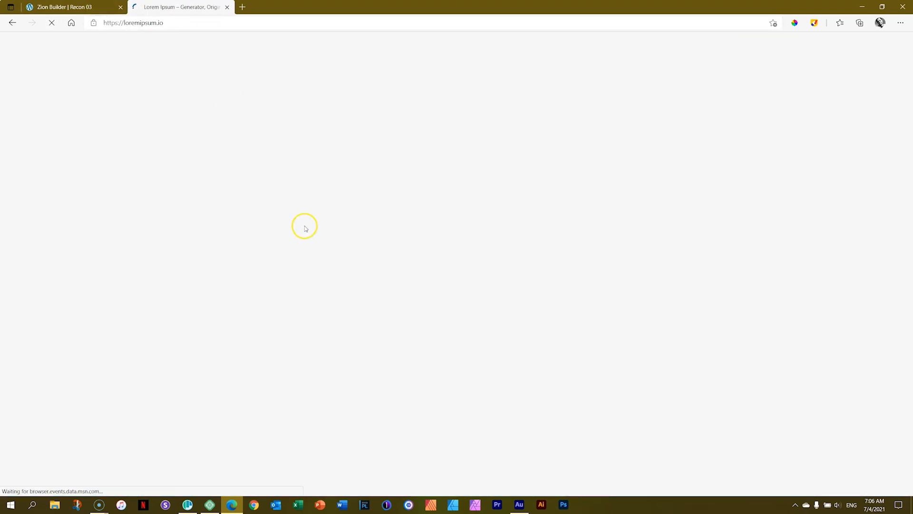
scroll(345, 232, "down", 8)
scroll(257, 161, "up", 4)
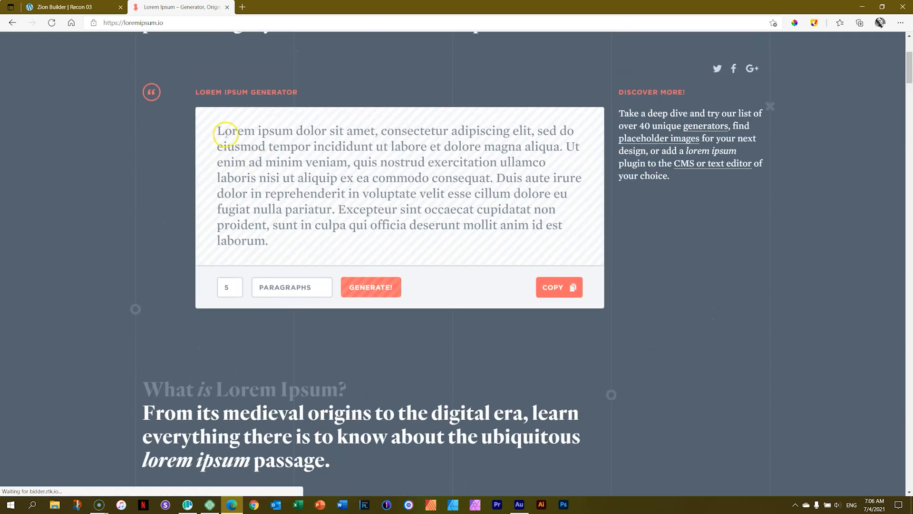
left_click_drag(218, 131, 564, 149)
right_click(520, 151)
left_click(528, 152)
Return to the Recon 03 page and replace the new text element's sample text with the copied lorem ipsum sentence.
key("ctrl+Tab")
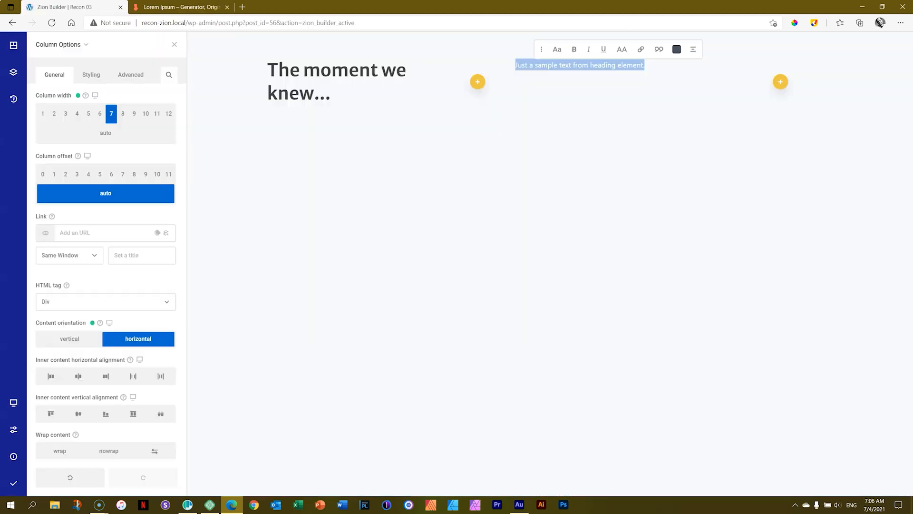
left_click(562, 64)
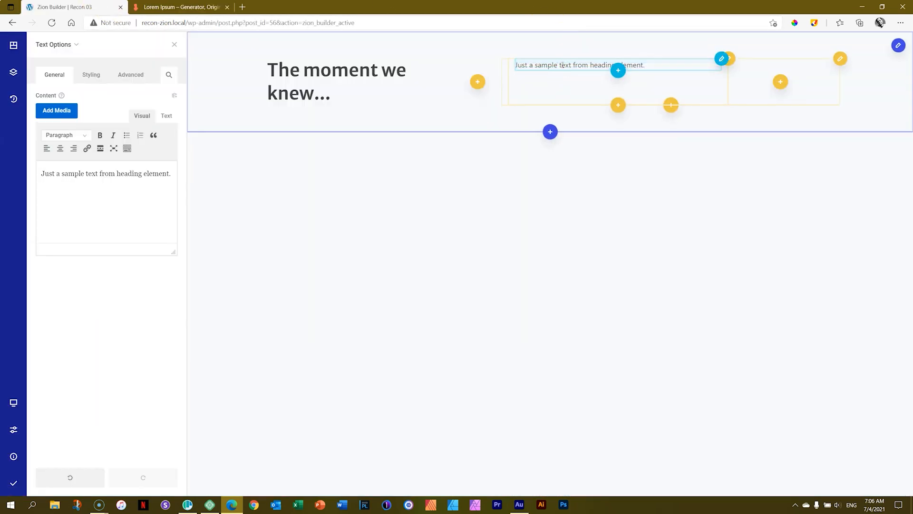
triple_click(562, 65)
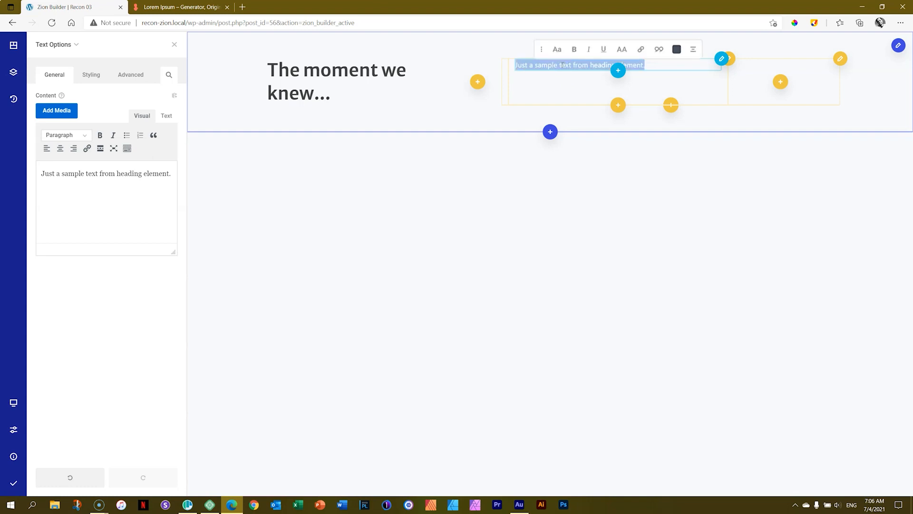
key("ctrl+v")
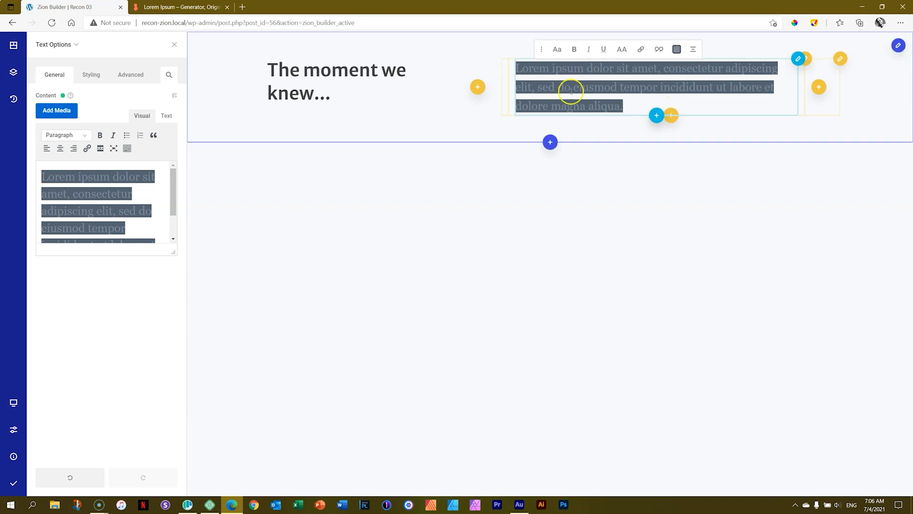
Clear the formatting of the whole pasted lorem ipsum paragraph in the content editor.
left_click(115, 212)
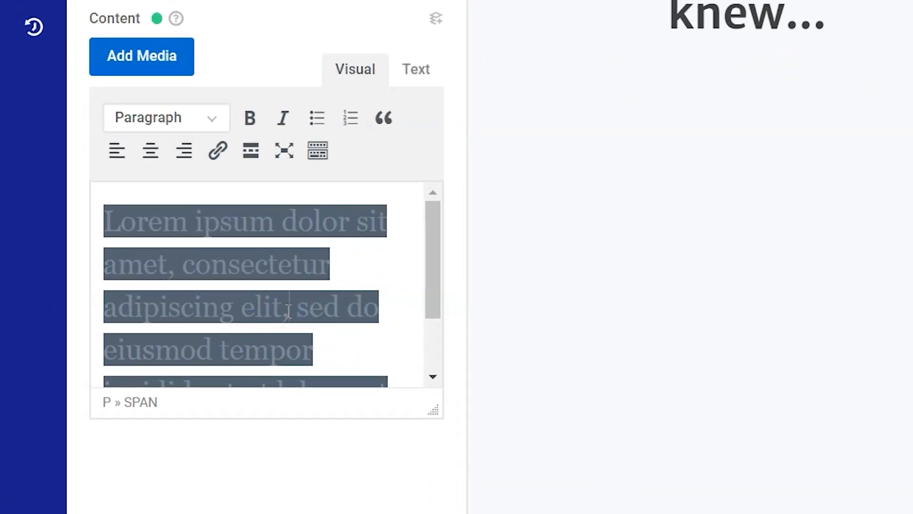
key("ctrl+a")
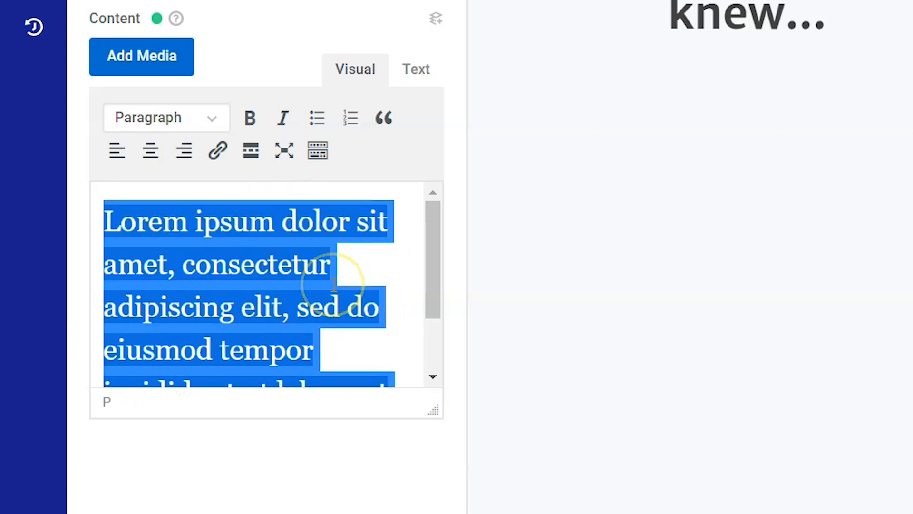
left_click(317, 152)
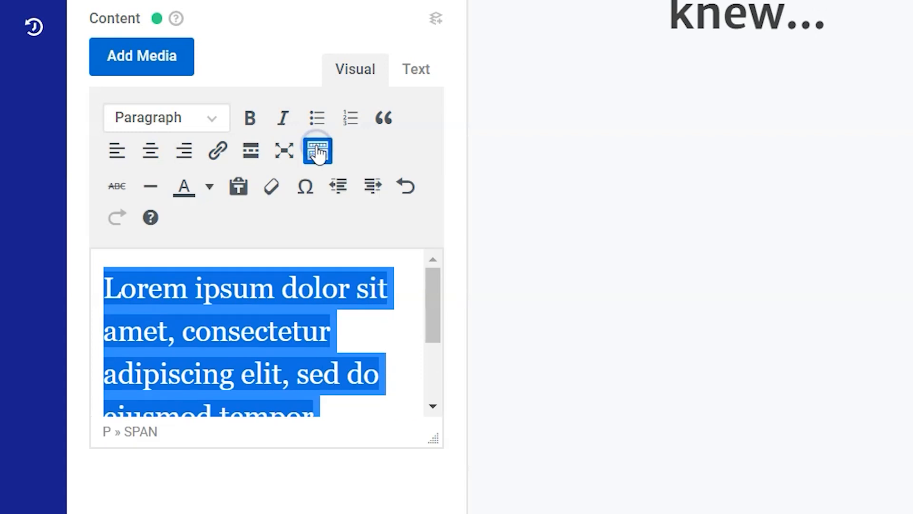
left_click(271, 198)
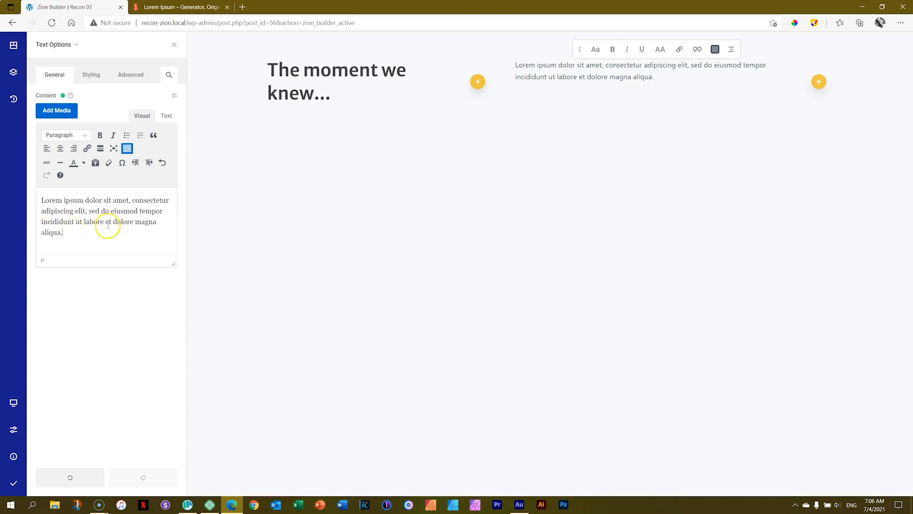
Set the font family in the lorem ipsum text element's wrapper typography to Merriweather Sans.
left_click(91, 76)
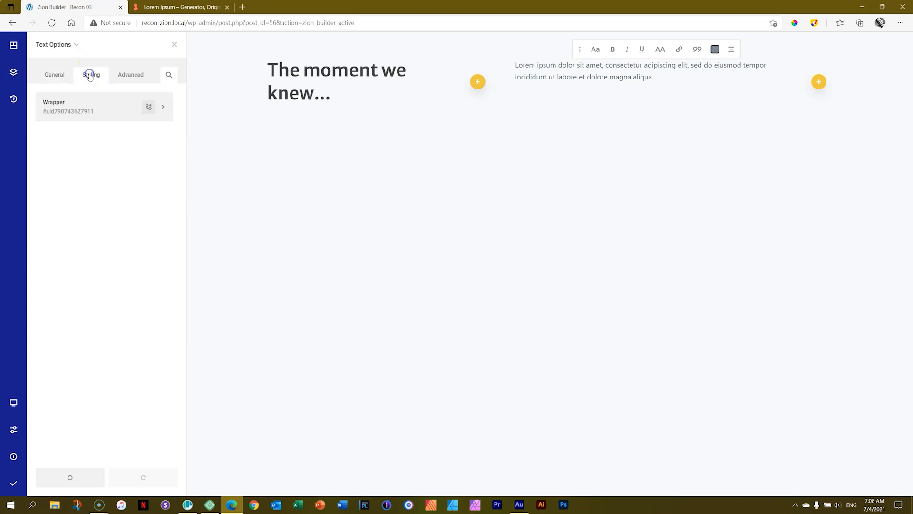
left_click(79, 104)
left_click(65, 180)
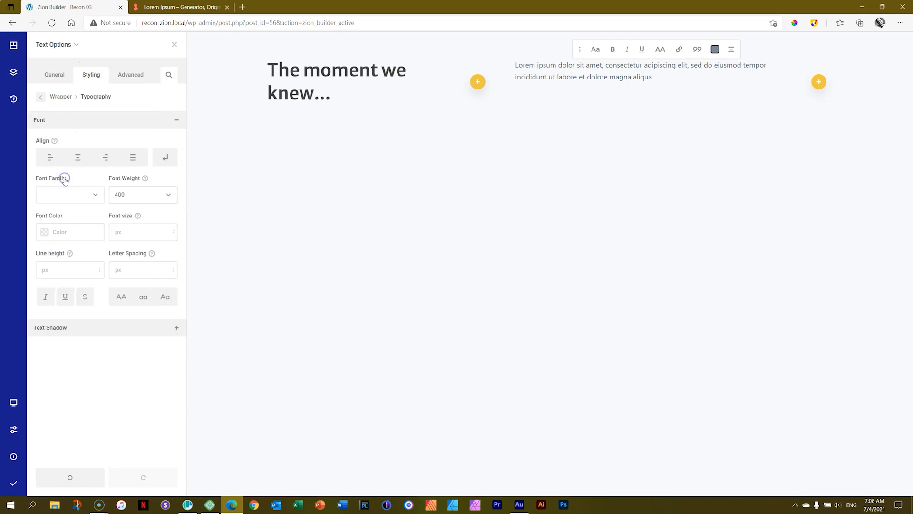
left_click(64, 190)
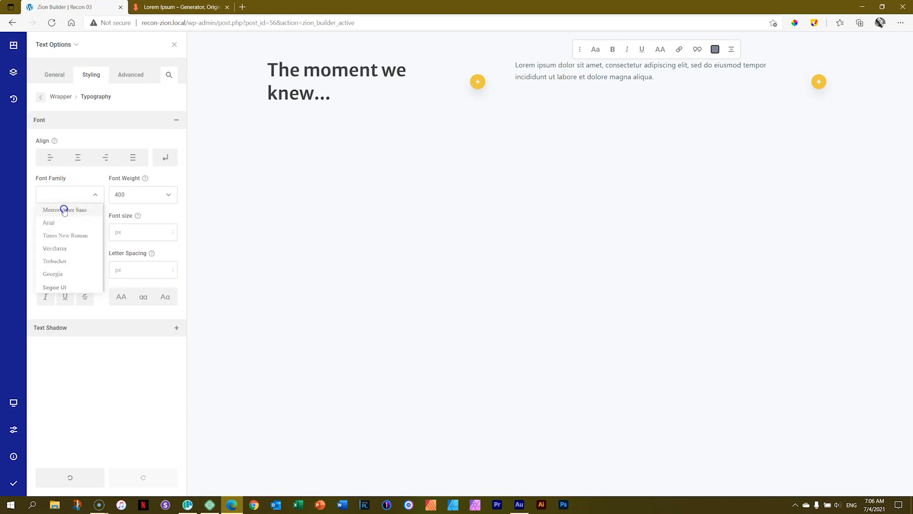
left_click(64, 210)
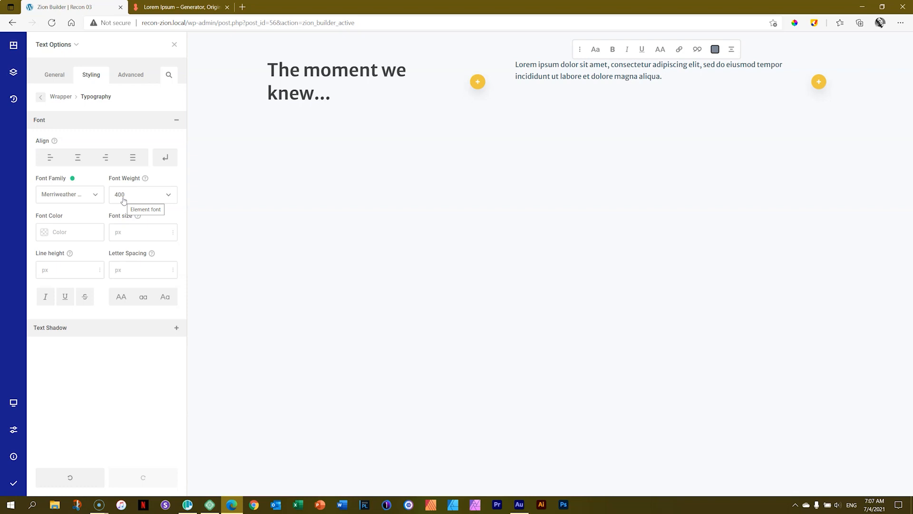
Set the lorem ipsum text element's font color to 414141 and font size to 16 px.
left_click(44, 232)
left_click(116, 264)
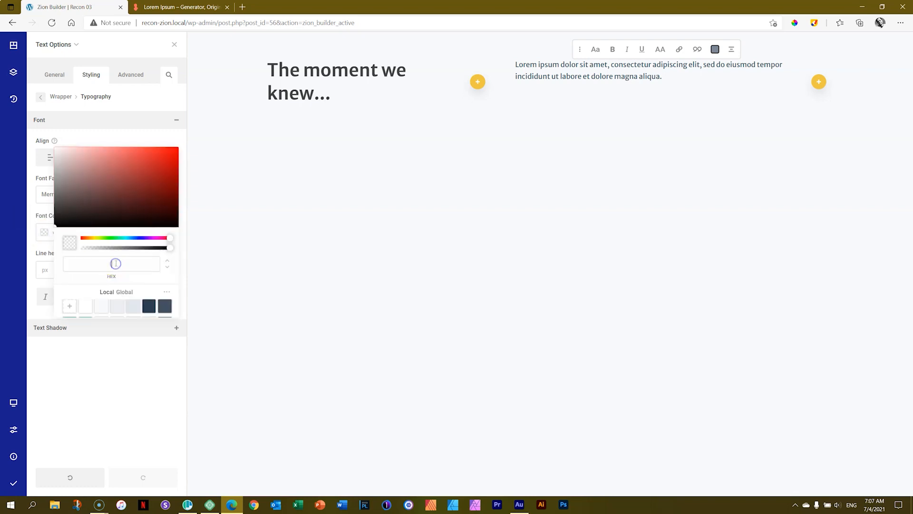
type("414141")
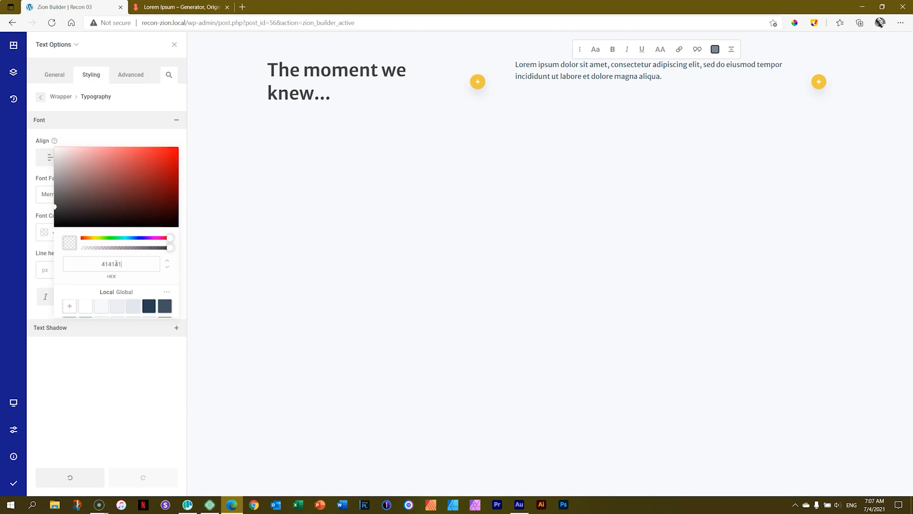
left_click(39, 209)
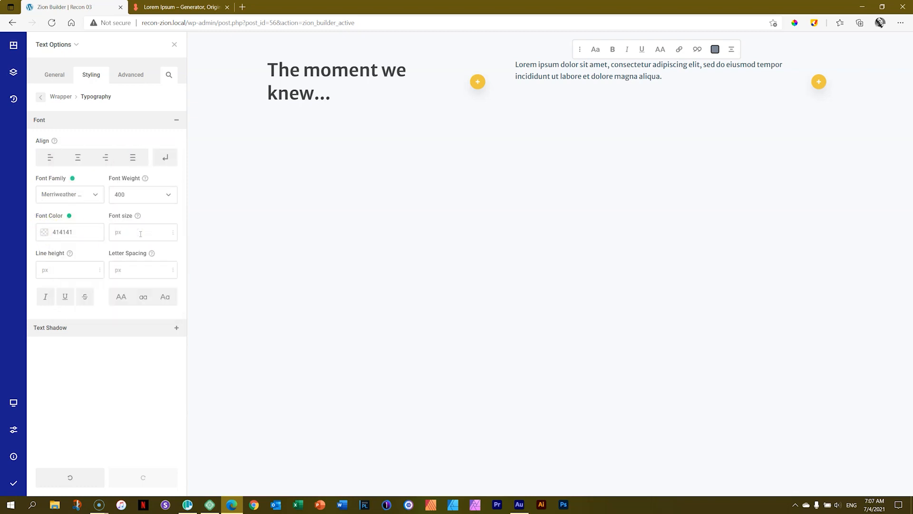
type("16")
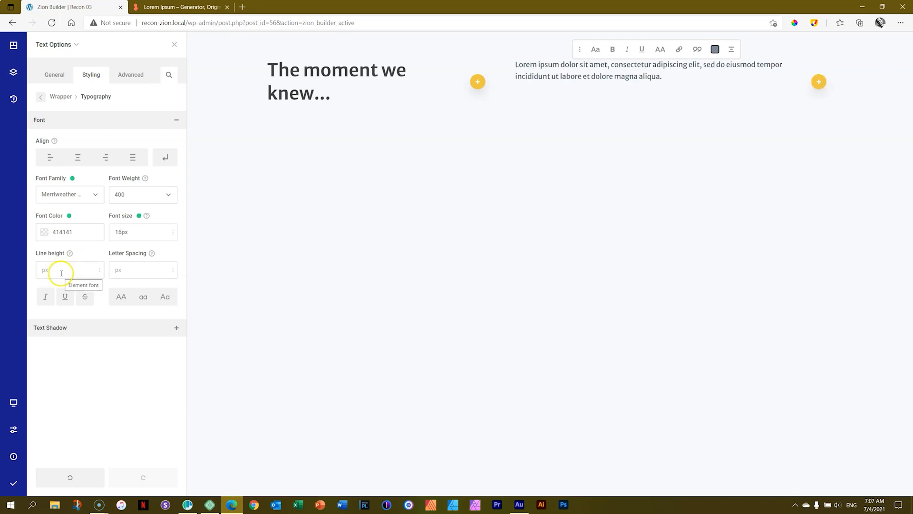
Set the lorem ipsum text element's line height to 1.6em.
left_click(100, 270)
left_click(77, 370)
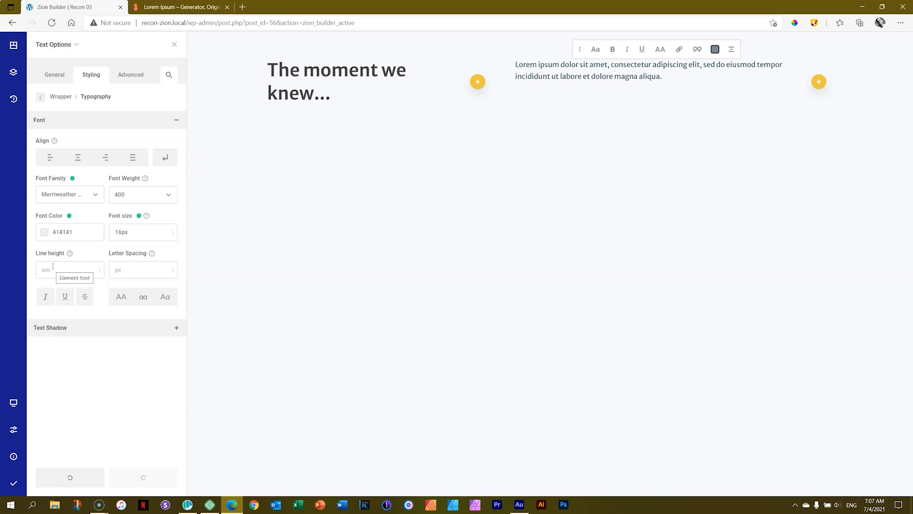
type("1.6em")
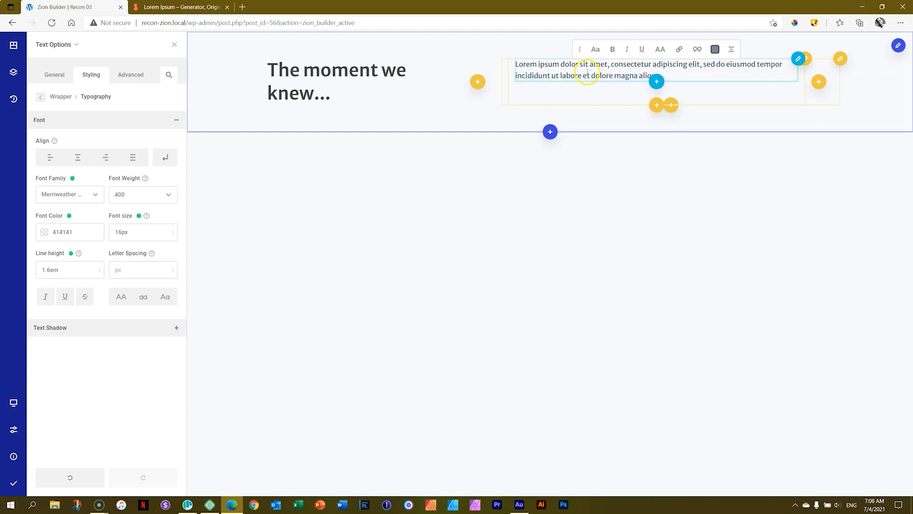
Set the column width of the column holding the lorem ipsum text to 6.
left_click(750, 92)
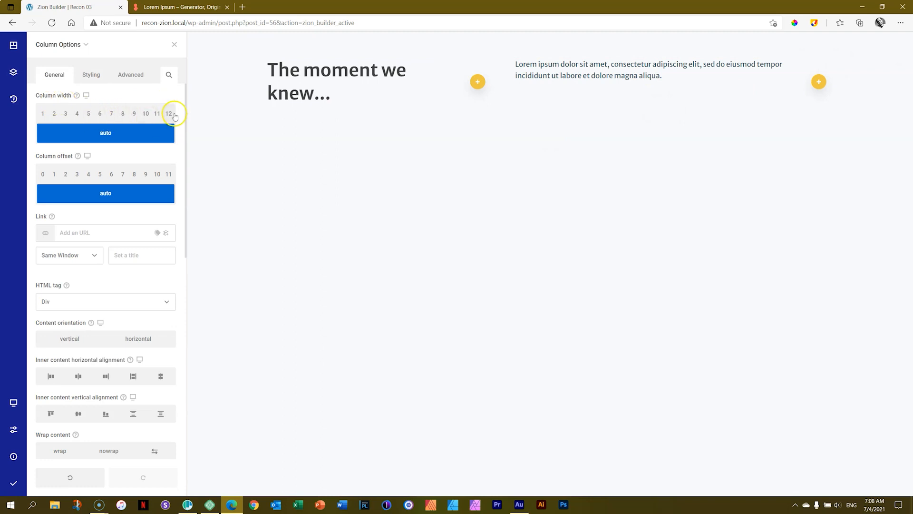
left_click(100, 114)
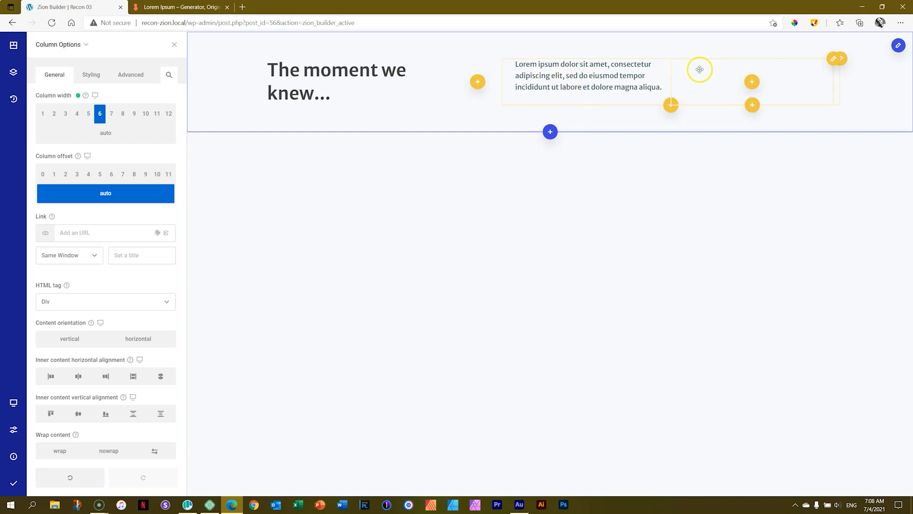
left_click_drag(771, 67, 624, 95)
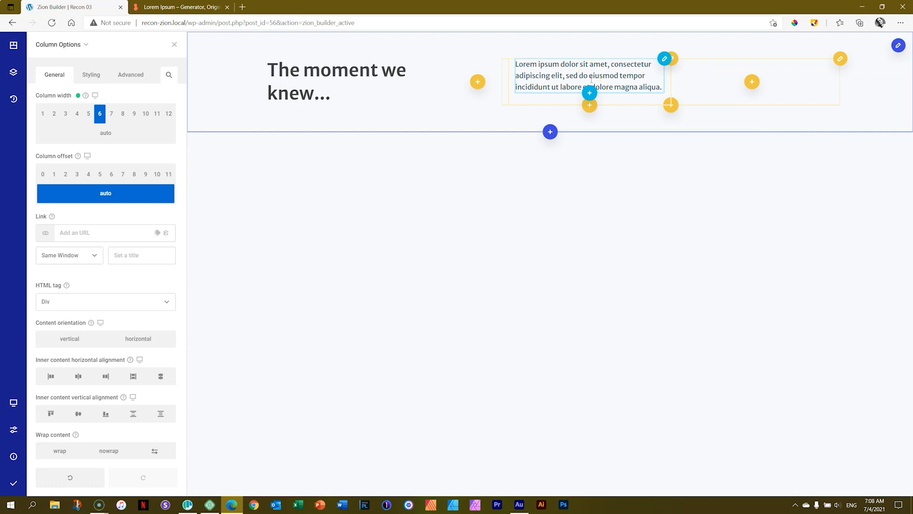
Insert a Button element directly after the lorem ipsum text element.
left_click(590, 94)
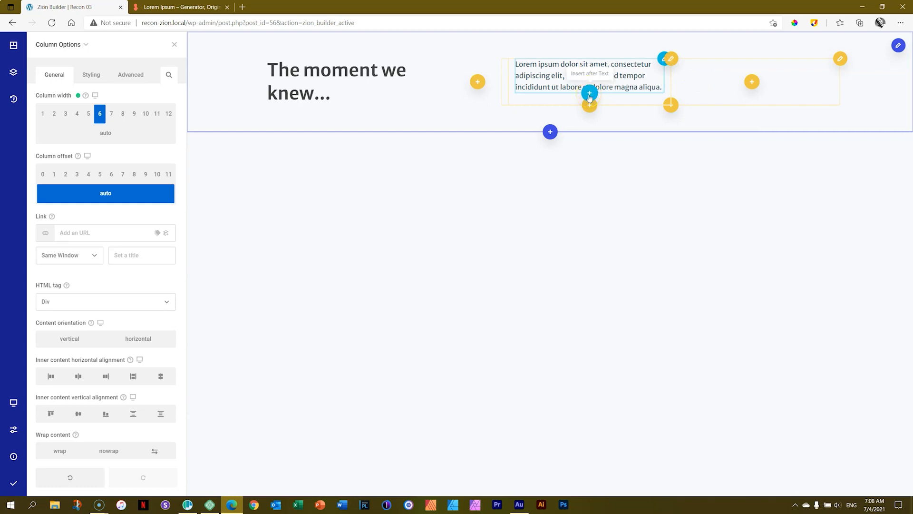
left_click(592, 126)
left_click(598, 160)
type("butto")
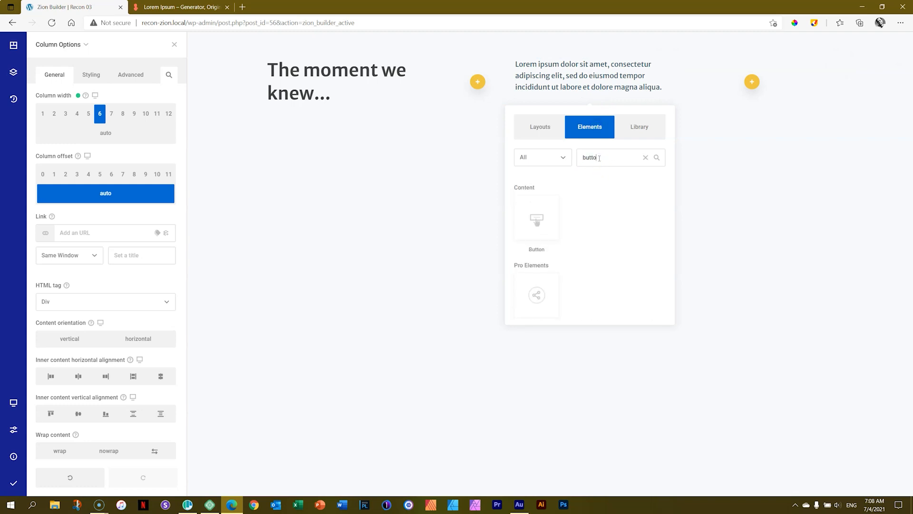
scroll(620, 215, "down", 1)
scroll(627, 217, "up", 1)
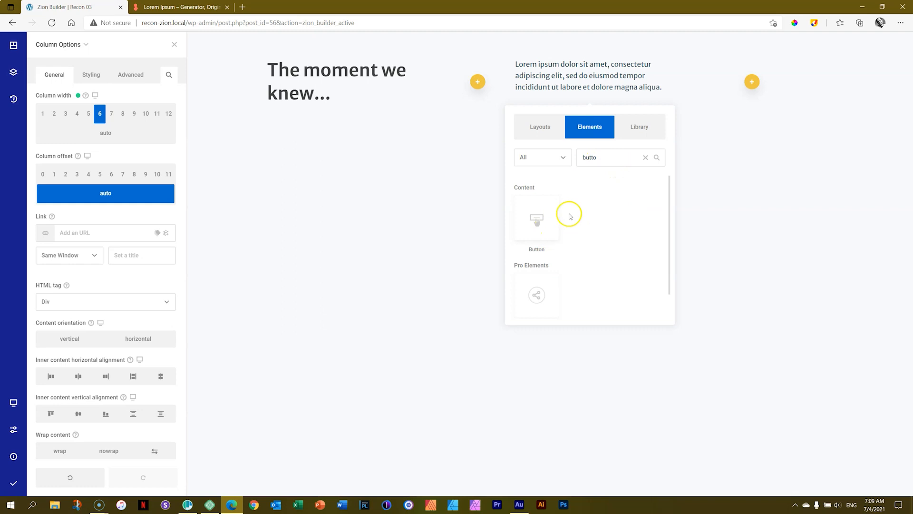
scroll(609, 219, "down", 1)
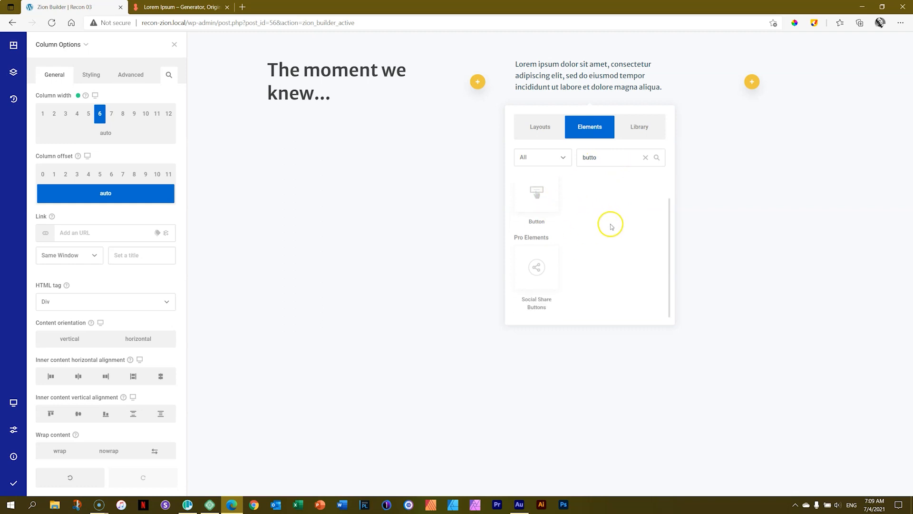
scroll(611, 226, "up", 1)
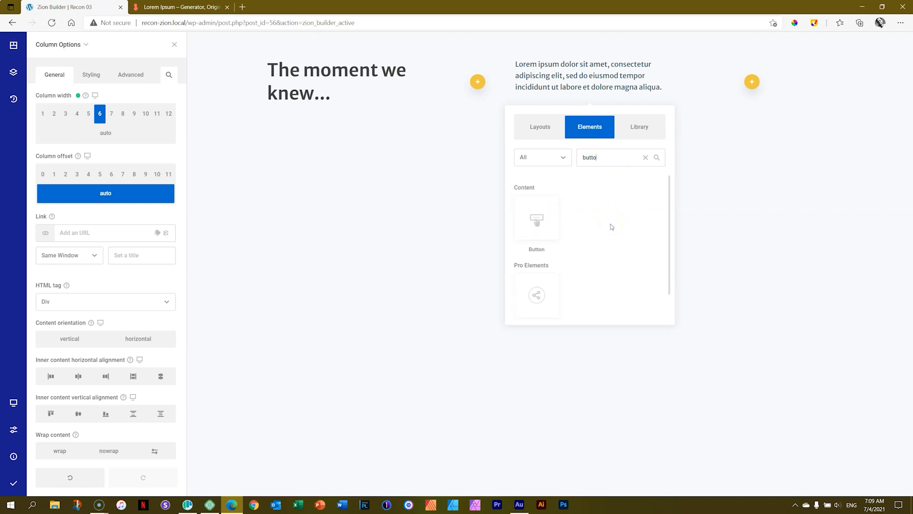
left_click(534, 218)
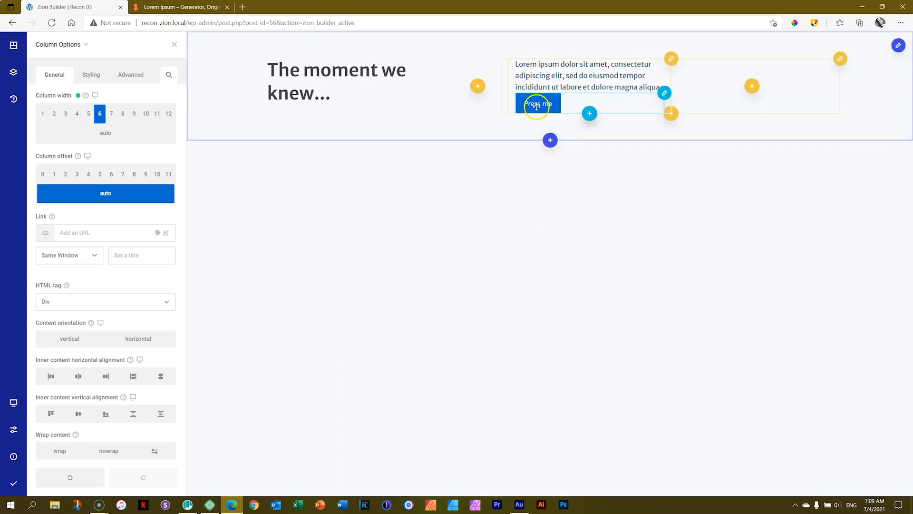
left_click(575, 103)
left_click_drag(93, 110, 30, 107)
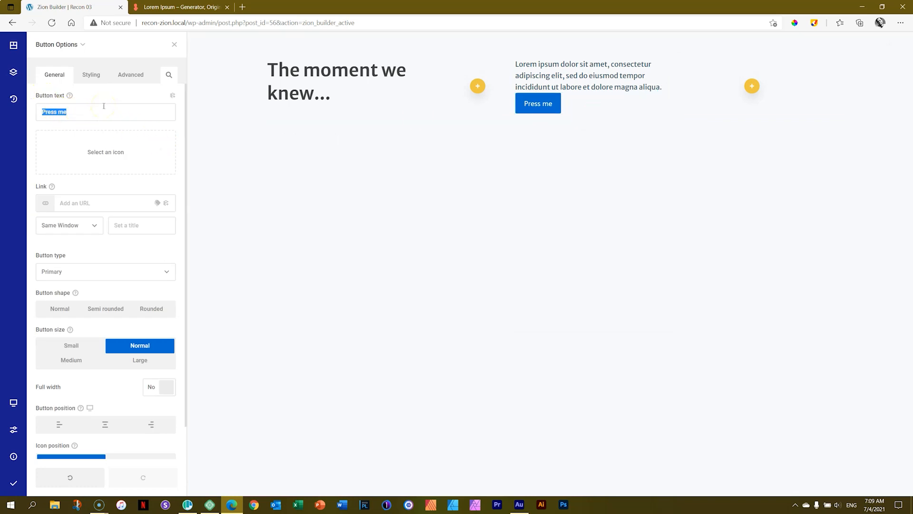
type("See More")
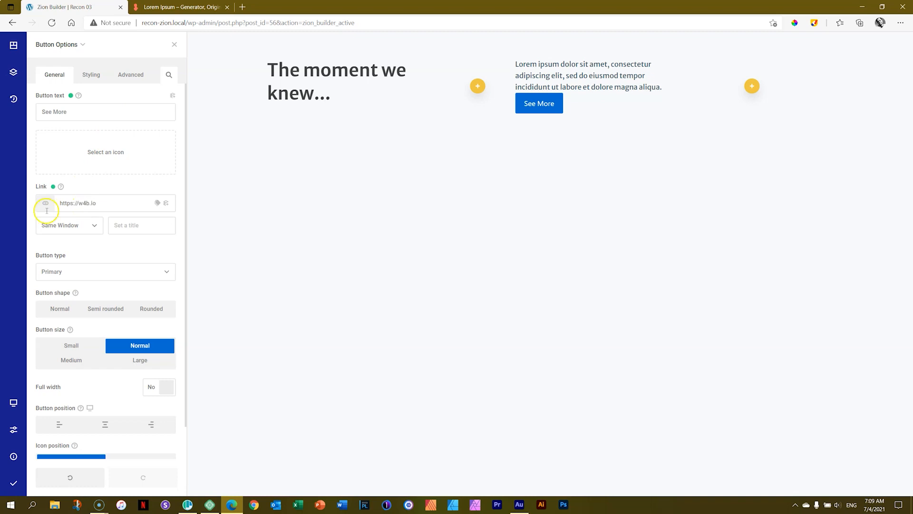
Make the See More button's link open in a new window and set the button size to Small.
left_click(95, 226)
left_click(70, 241)
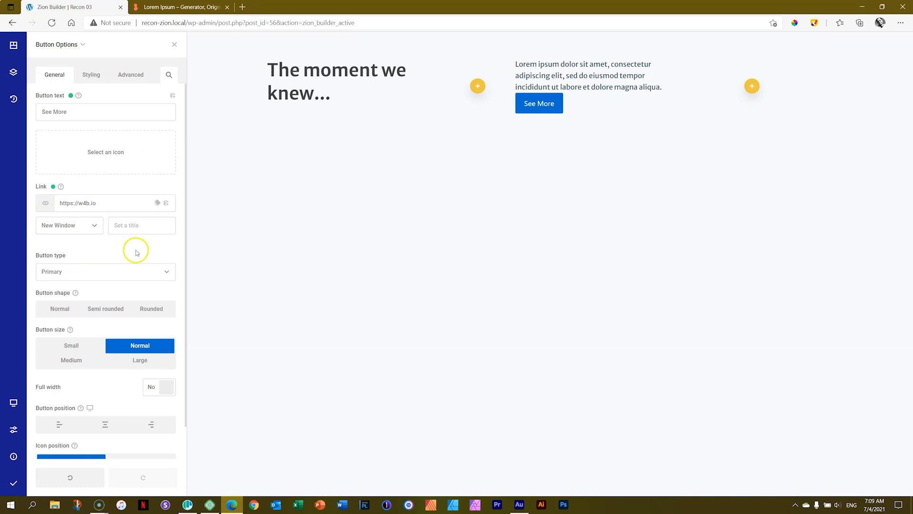
scroll(136, 250, "down", 2)
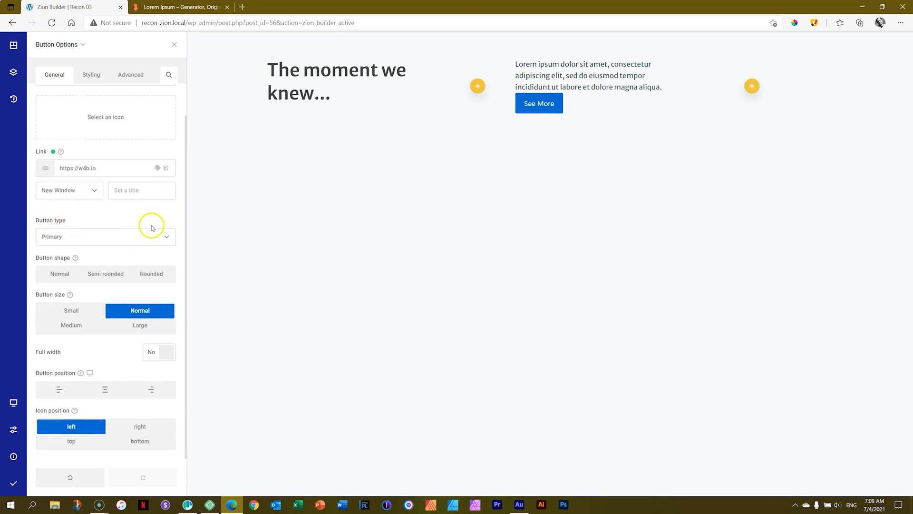
left_click(77, 310)
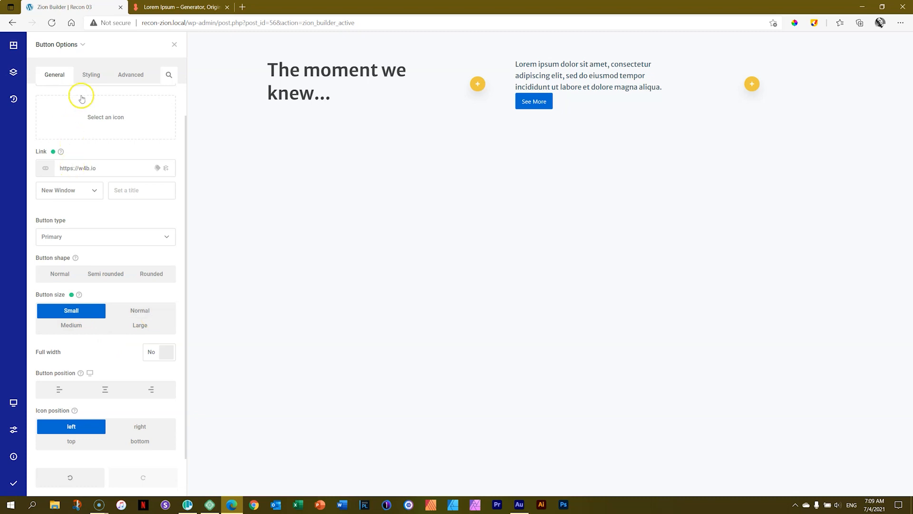
Open the background color picker in the See More button's button styles.
left_click(91, 76)
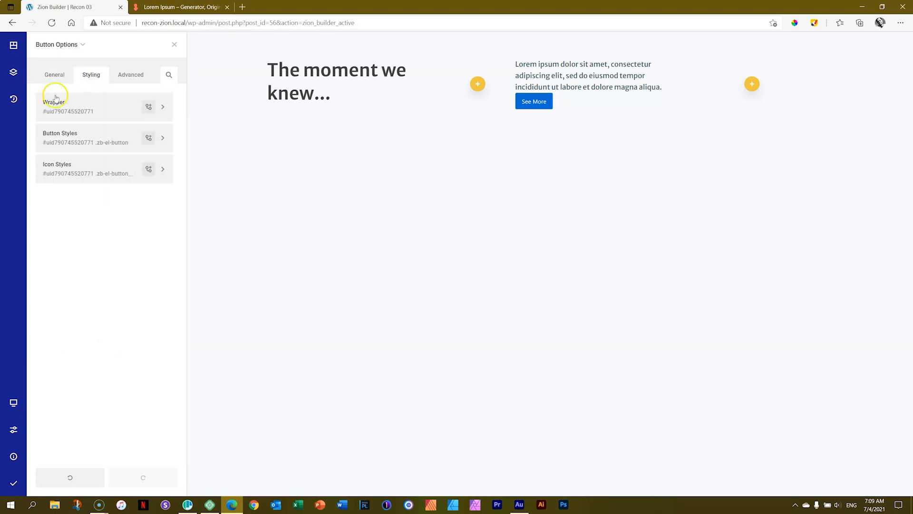
left_click(57, 138)
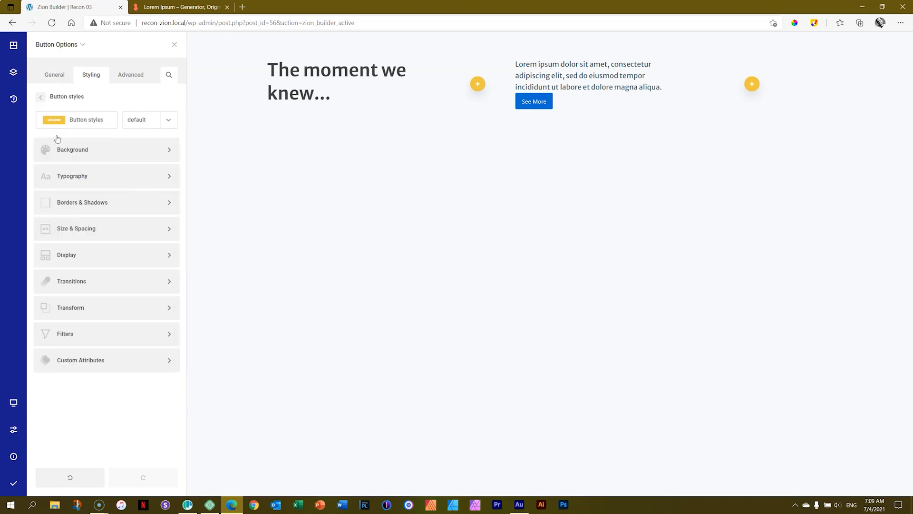
left_click(61, 149)
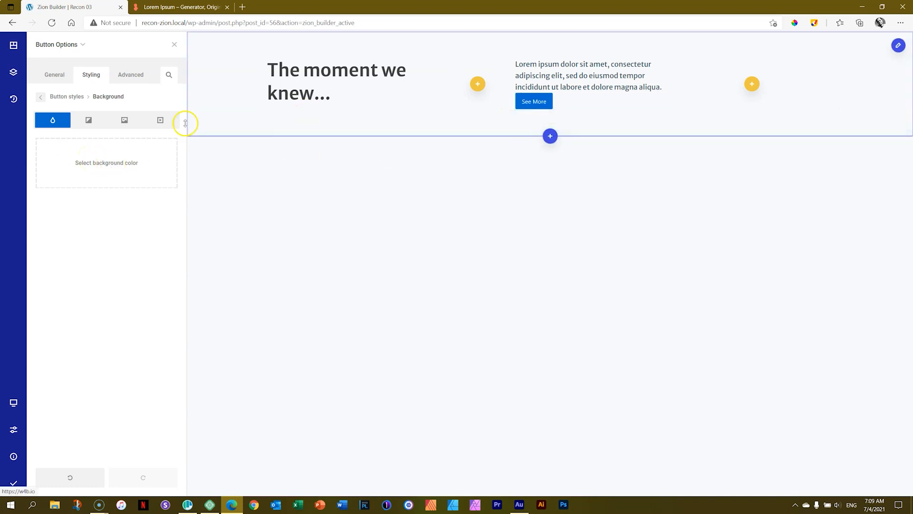
left_click(91, 158)
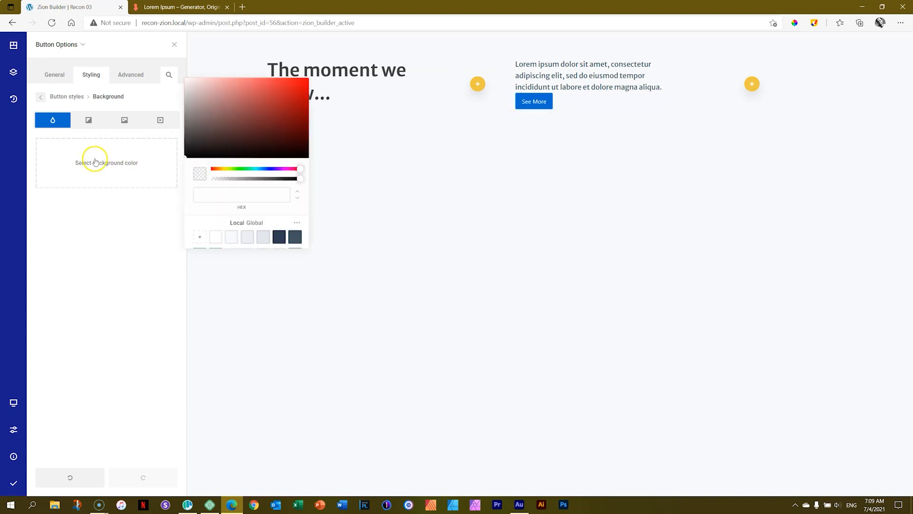
left_click(199, 176)
left_click_drag(300, 179, 190, 182)
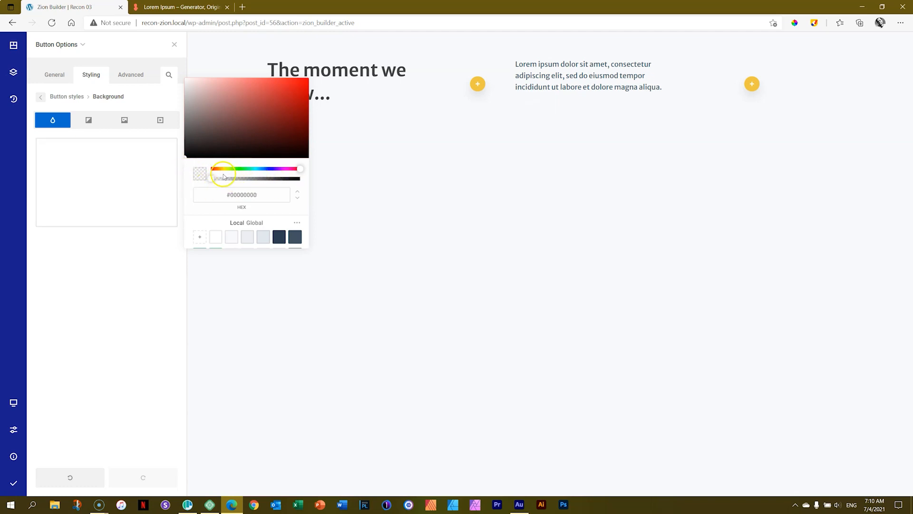
mouse_move(146, 175)
left_click(166, 219)
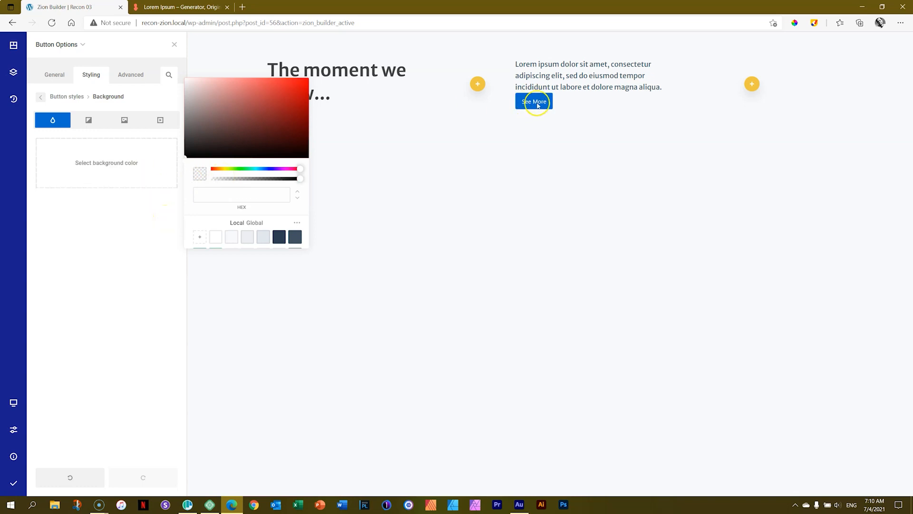
Make the See More button's background color fully transparent, #00000000.
left_click_drag(300, 178, 203, 182)
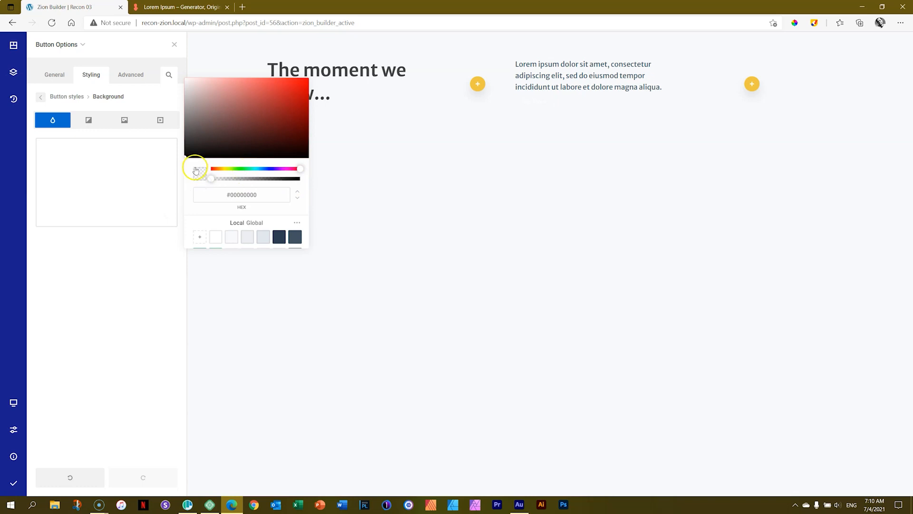
left_click(40, 97)
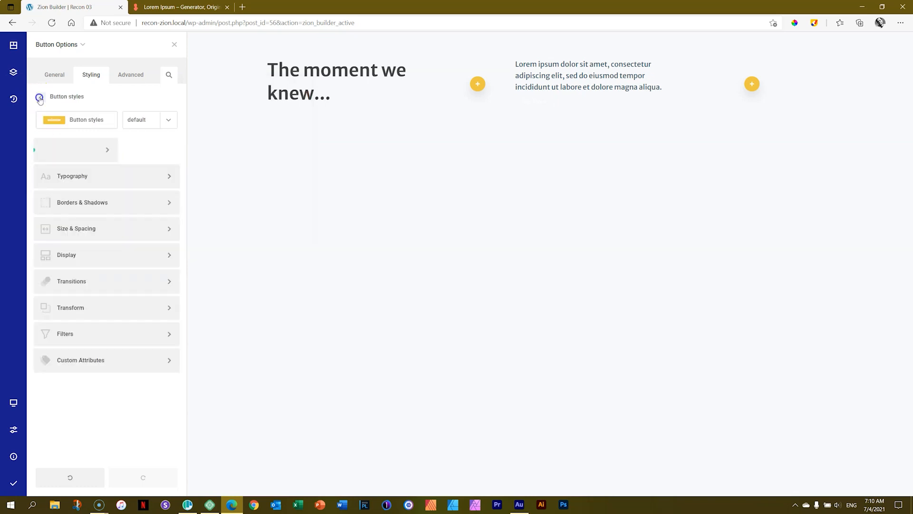
Set the font color in the See More button's button styles typography to #414141.
left_click(78, 178)
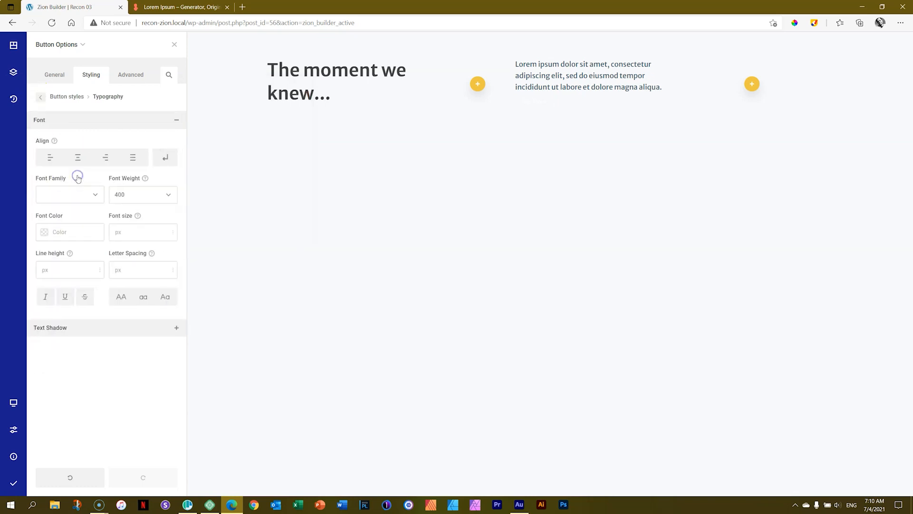
left_click(44, 234)
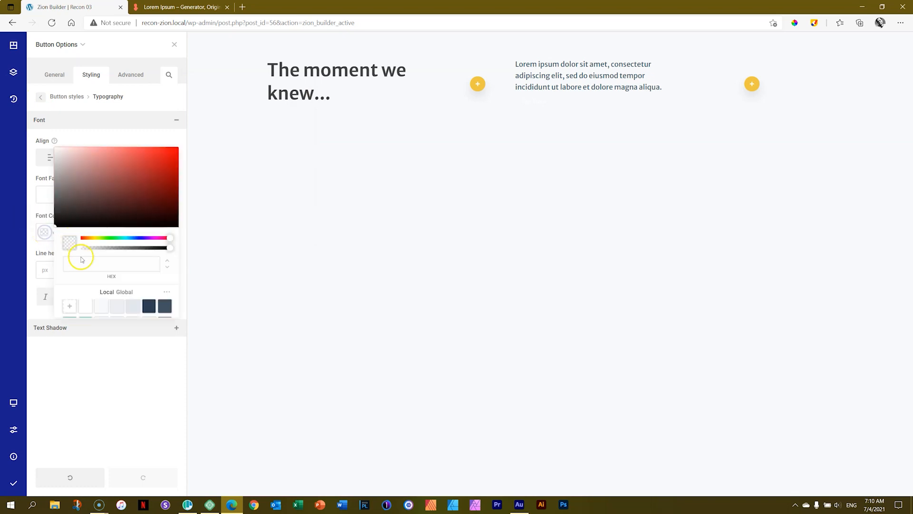
type("414141")
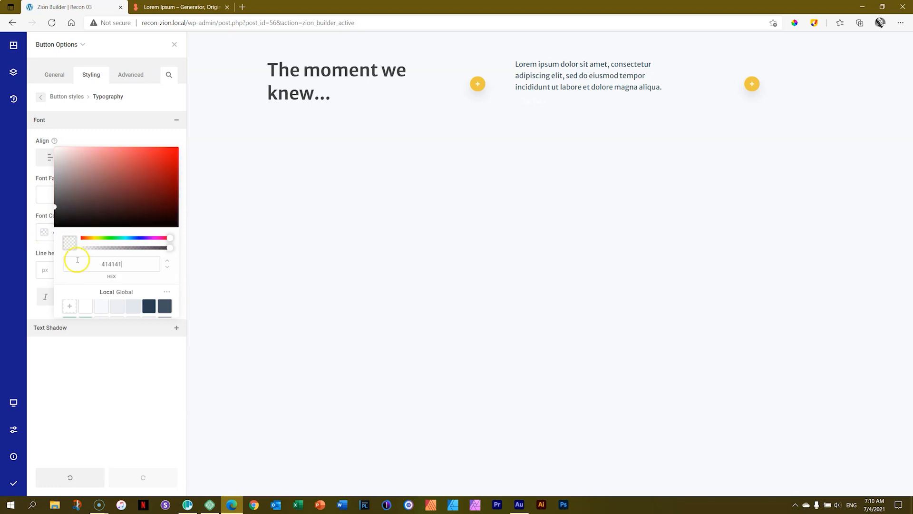
left_click(169, 248)
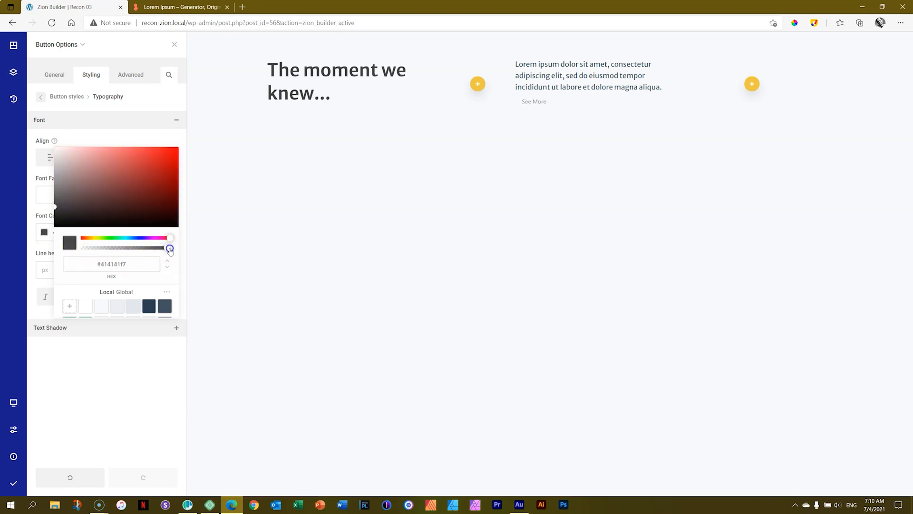
double_click(94, 266)
key("BackSpace")
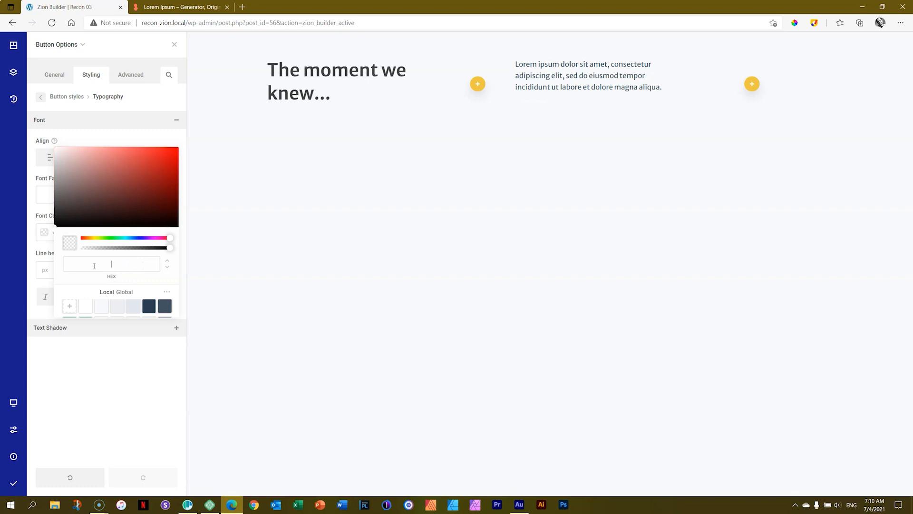
type("414141")
type("#")
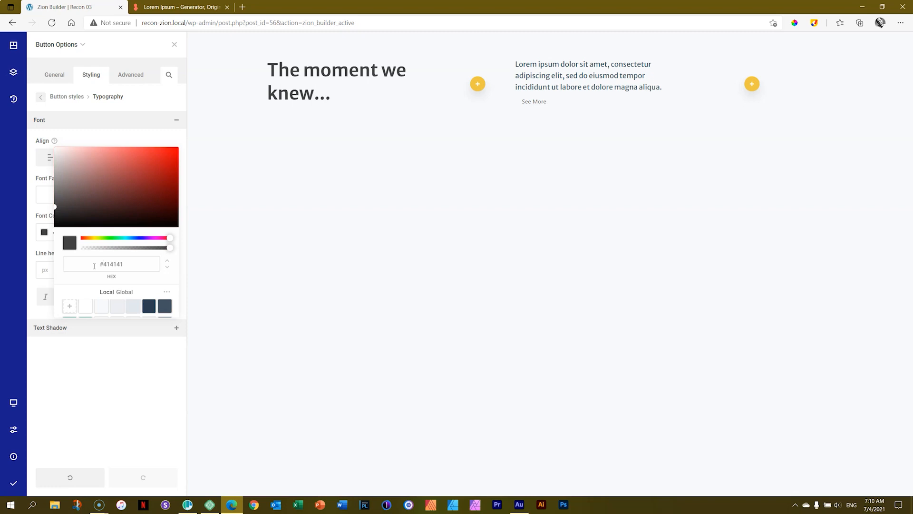
left_click(79, 139)
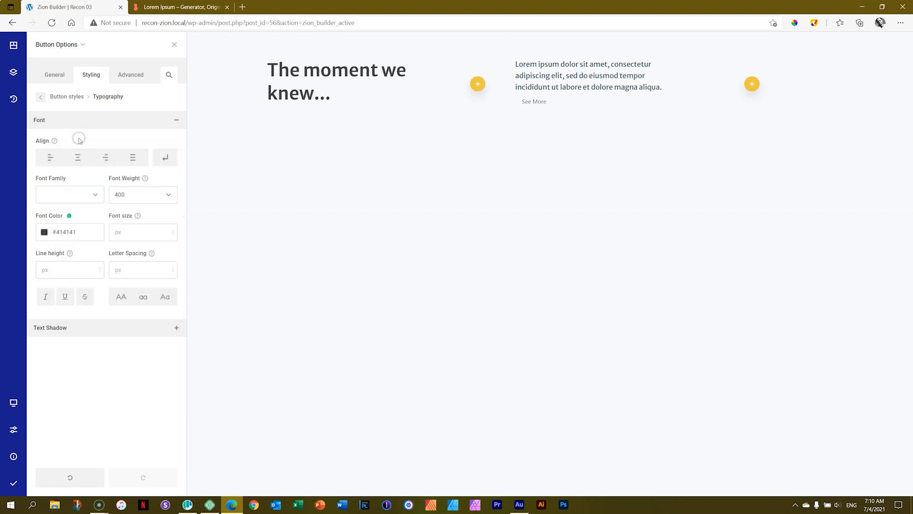
Align the See More button's text left and set its font family to Merriweather Sans.
left_click(49, 160)
left_click(78, 193)
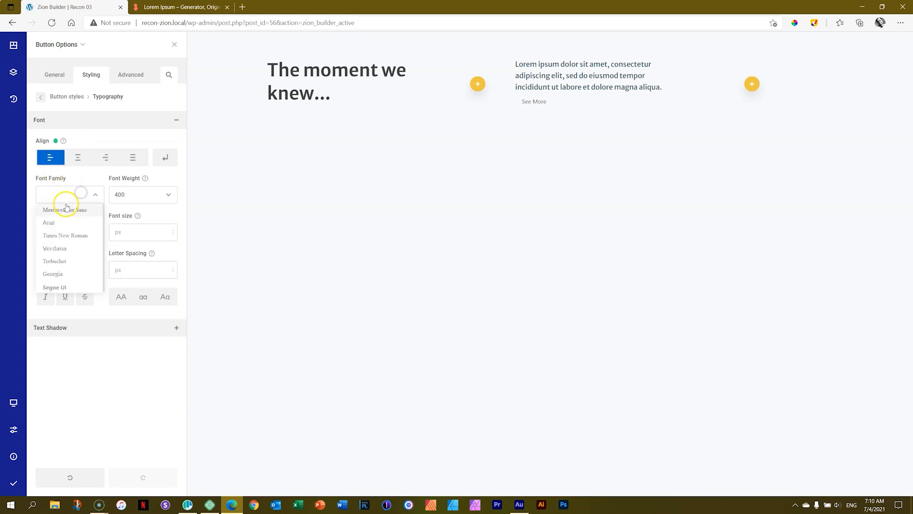
left_click(66, 211)
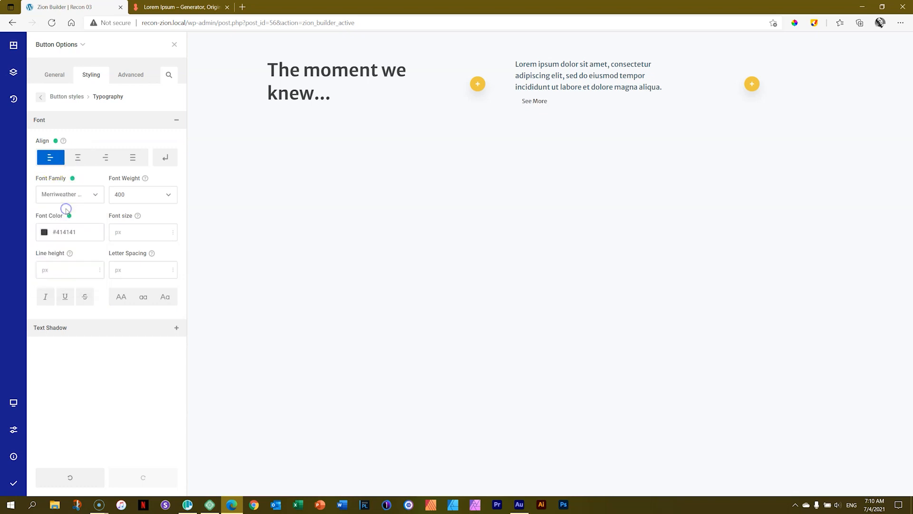
Set the See More button's font weight to 900.
left_click(142, 199)
scroll(147, 233, "down", 3)
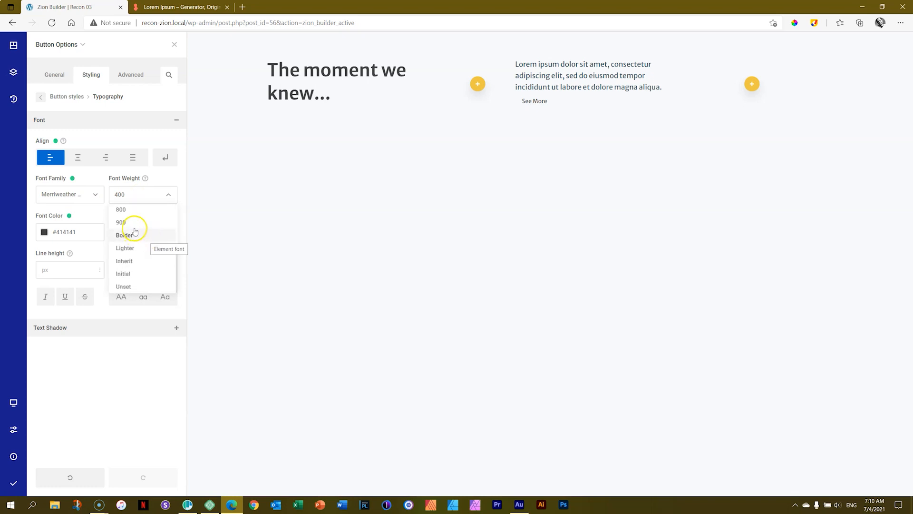
left_click(135, 226)
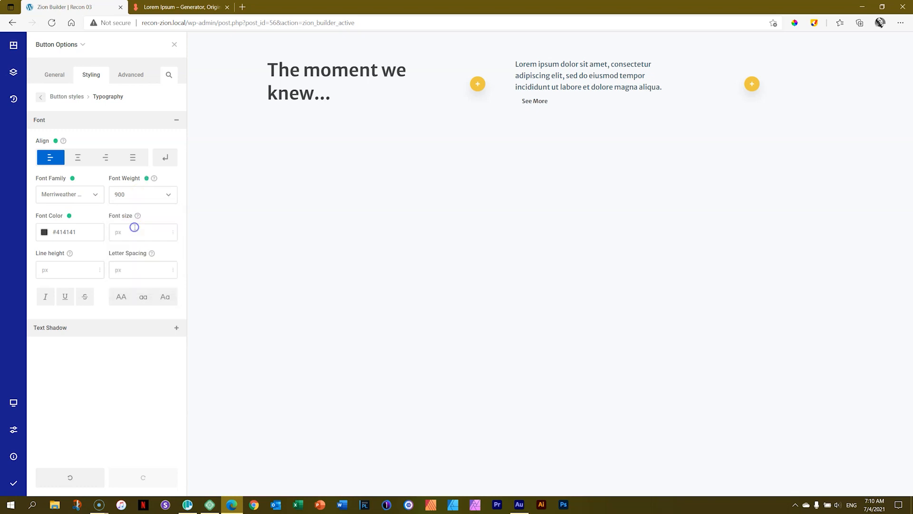
Italicize the See More button's text and set its font size to 16 px.
left_click(45, 297)
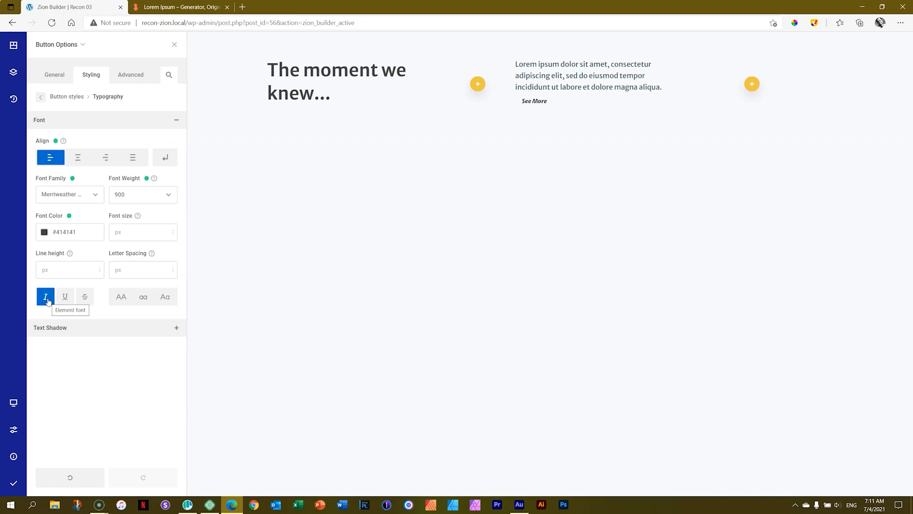
left_click(143, 230)
type("16")
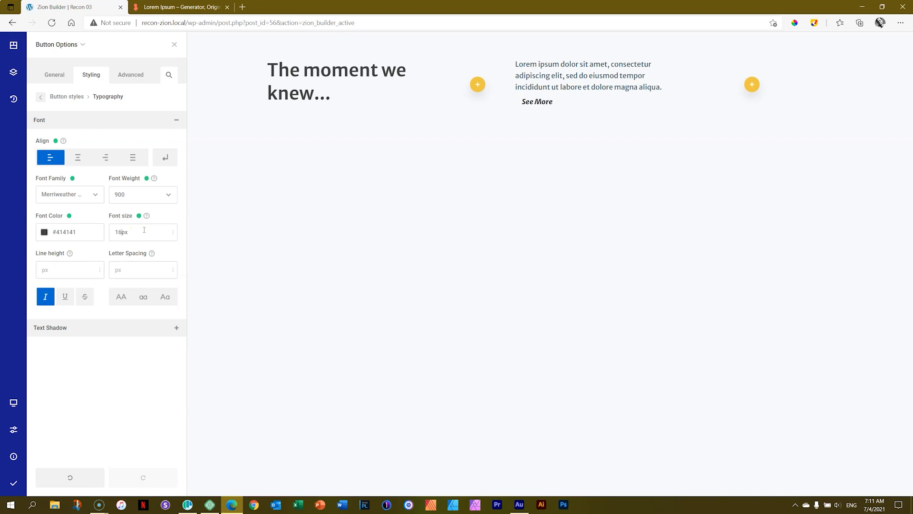
Set the See More button's font size to 14 px.
key("BackSpace")
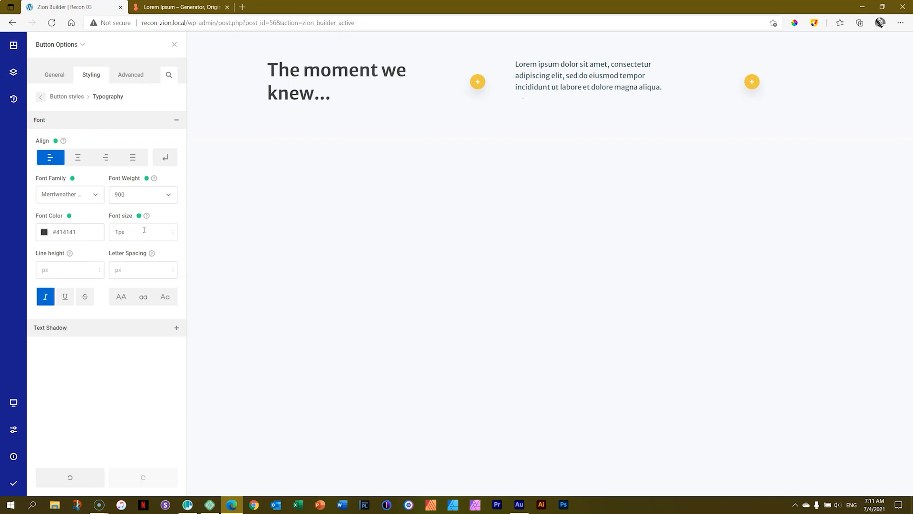
type("4")
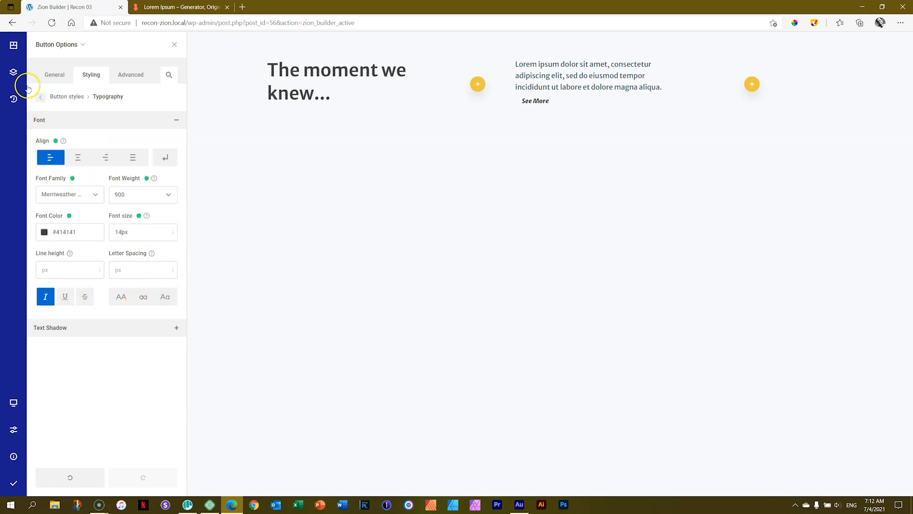
left_click(41, 97)
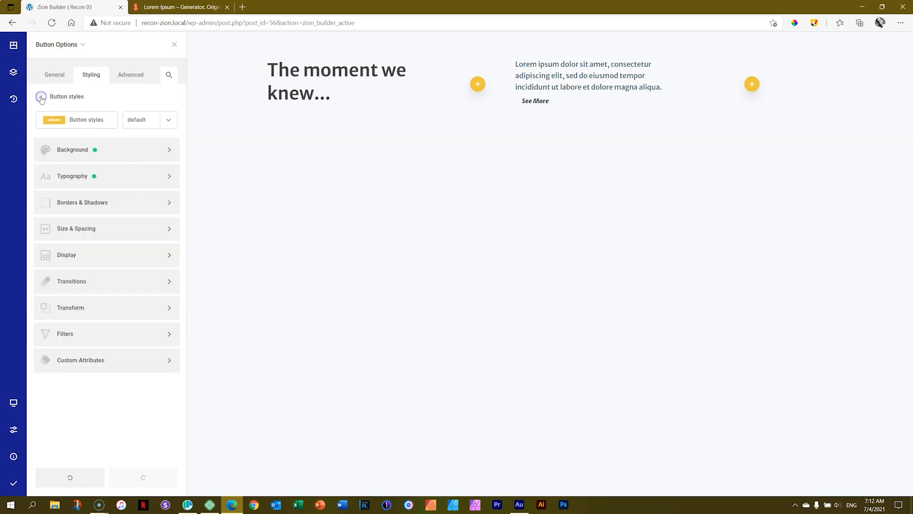
Give the See More button's bottom border the color #414141.
left_click(80, 202)
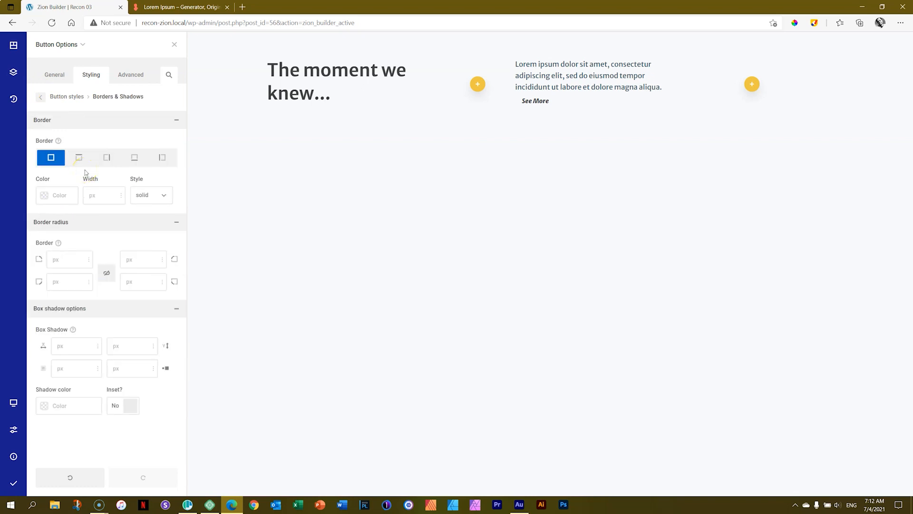
left_click(134, 157)
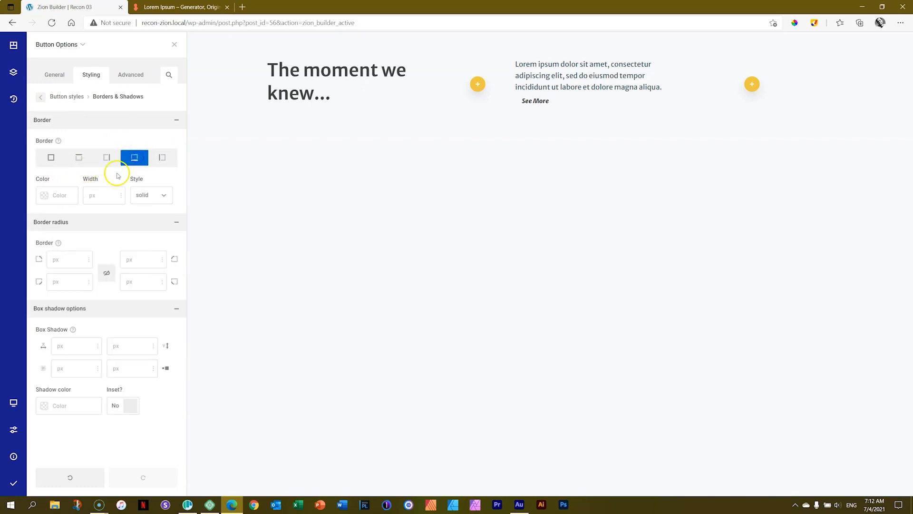
left_click(44, 196)
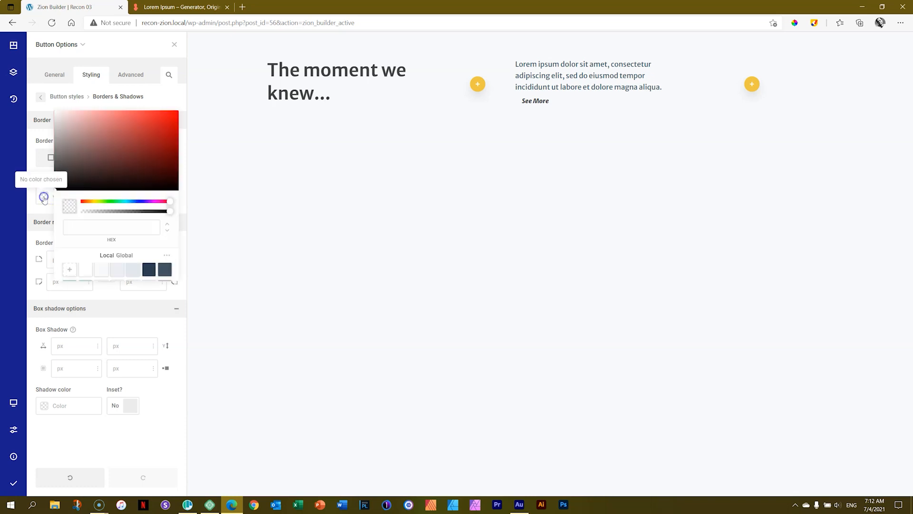
type("414141")
left_click(105, 222)
left_click(29, 173)
Set the width of the See More button's bottom border to 3 px.
left_click(96, 196)
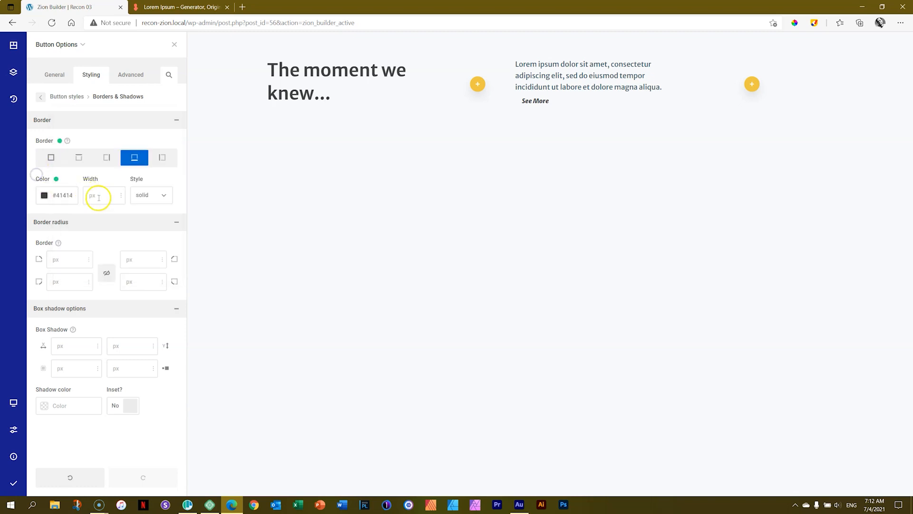
type("4")
left_click(144, 199)
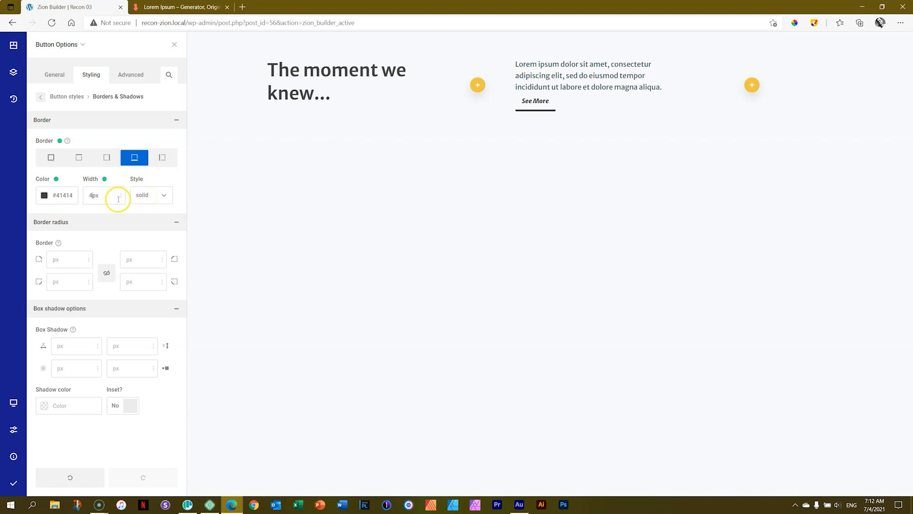
left_click(93, 195)
key("Delete")
type("3")
left_click(40, 97)
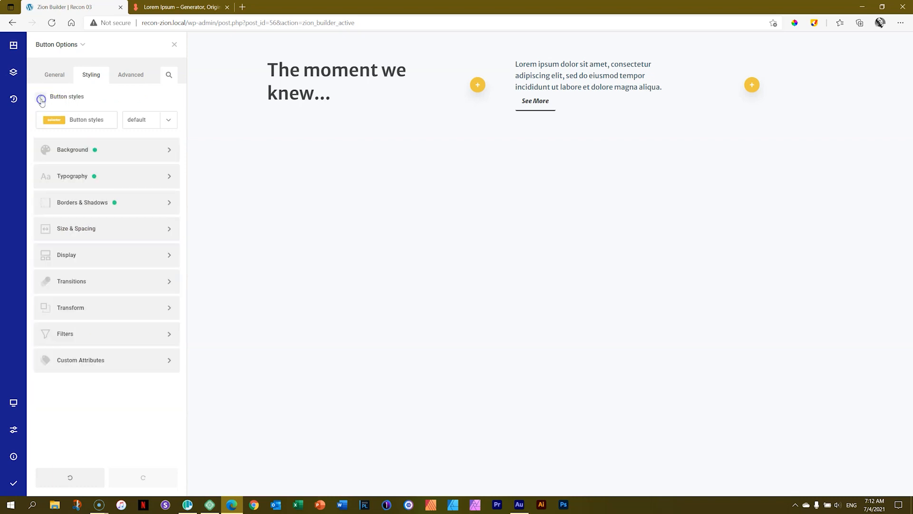
Link the See More button's padding values and set the padding to 0 px on all sides.
left_click(71, 229)
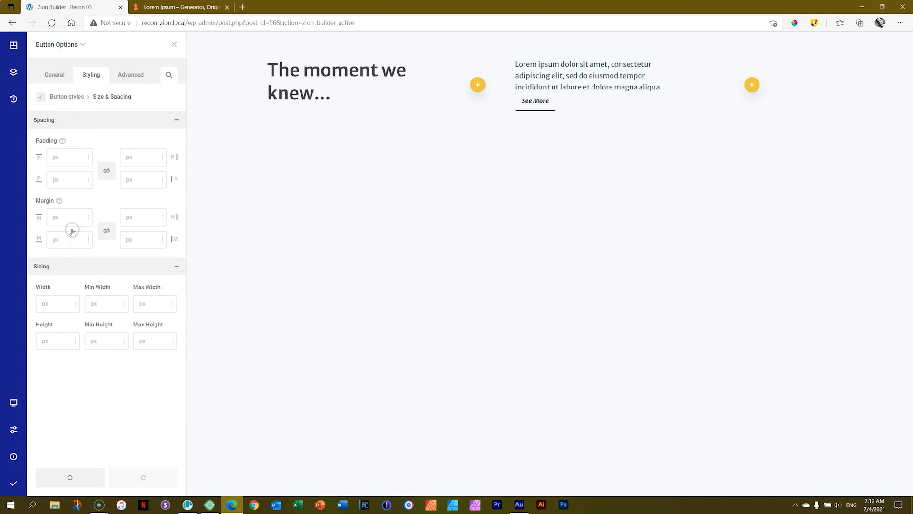
left_click(106, 173)
left_click(71, 160)
type("0")
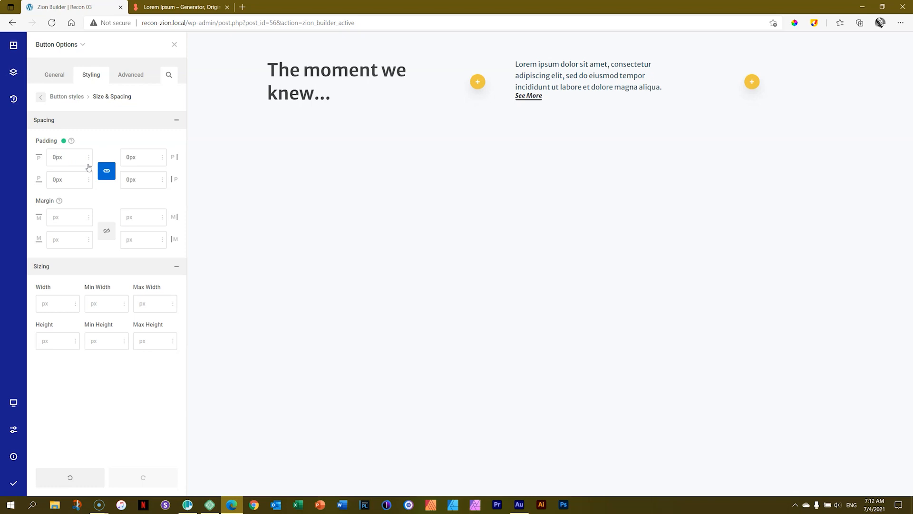
Unlink the See More button's padding values and set only the bottom padding to 3 px.
left_click(106, 171)
left_click(38, 181)
left_click(61, 181)
type("3")
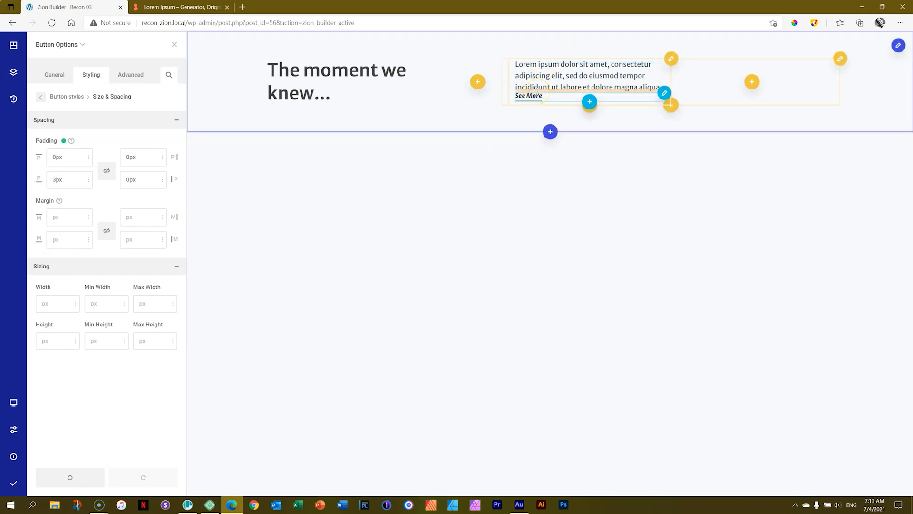
Set the See More button's top margin to 25 px.
left_click(62, 218)
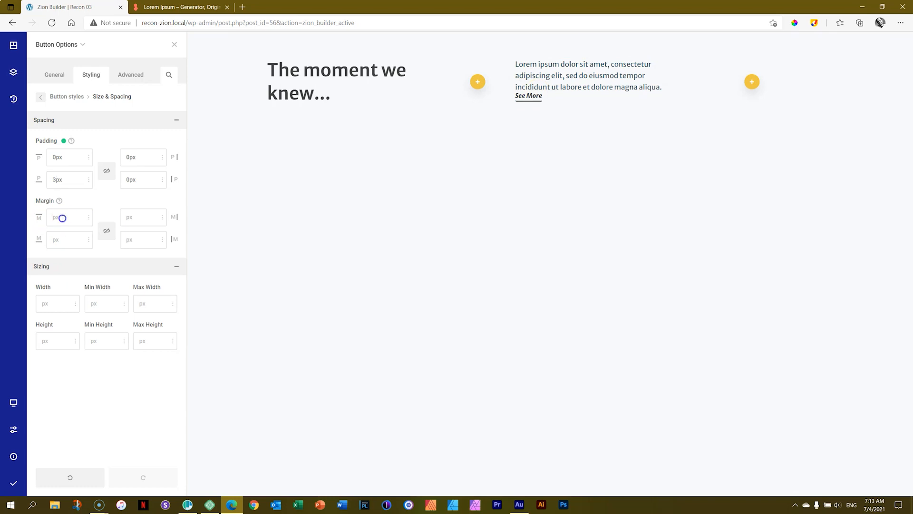
left_click_drag(62, 217, 69, 208)
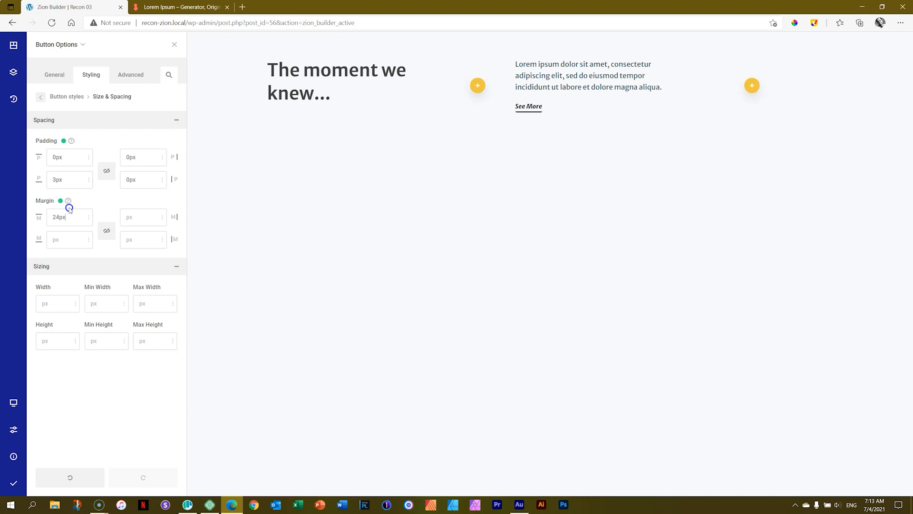
left_click_drag(70, 208, 71, 209)
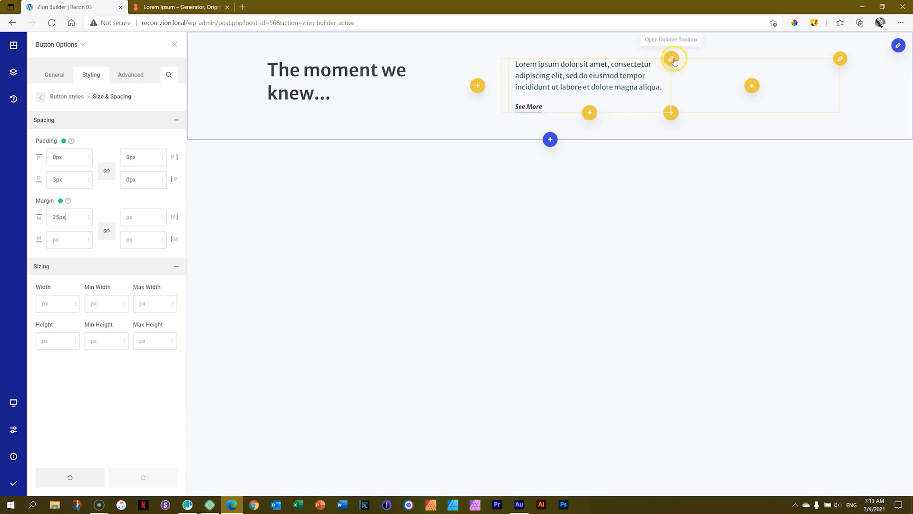
Duplicate the nested column holding the lorem ipsum text and See More button, and open the copied button's options.
left_click(671, 59)
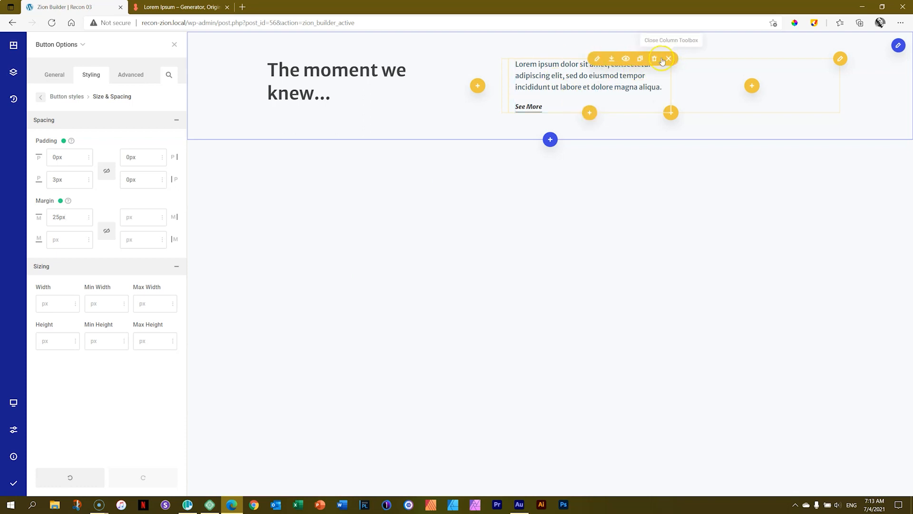
left_click(642, 59)
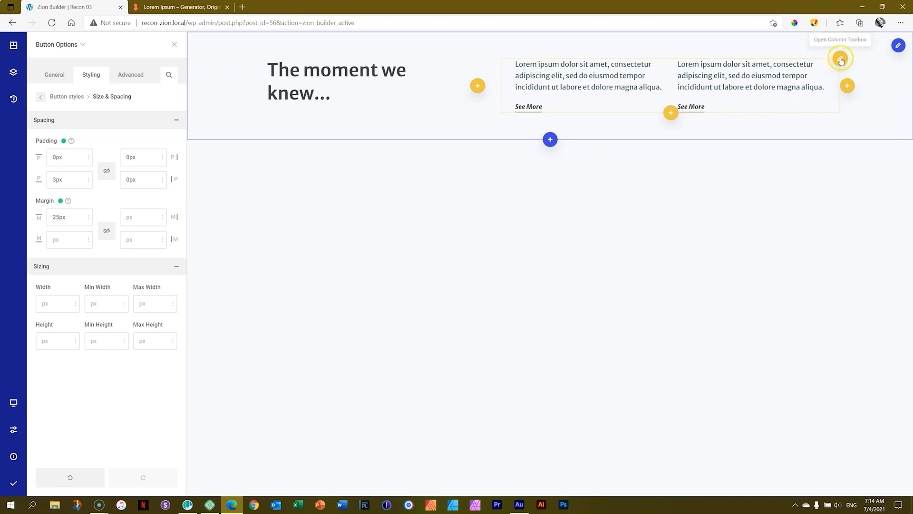
left_click(787, 101)
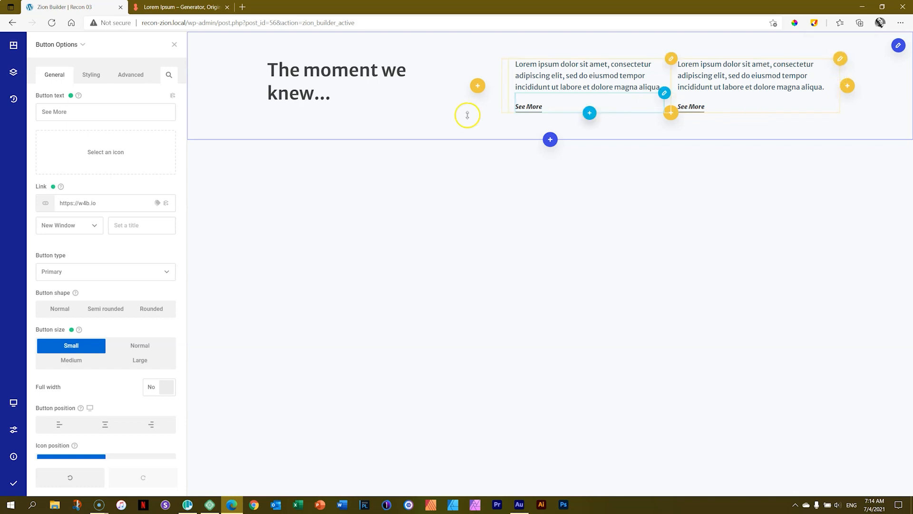
Delete the empty third column nested in the section's last column, using the page's element tree.
left_click(14, 47)
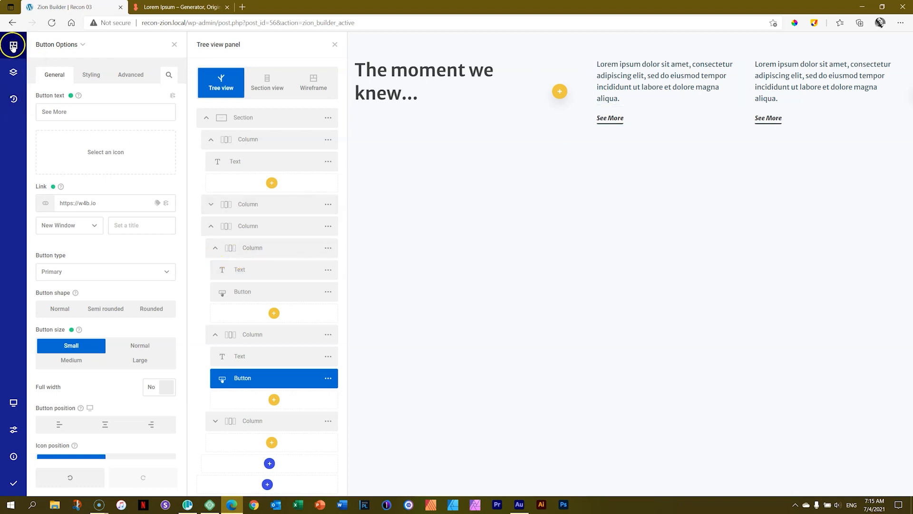
left_click(206, 118)
left_click(206, 117)
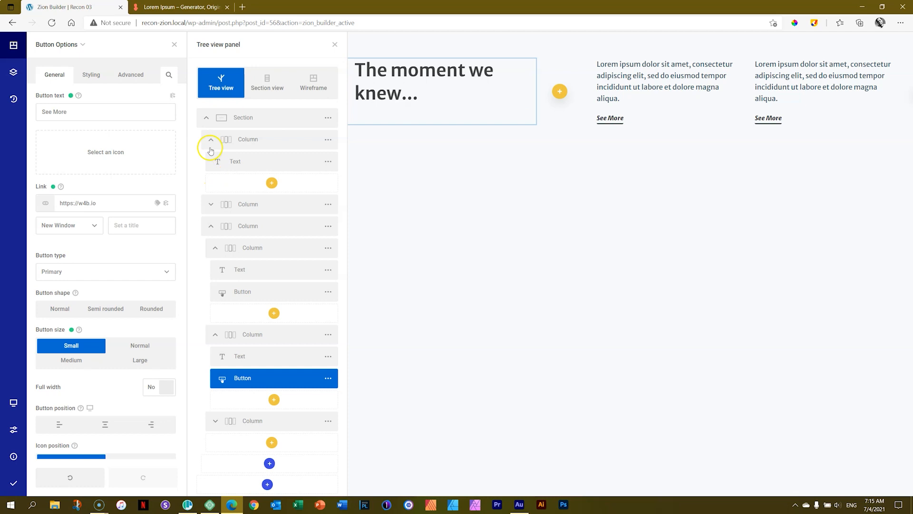
left_click(210, 140)
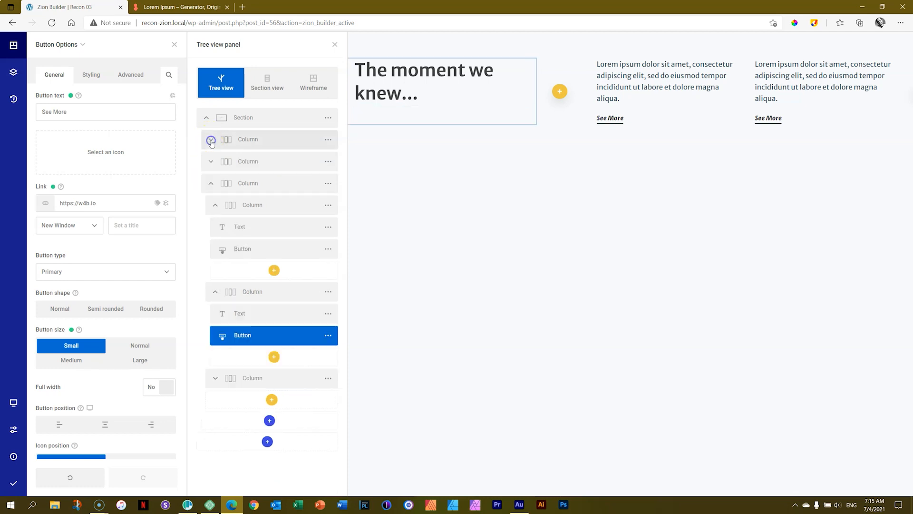
left_click(210, 184)
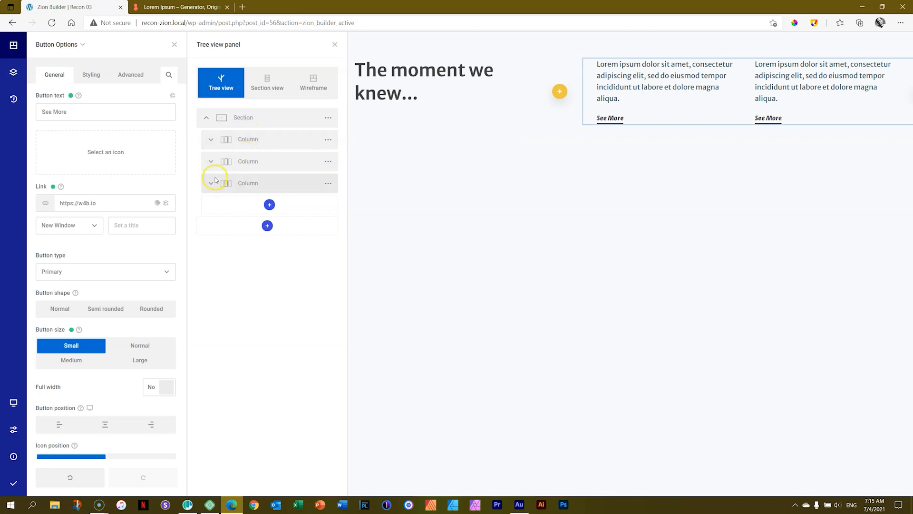
left_click(211, 184)
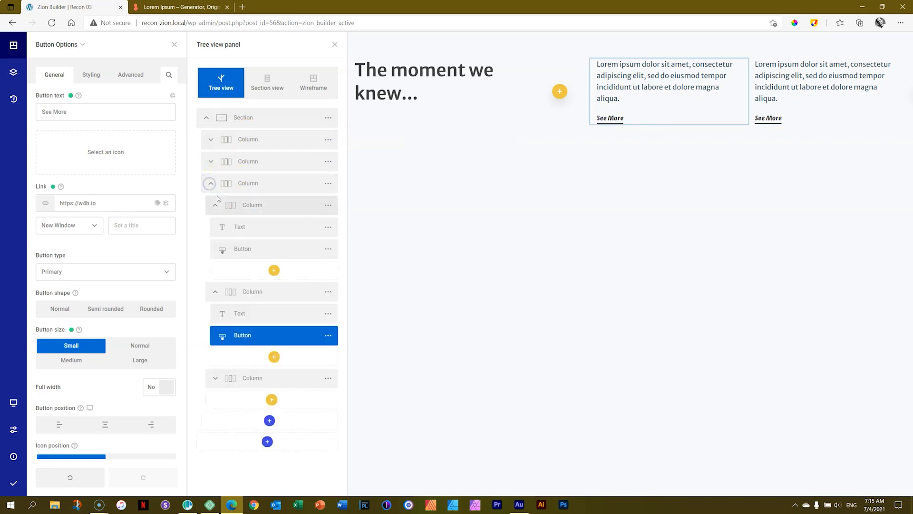
left_click(215, 205)
left_click(215, 226)
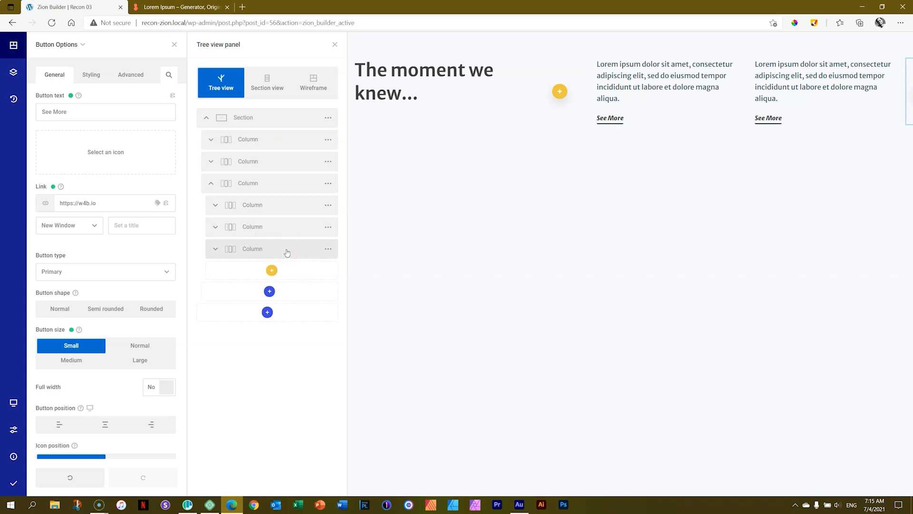
left_click(328, 249)
left_click(378, 328)
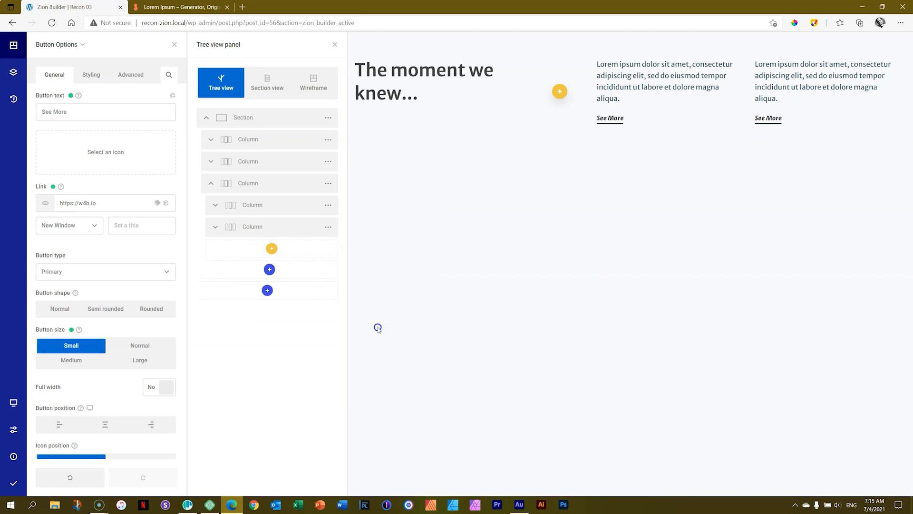
left_click(336, 44)
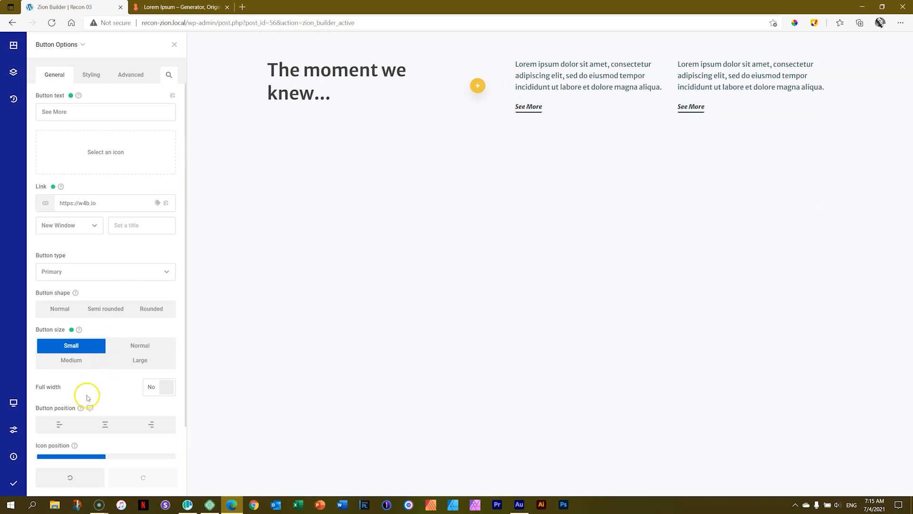
Save and publish the page, view its front-end preview, and return to the editor.
left_click(17, 484)
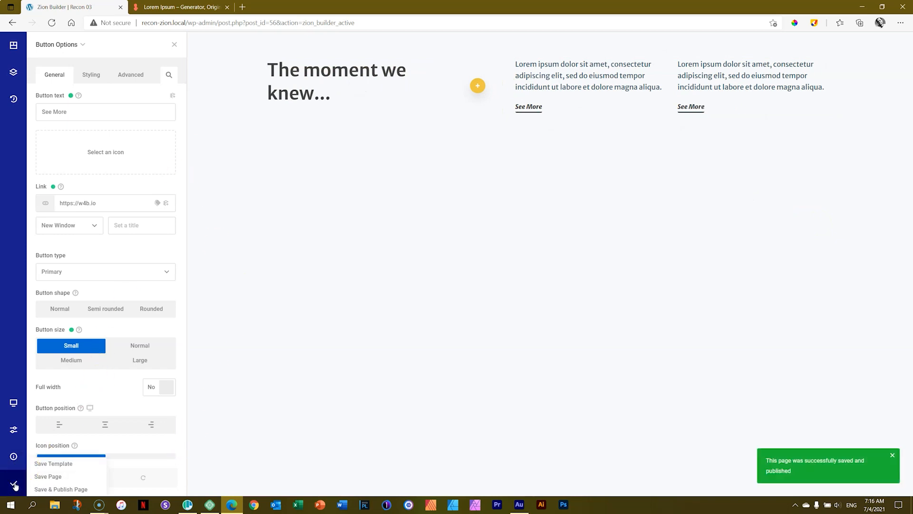
mouse_move(14, 458)
left_click(46, 466)
left_click(46, 466)
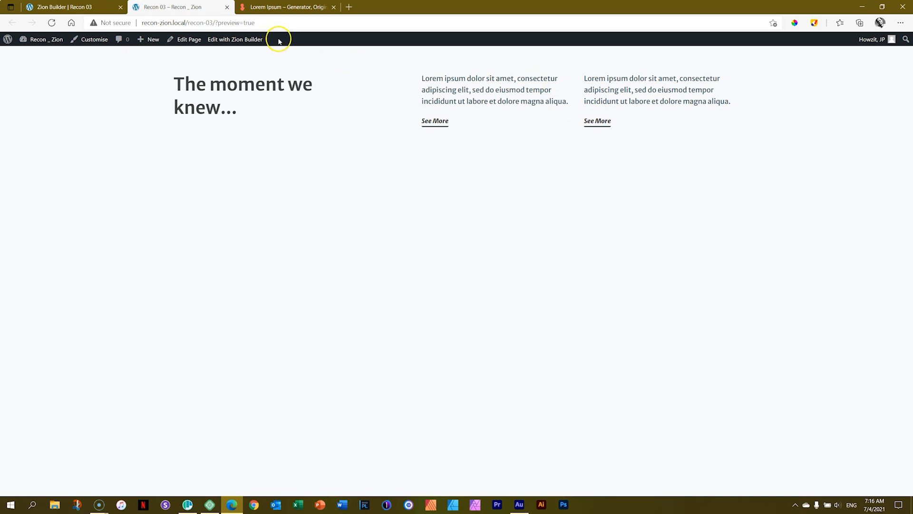
left_click(193, 42)
left_click(105, 9)
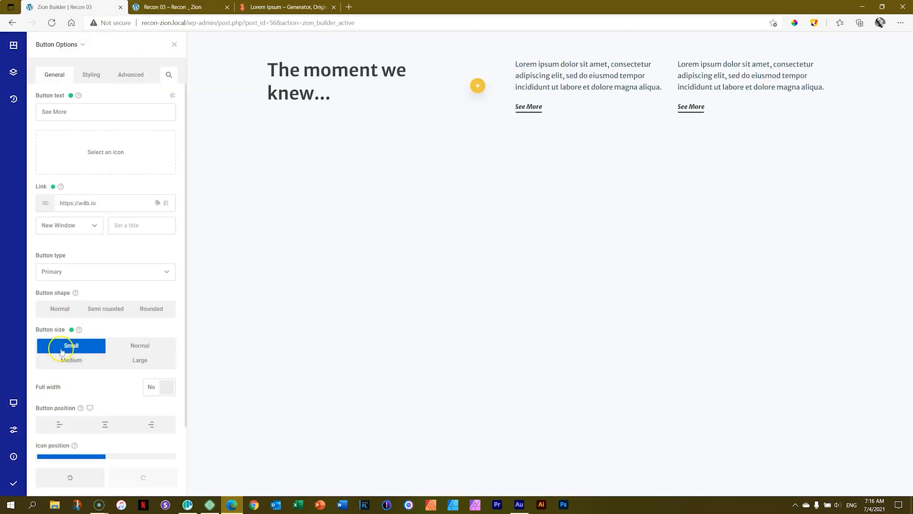
Check the section's layout at laptop, tablet and mobile sizes, and return to the desktop view.
left_click(12, 405)
left_click(41, 413)
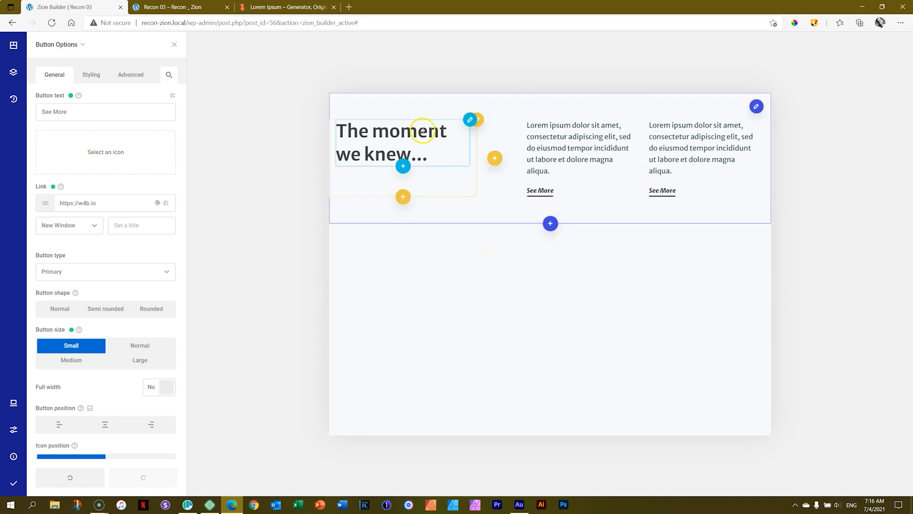
left_click(734, 209)
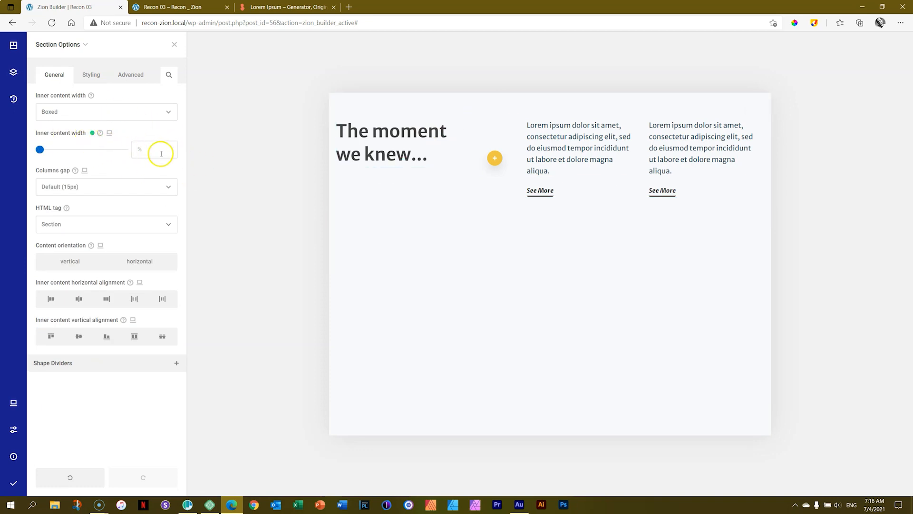
mouse_move(12, 405)
left_click(53, 430)
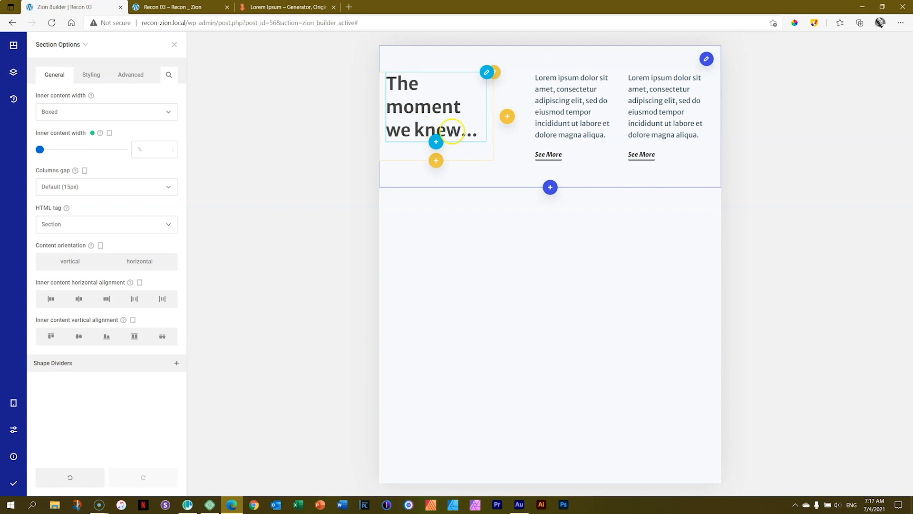
left_click(14, 403)
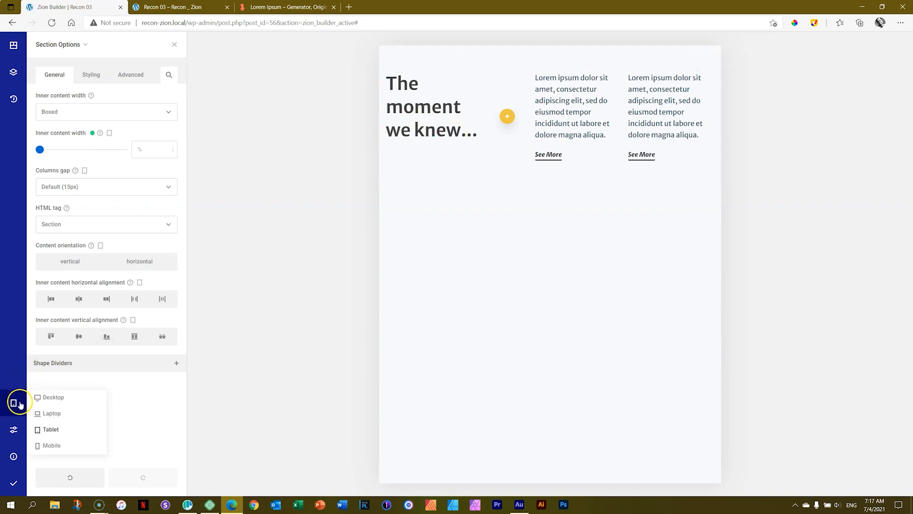
left_click(49, 445)
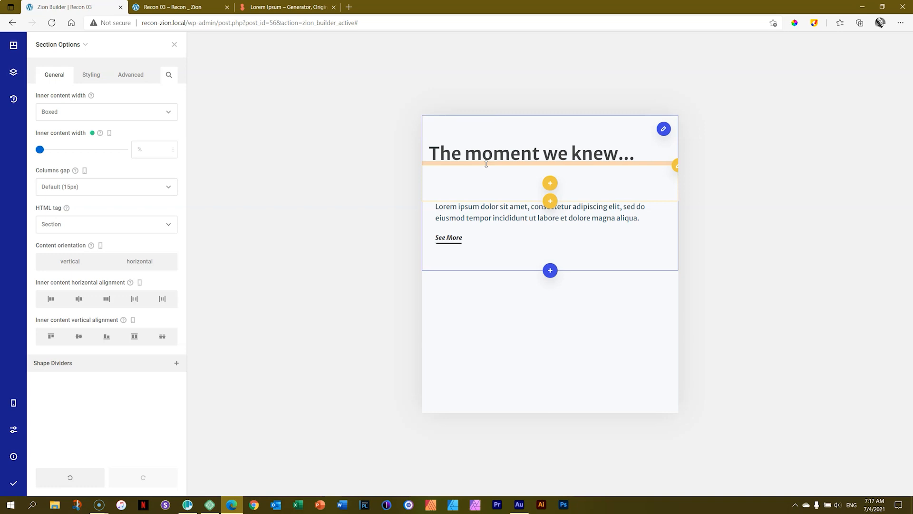
left_click(14, 403)
left_click(47, 403)
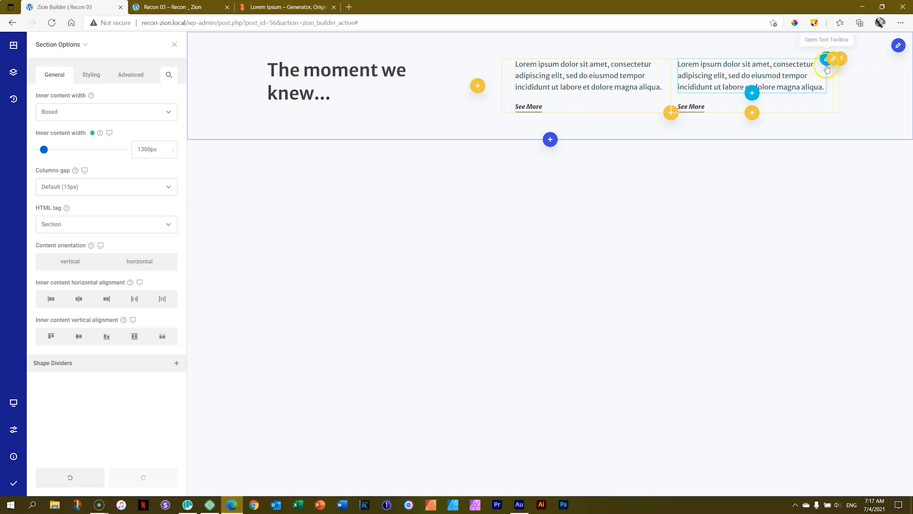
Open the options of the section's outer last column and check its layout at laptop and tablet sizes.
left_click(840, 58)
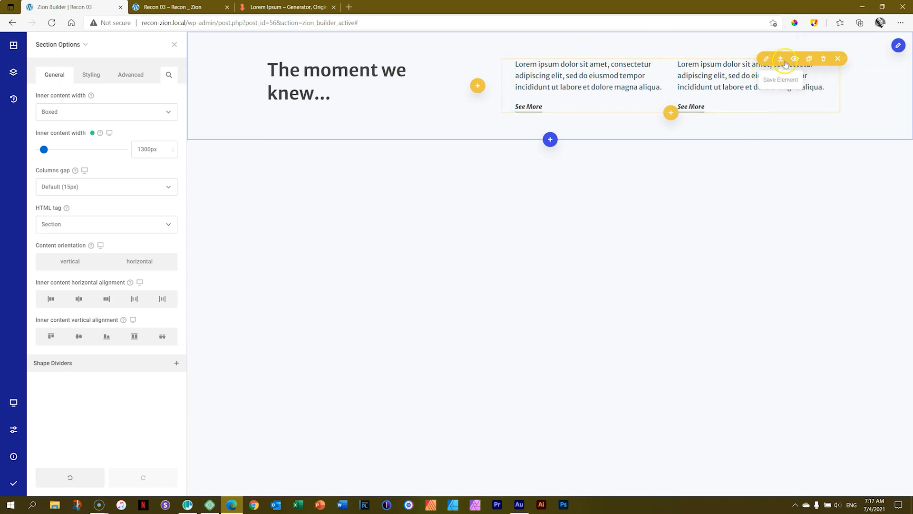
left_click(766, 59)
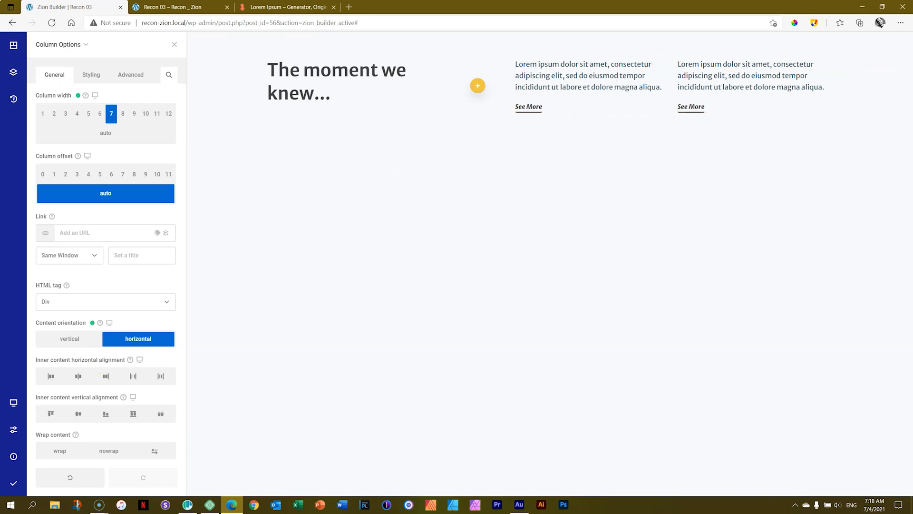
left_click(13, 403)
left_click(45, 411)
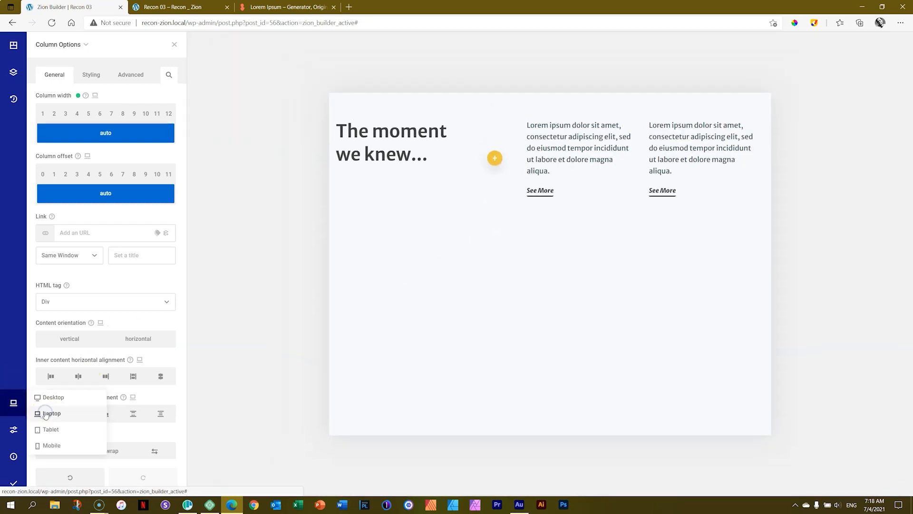
left_click(14, 402)
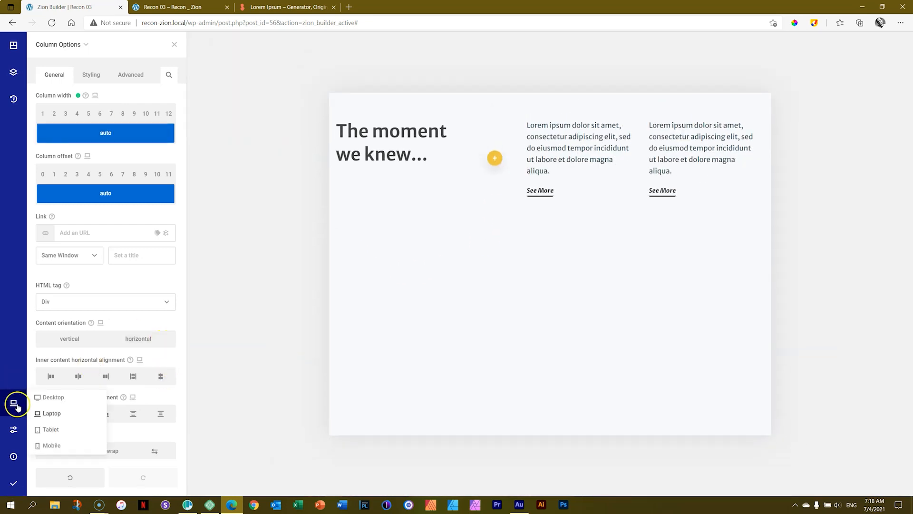
left_click(45, 430)
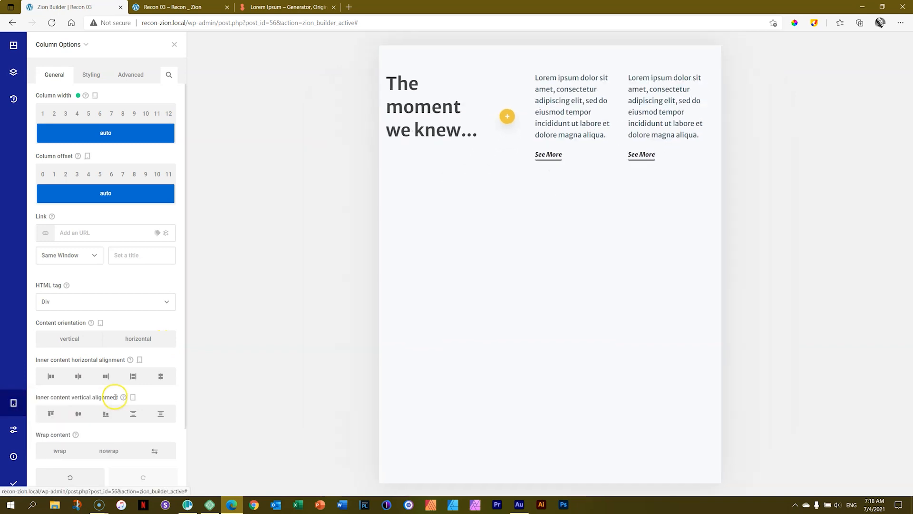
Set the outer last column's content orientation to vertical for the mobile size.
left_click(46, 449)
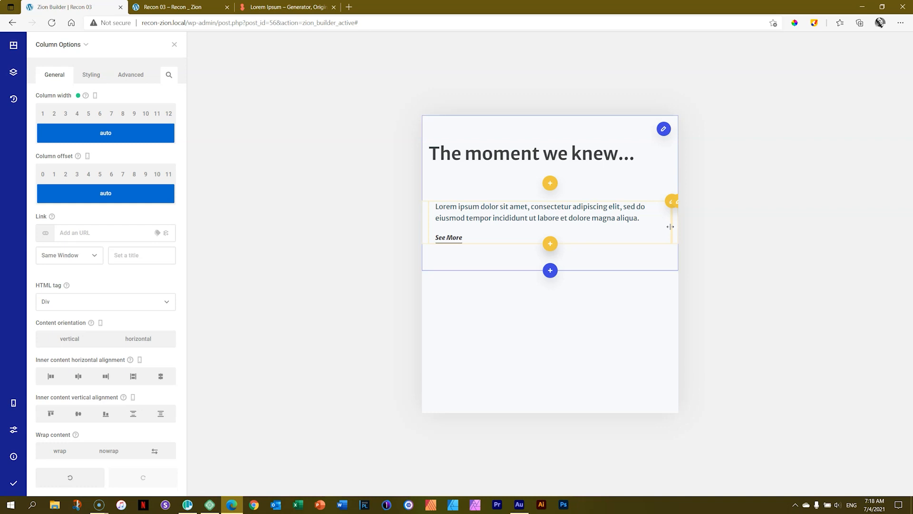
left_click(664, 230)
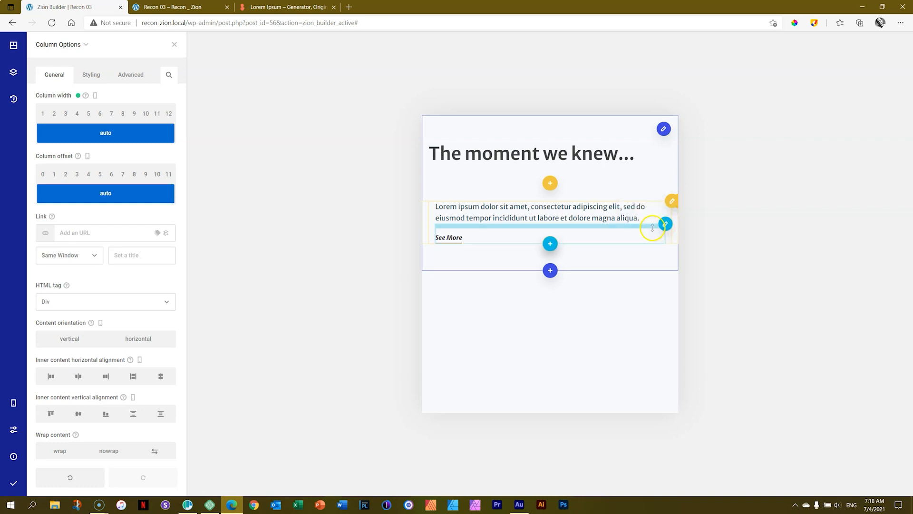
left_click_drag(650, 222, 644, 228)
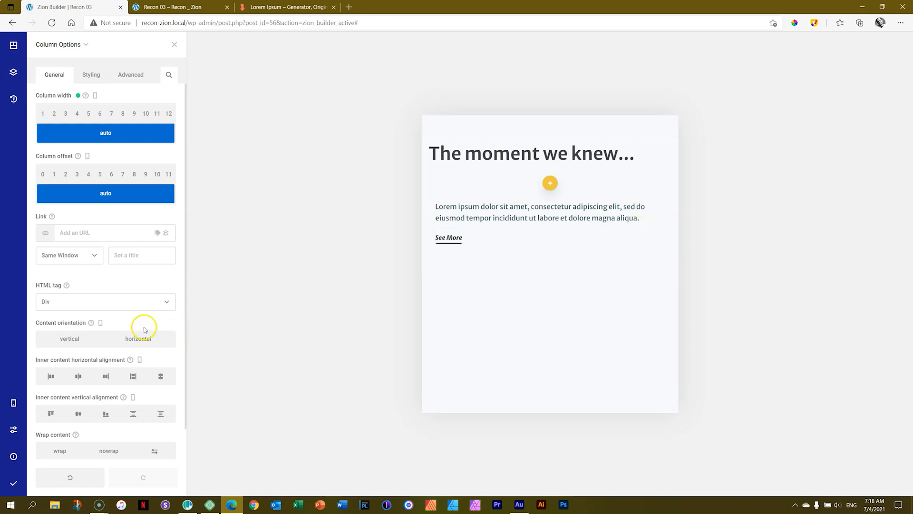
left_click(83, 340)
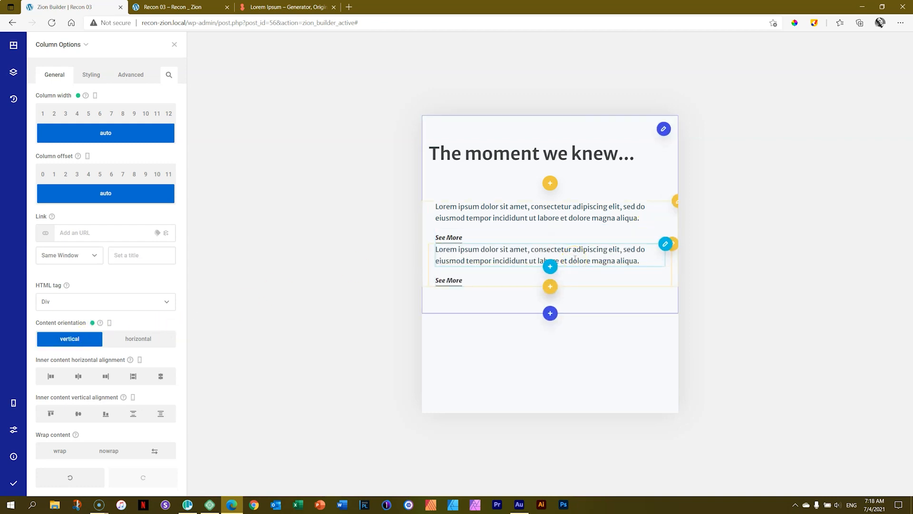
Set the outer last column's left padding to 0 at the mobile size.
left_click(550, 183)
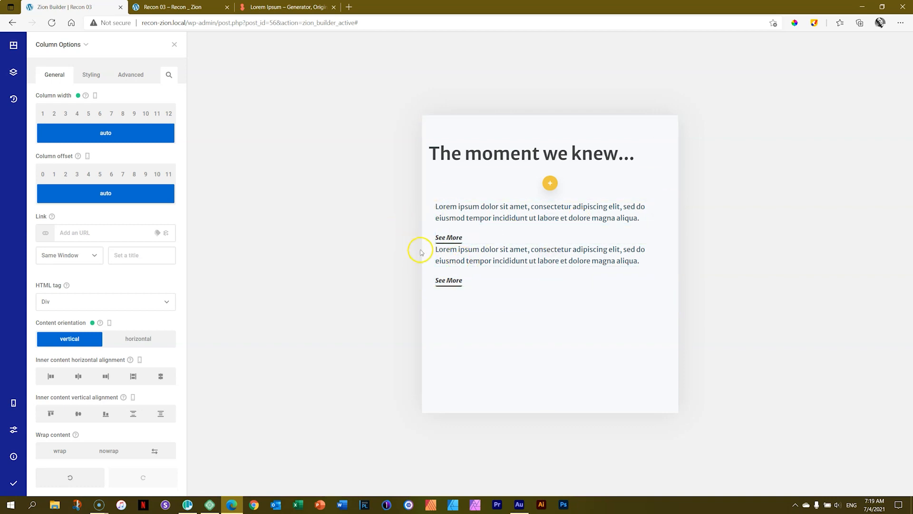
left_click(88, 75)
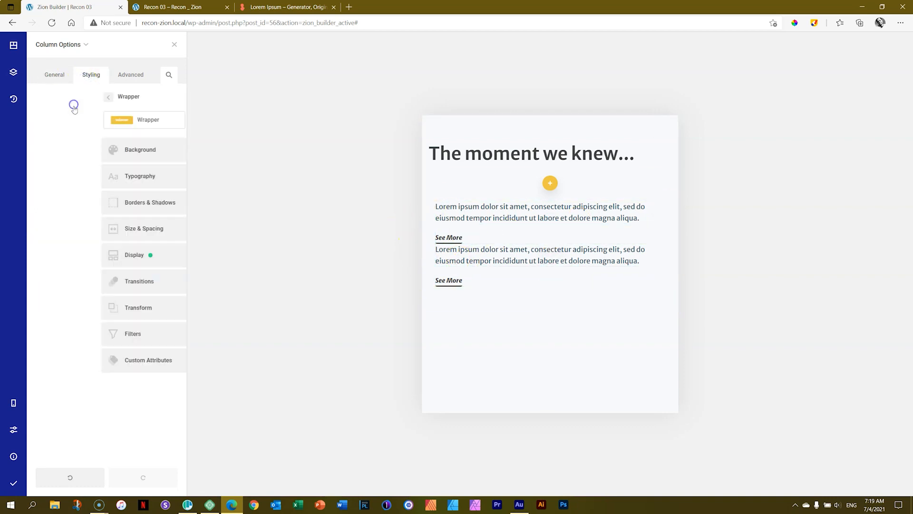
left_click(75, 229)
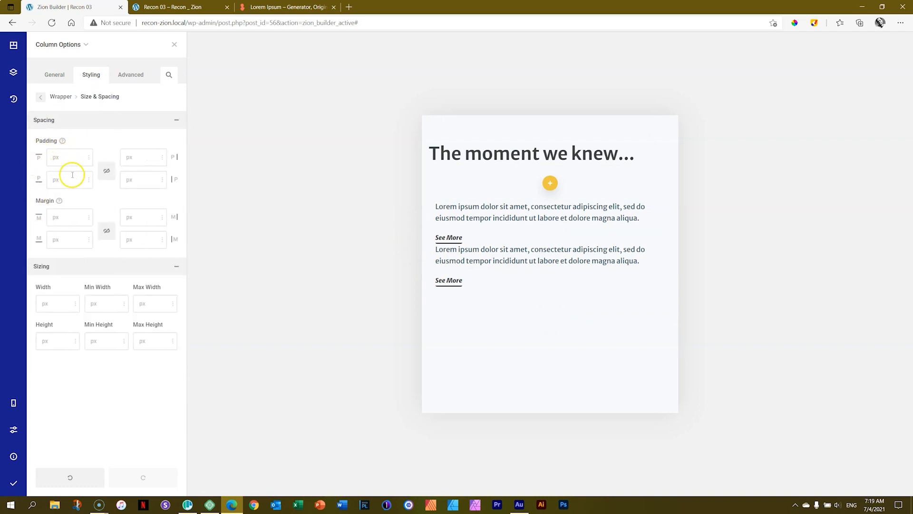
left_click(132, 177)
type("0")
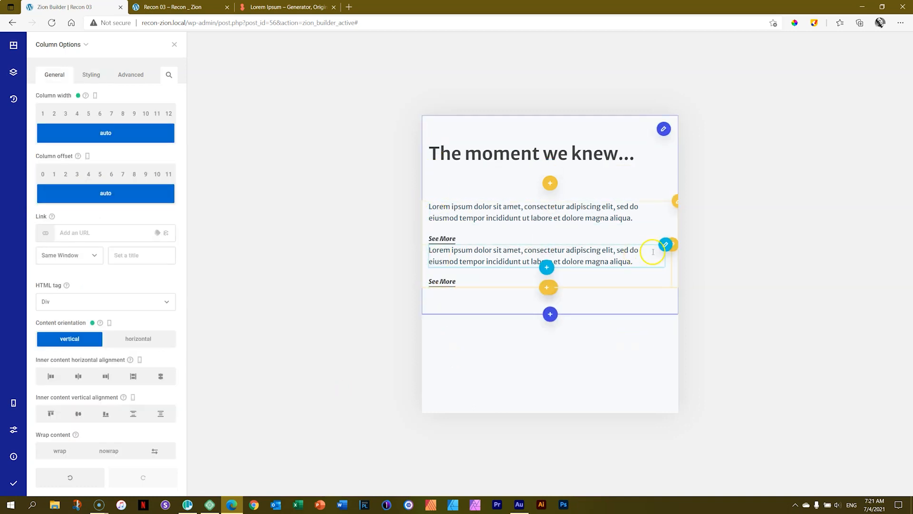
Add about 35 px of top spacing to the second nested text column in mobile view, and save and publish the page.
left_click_drag(653, 251, 575, 245)
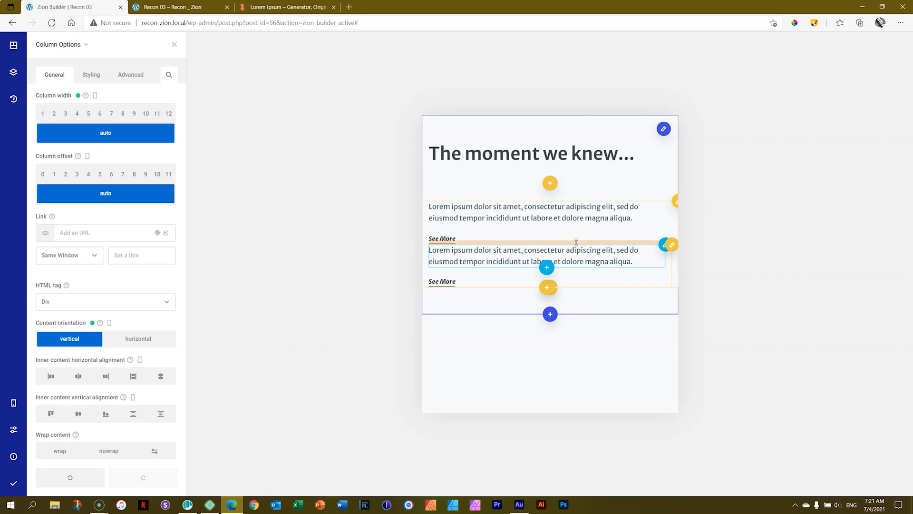
left_click_drag(575, 243, 576, 259)
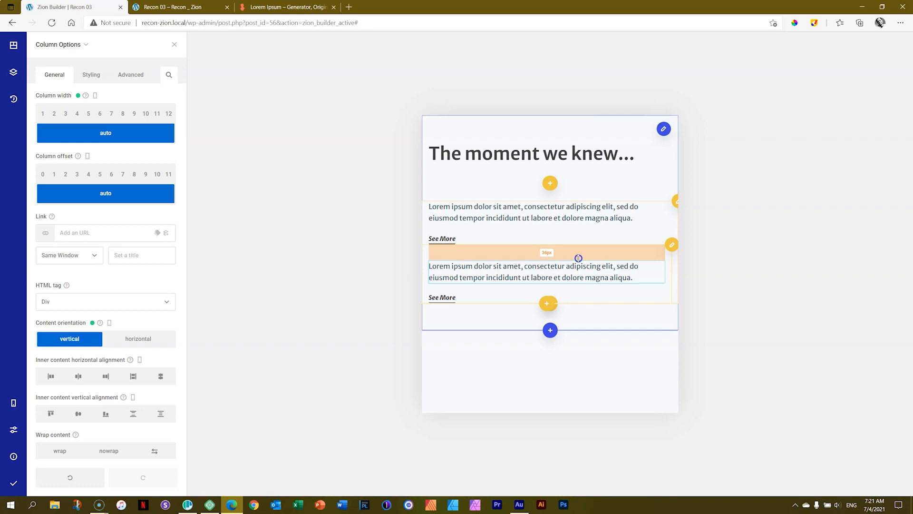
left_click_drag(578, 258, 579, 259)
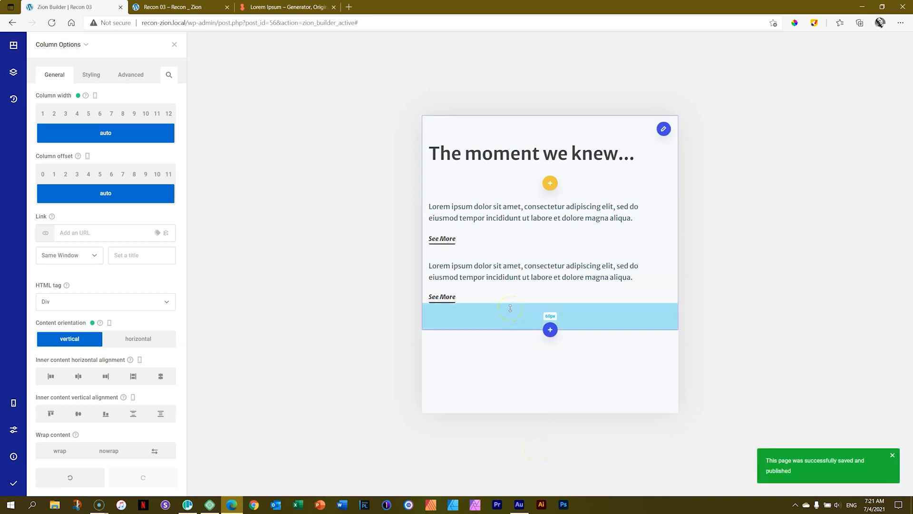
mouse_move(11, 484)
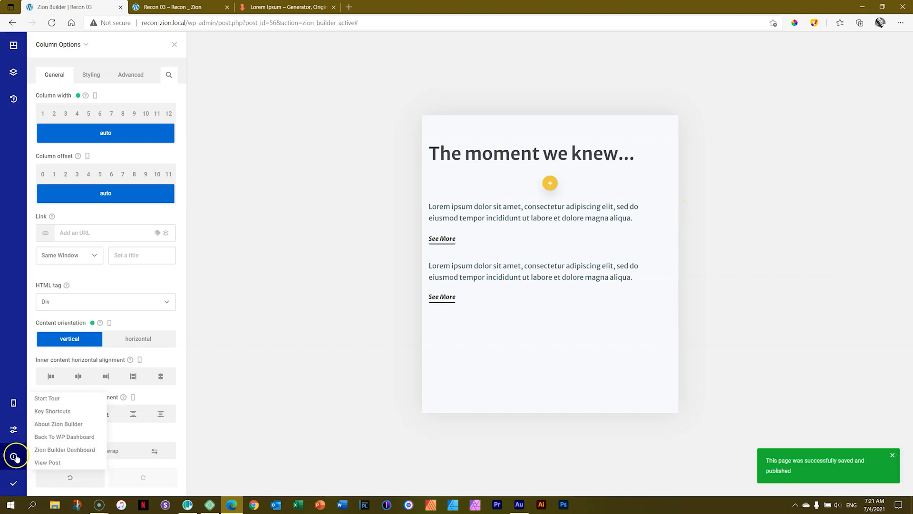
Open the page's front-end preview and load its address, recon-zion.local/recon-03/, in Polypane.
left_click(39, 460)
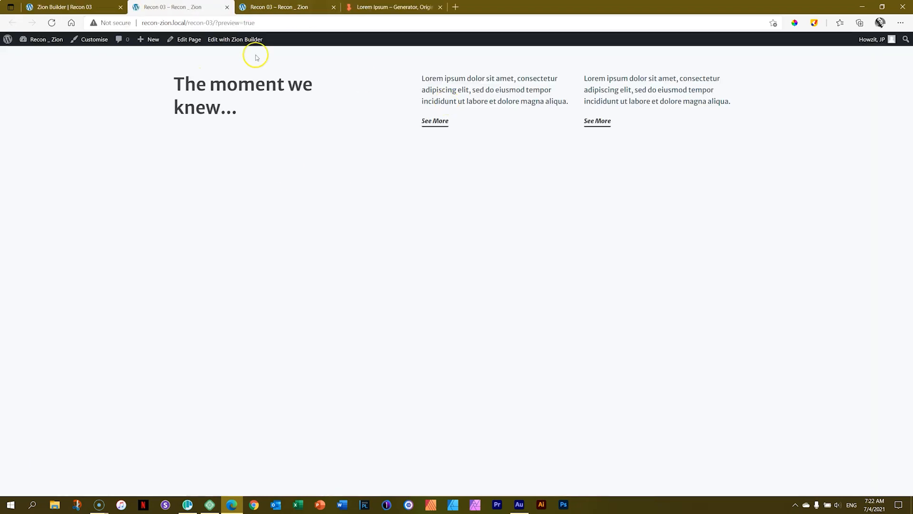
left_click_drag(215, 22, 103, 22)
key("ctrl+c")
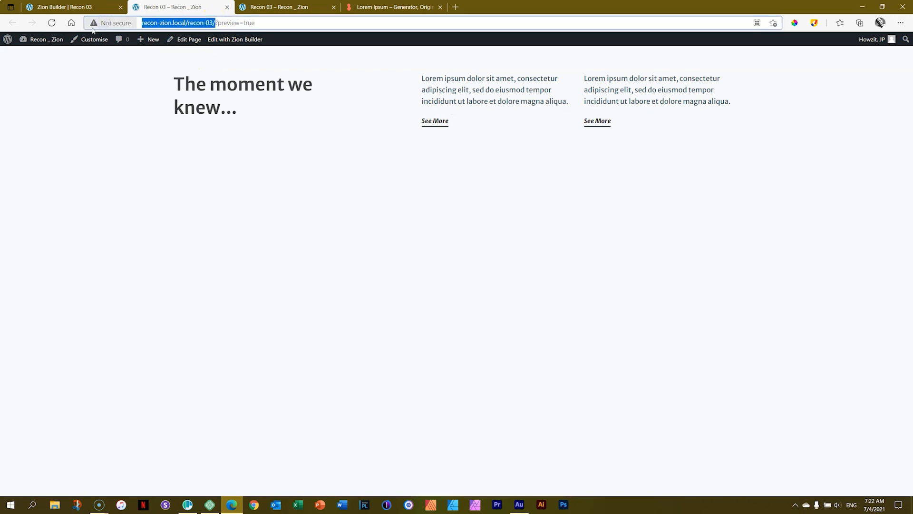
left_click(187, 504)
left_click(512, 44)
left_click(206, 38)
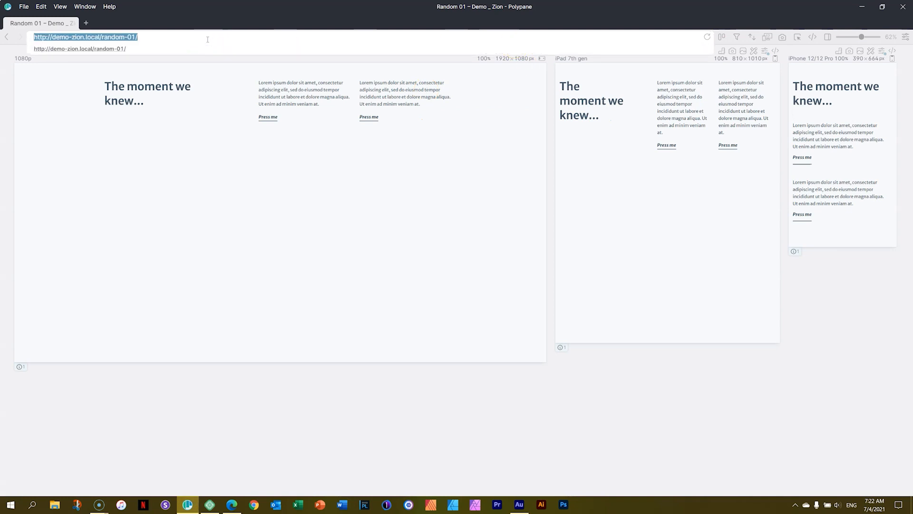
key("ctrl+v")
key("Return")
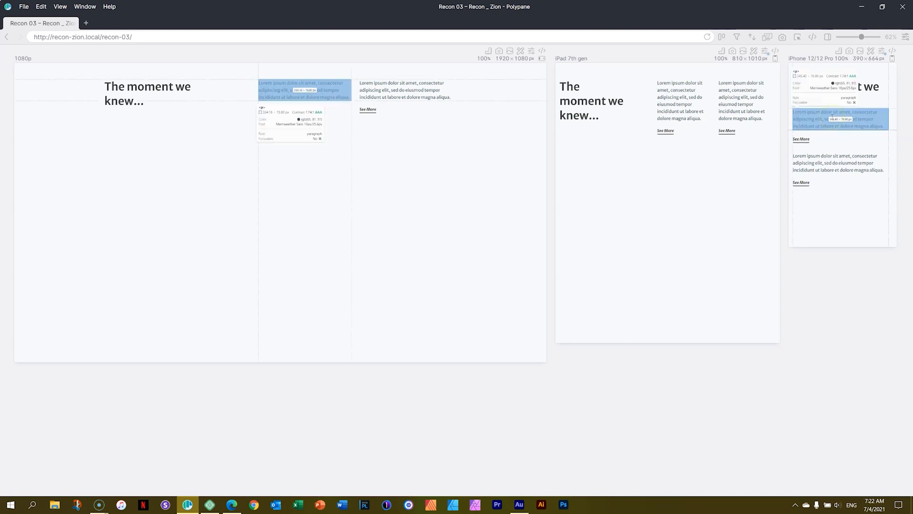
Return to the page editor, add top spacing above the first nested text column in mobile view, and save and publish the page.
key("alt+Tab")
left_click(102, 8)
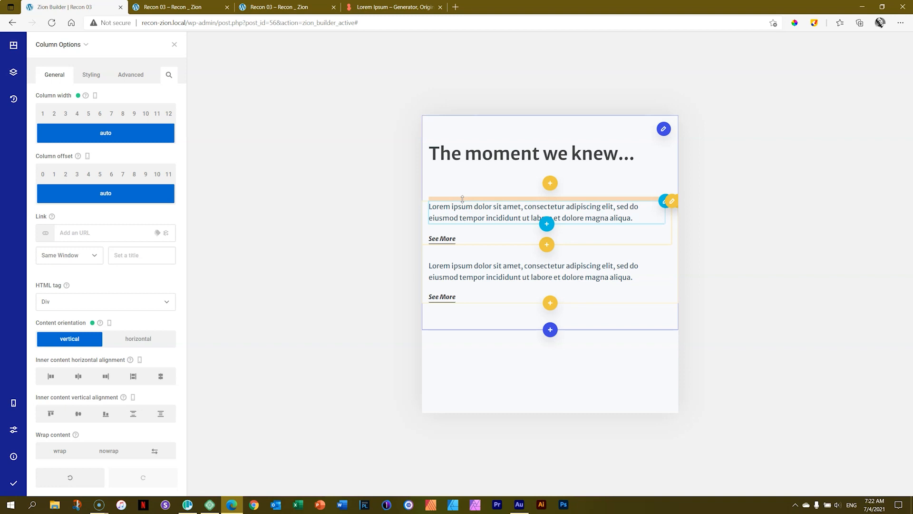
left_click_drag(462, 199, 461, 216)
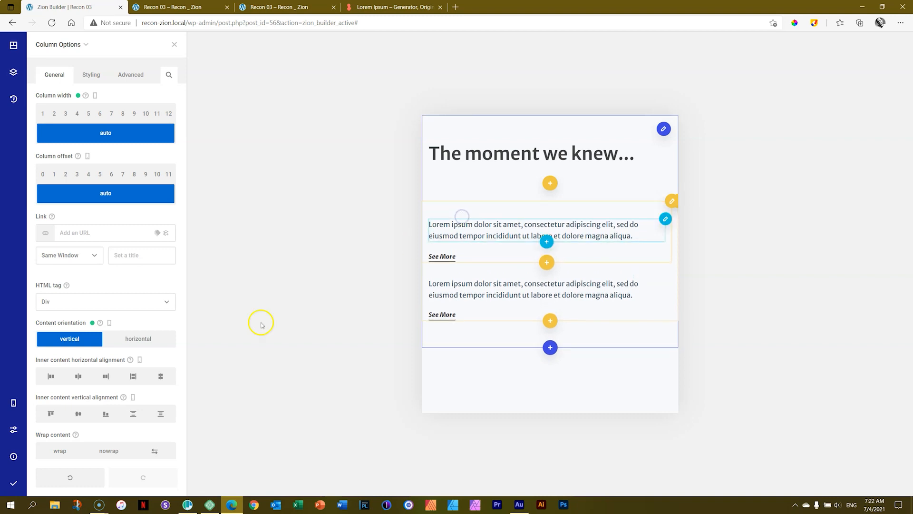
left_click(11, 483)
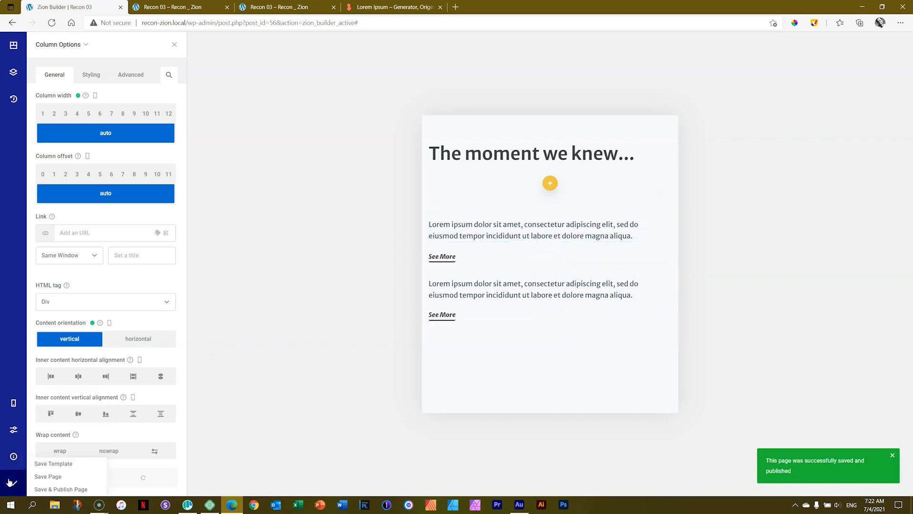
Switch to Polypane and reload the Recon 03 page to check the spacing below the heading on the iPhone pane.
key("alt+Tab")
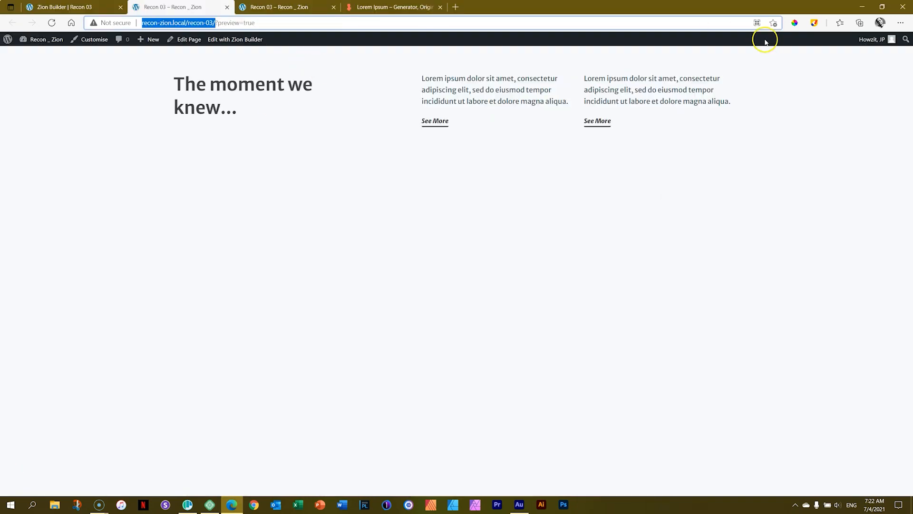
key("alt+Tab")
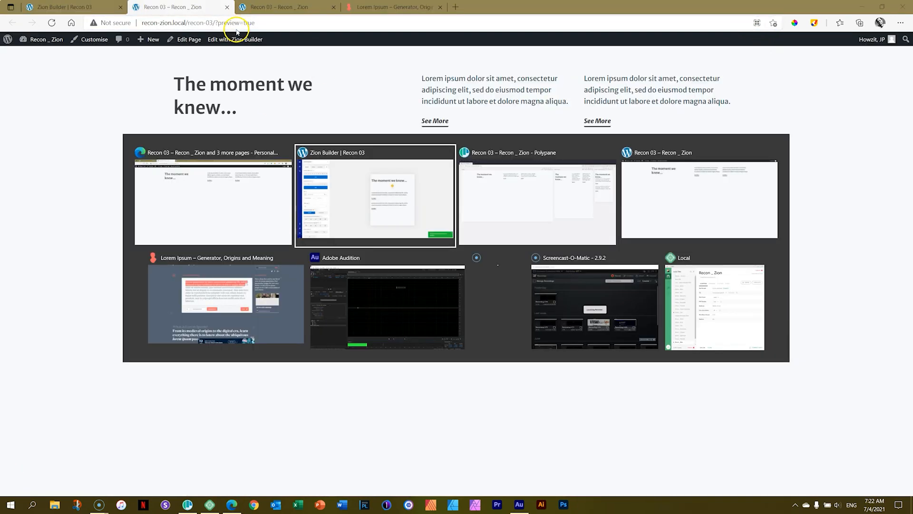
key("alt+Tab")
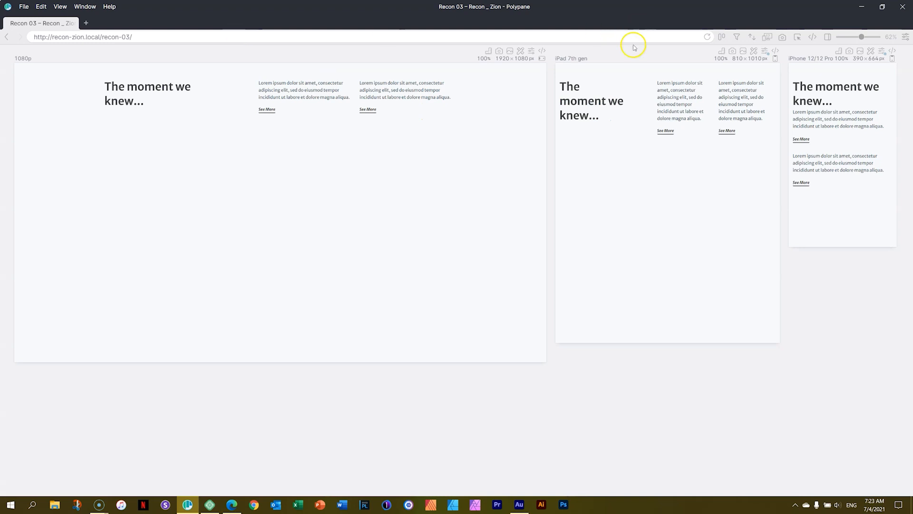
left_click(707, 37)
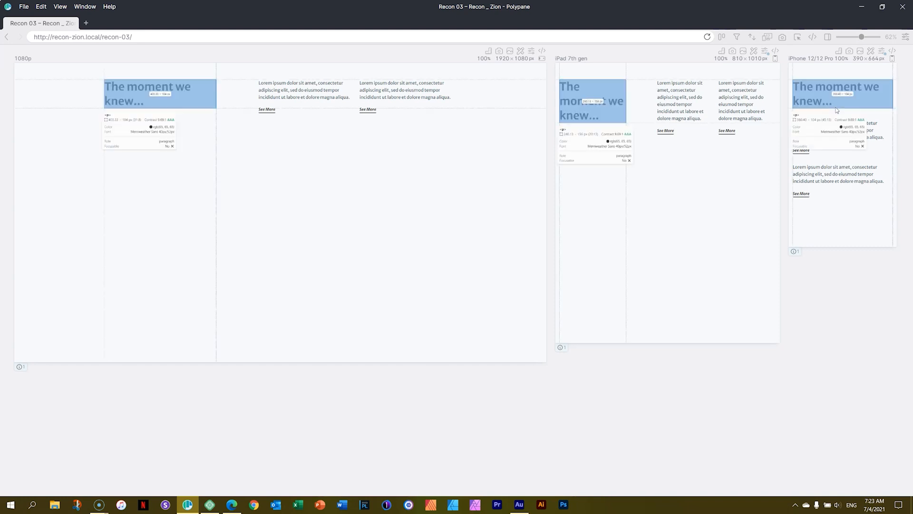
Return to the browser and close both Recon 03 preview tabs and the Lorem Ipsum tab.
key("alt+Tab")
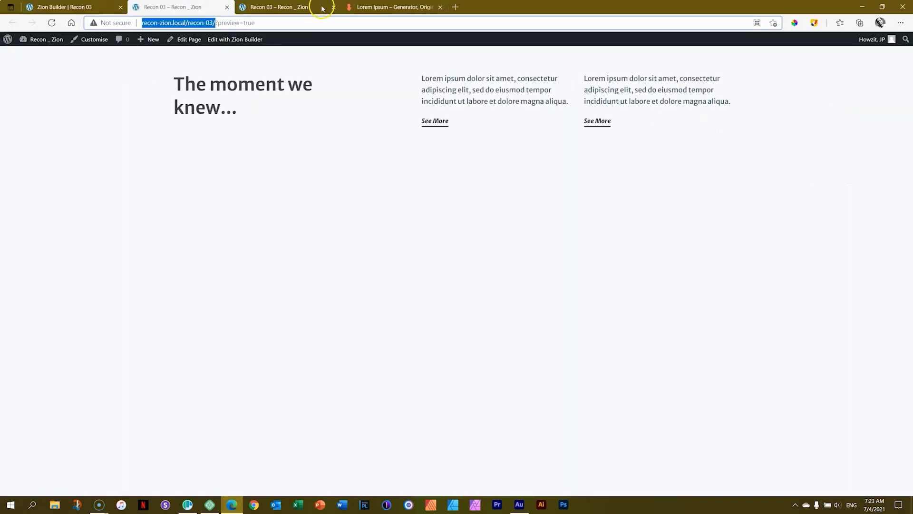
left_click(227, 8)
left_click(230, 8)
left_click(229, 8)
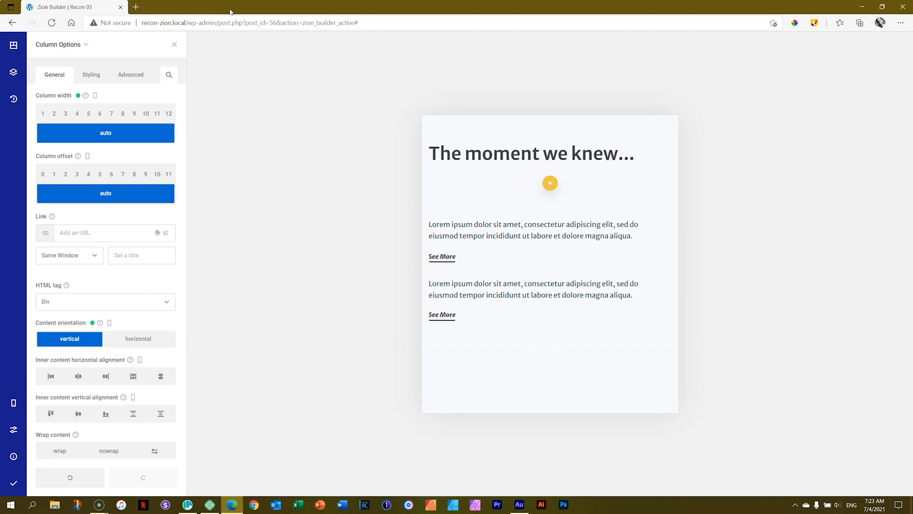
Open the Zion Builder dashboard's font options and add the Google font Lora.
mouse_move(14, 452)
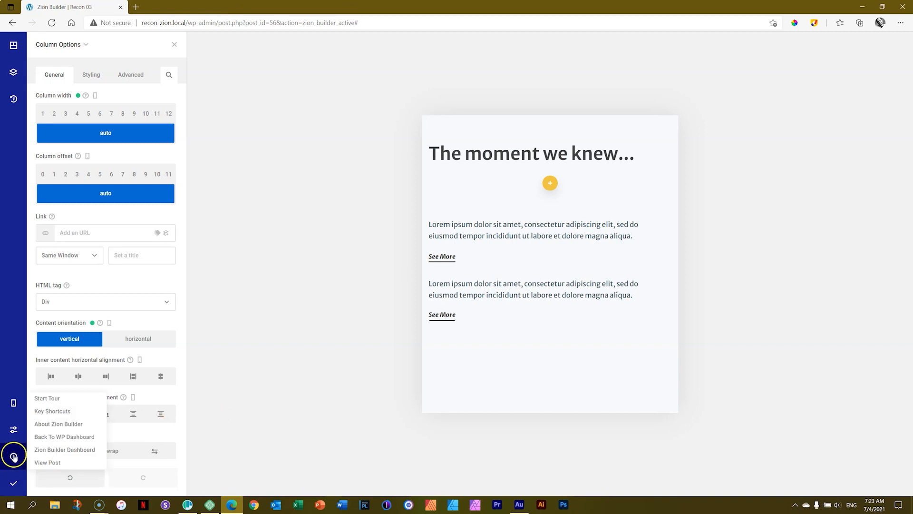
left_click(46, 451)
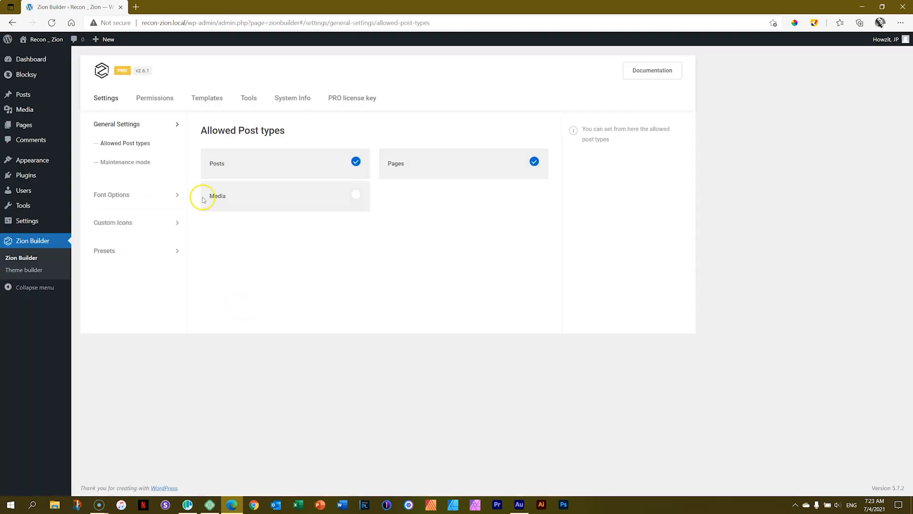
left_click(114, 194)
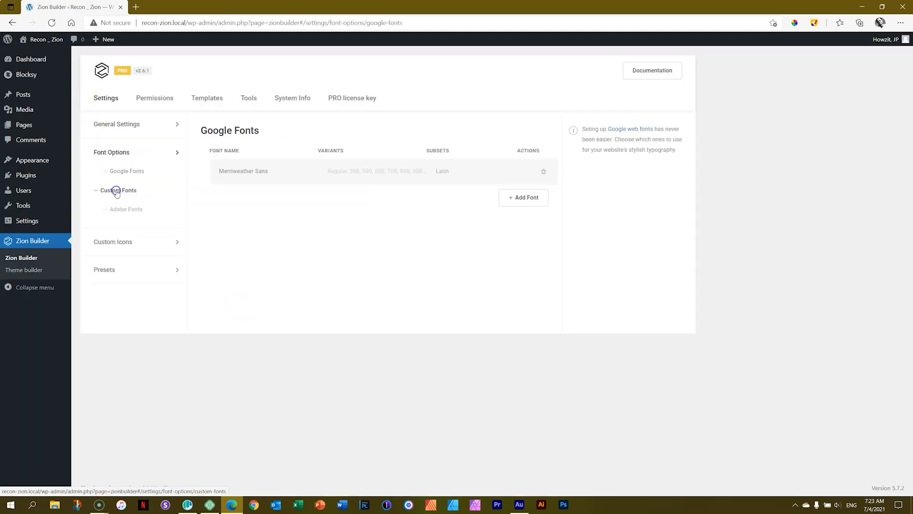
left_click(528, 197)
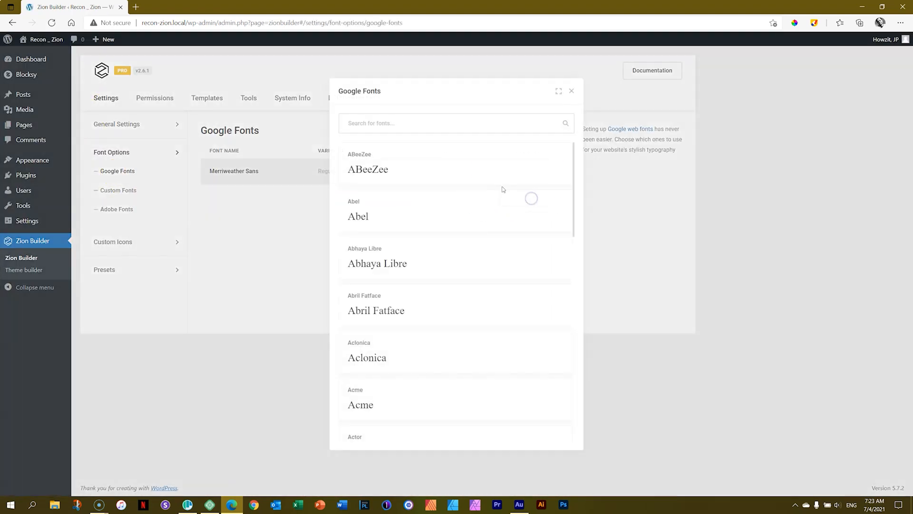
left_click(402, 118)
type("lora")
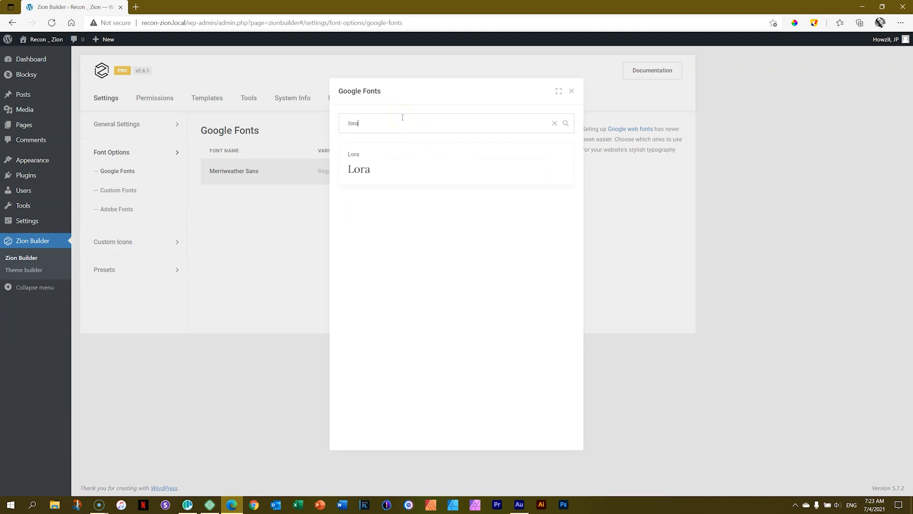
left_click(558, 159)
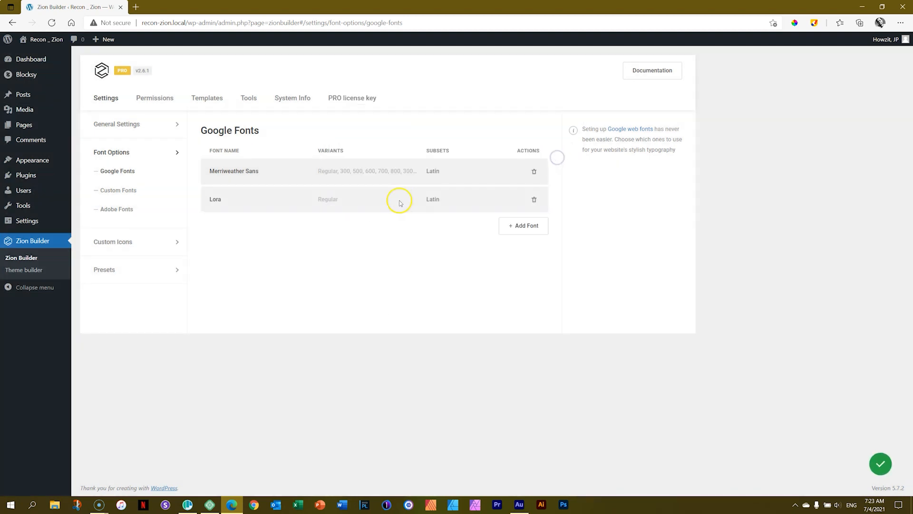
Enable the 500, 600, 700, Italic, 500 Italic, 600 Italic and 700 Italic variants for the Lora font.
left_click(323, 202)
left_click(331, 178)
left_click(331, 196)
left_click(331, 214)
left_click(331, 231)
left_click(330, 249)
scroll(330, 242, "down", 1)
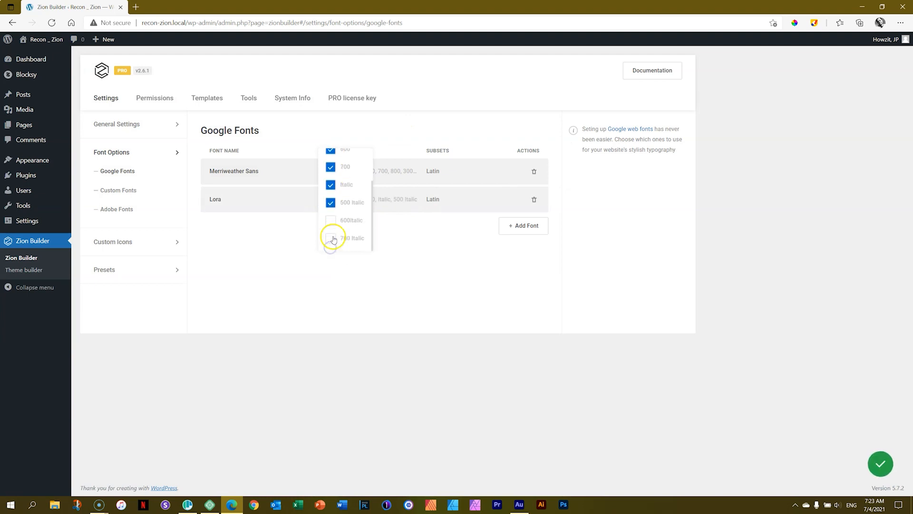
left_click(330, 220)
left_click(345, 240)
left_click(430, 256)
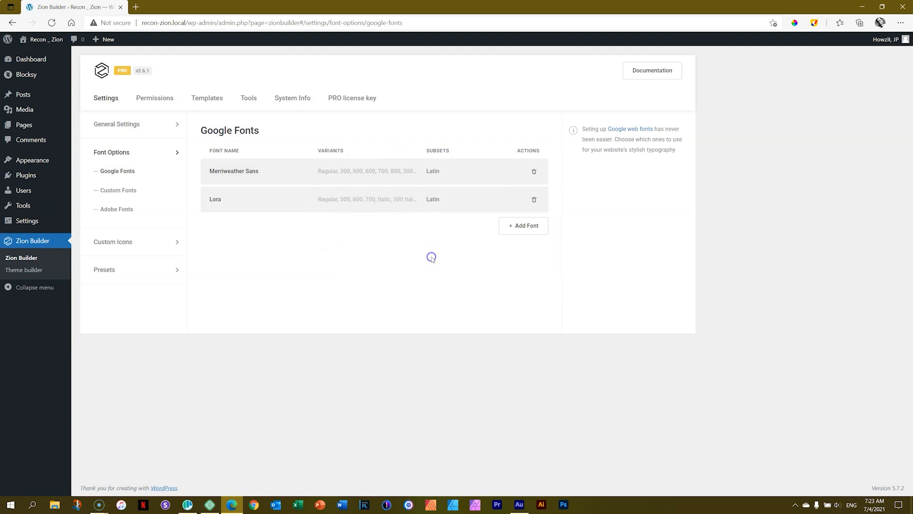
Reopen the Recon 03 page in the builder and set the first Lorem ipsum text's font family to Lora.
left_click(35, 130)
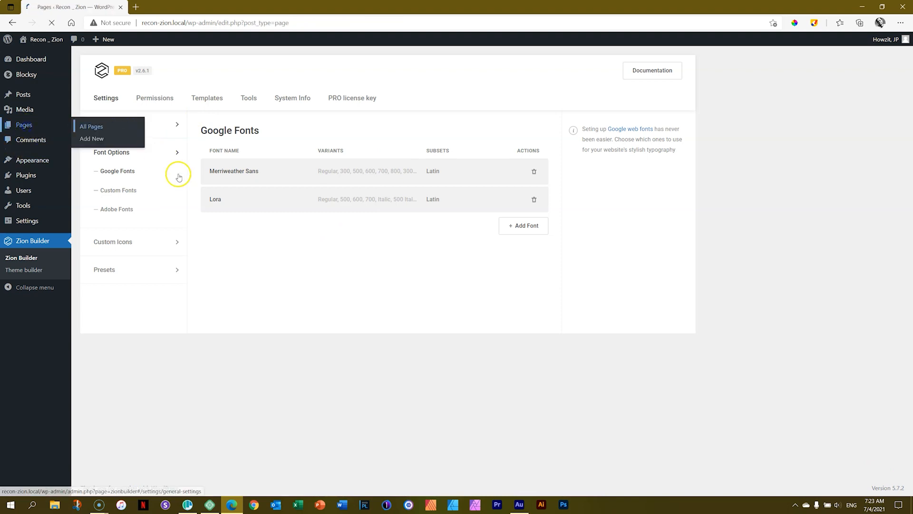
left_click(194, 191)
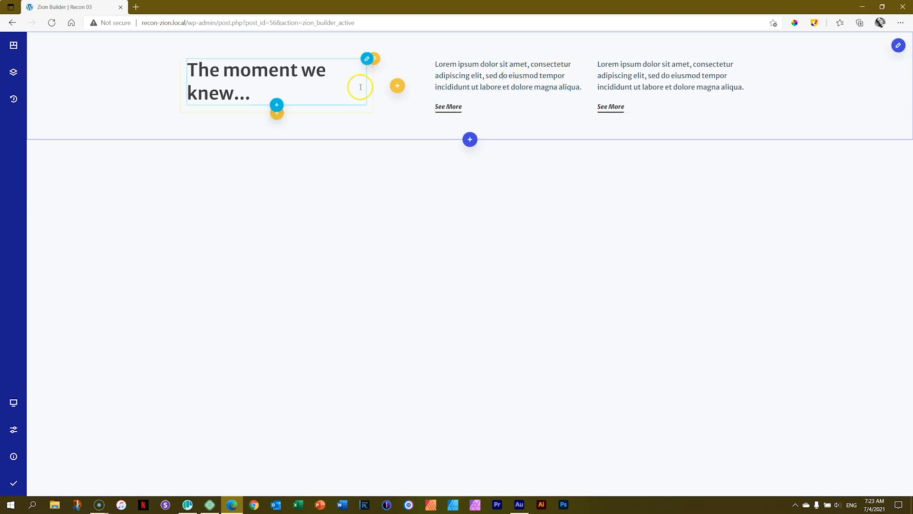
left_click(527, 92)
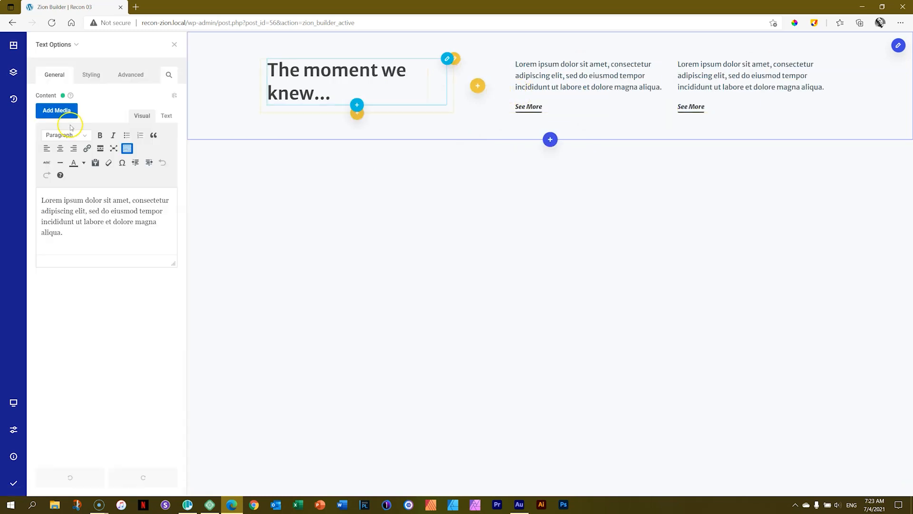
left_click(92, 71)
left_click(51, 110)
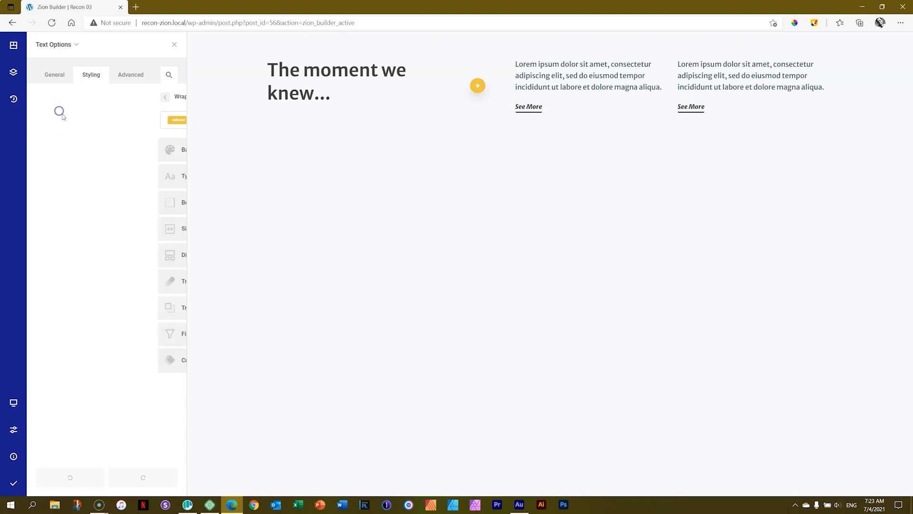
left_click(70, 178)
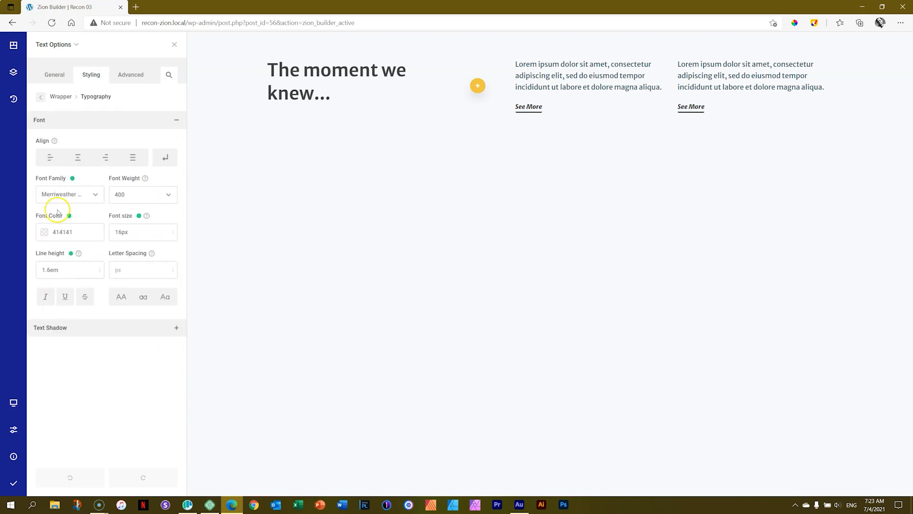
left_click(95, 194)
left_click(67, 223)
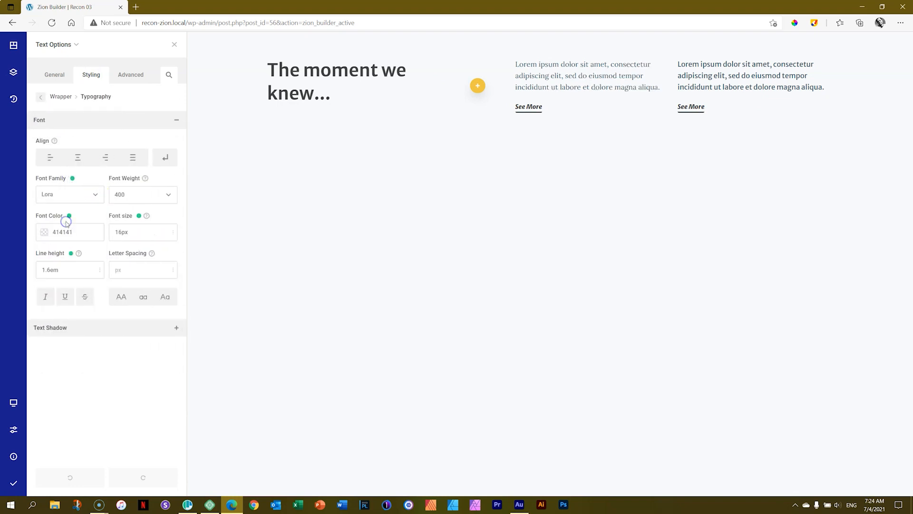
Copy the first Lorem ipsum text's element styles and paste them onto the second Lorem ipsum text.
right_click(560, 75)
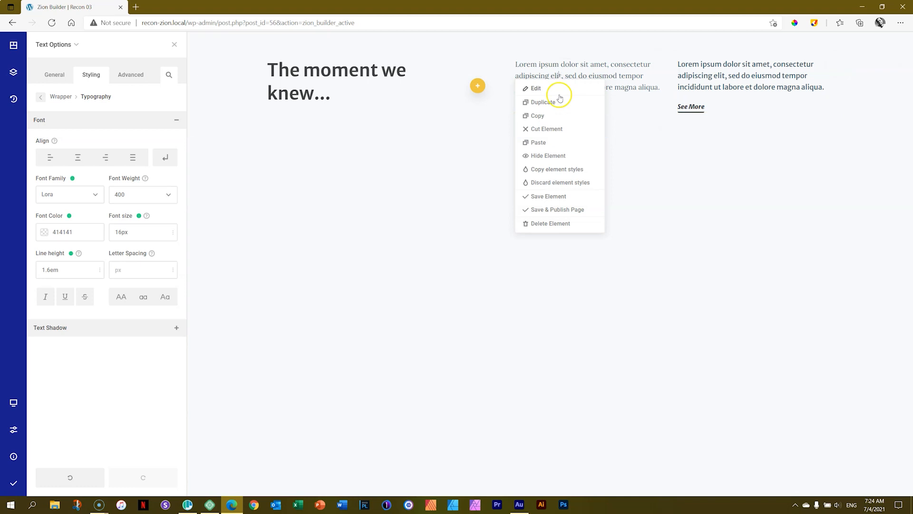
left_click(559, 170)
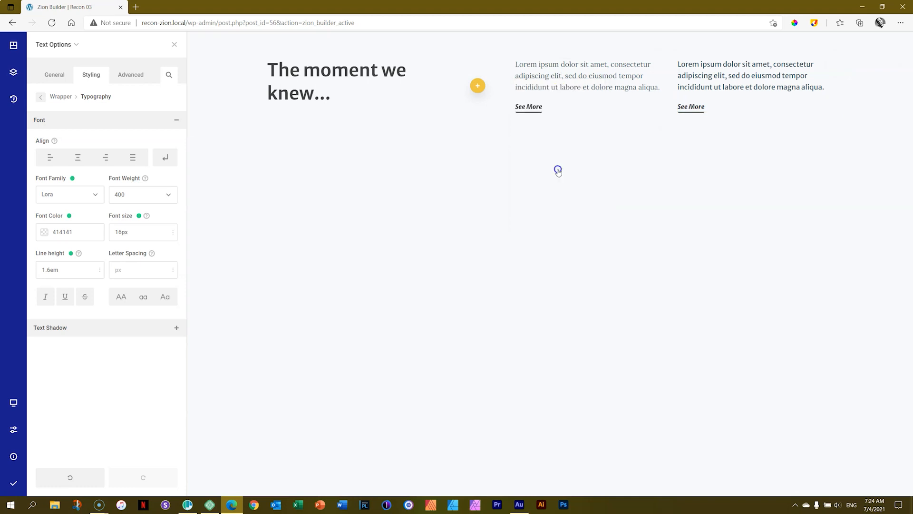
right_click(724, 83)
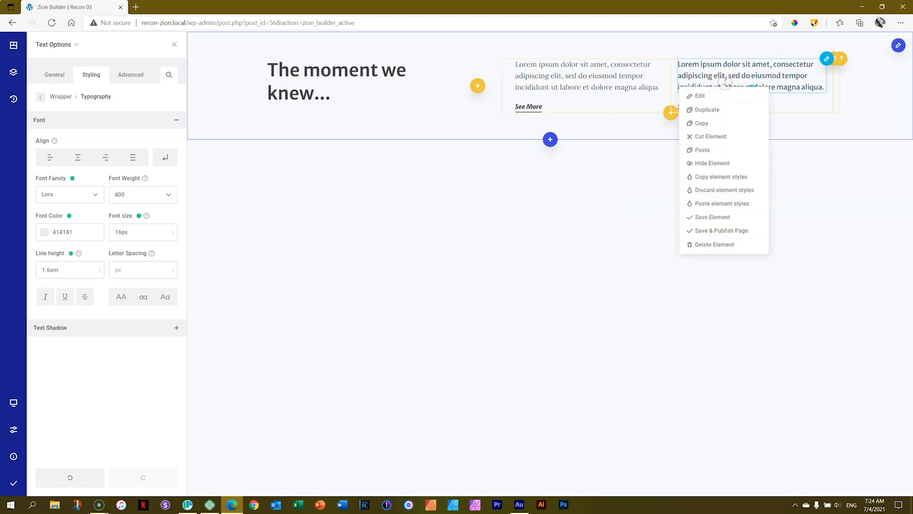
left_click(718, 203)
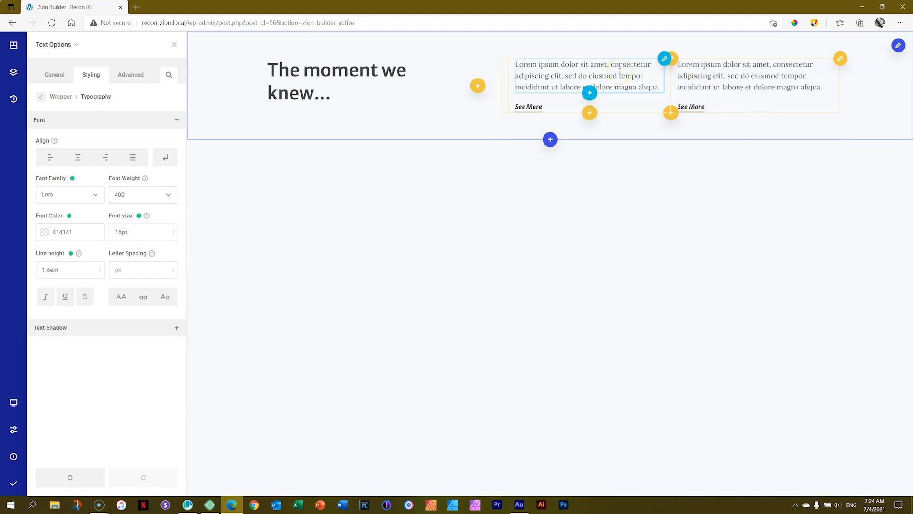
Set the first See More button's font family to Lora and its font size to 16px.
left_click(549, 107)
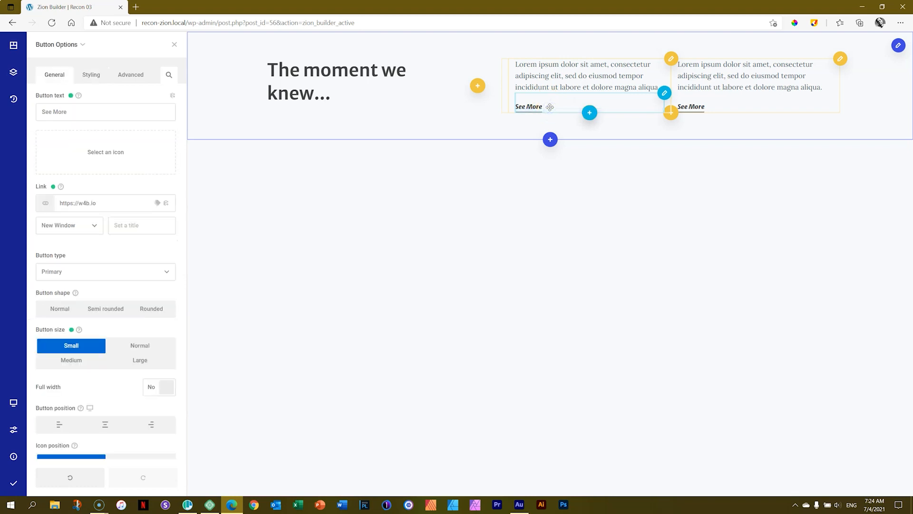
left_click(90, 75)
left_click(77, 135)
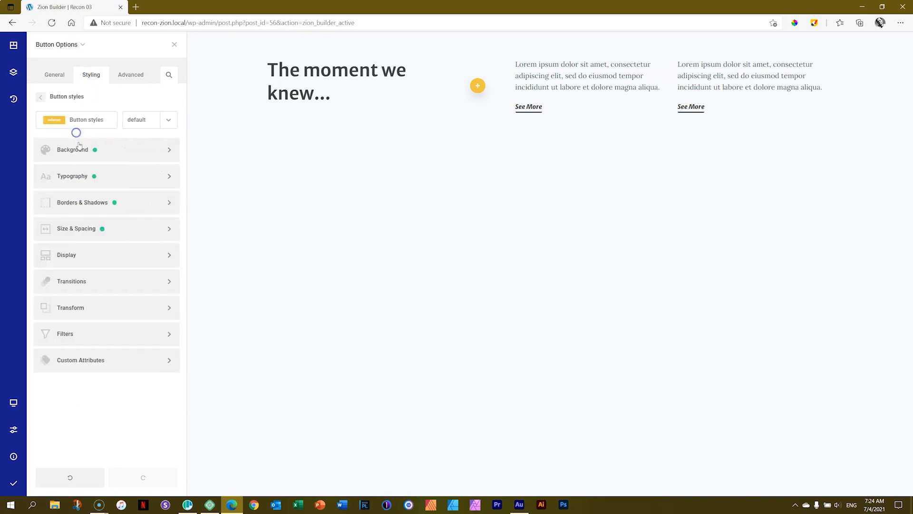
left_click(76, 178)
left_click(85, 190)
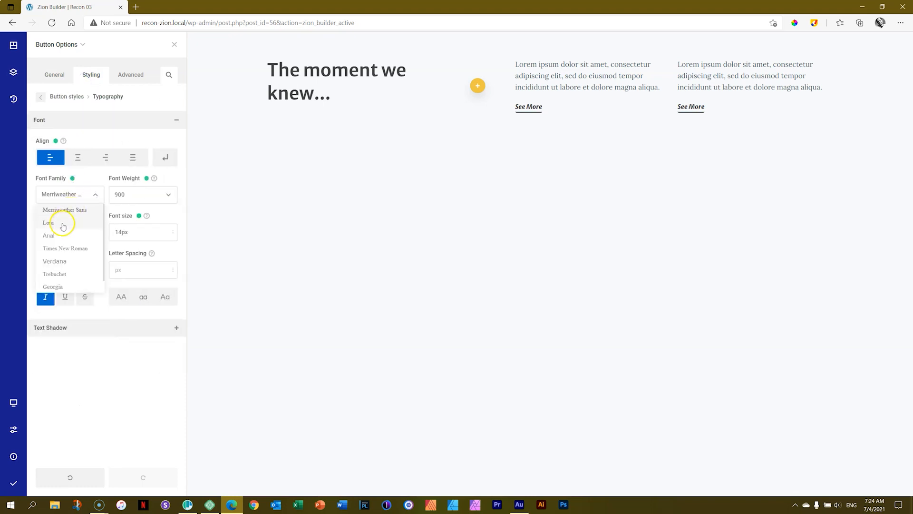
left_click(63, 224)
left_click(129, 234)
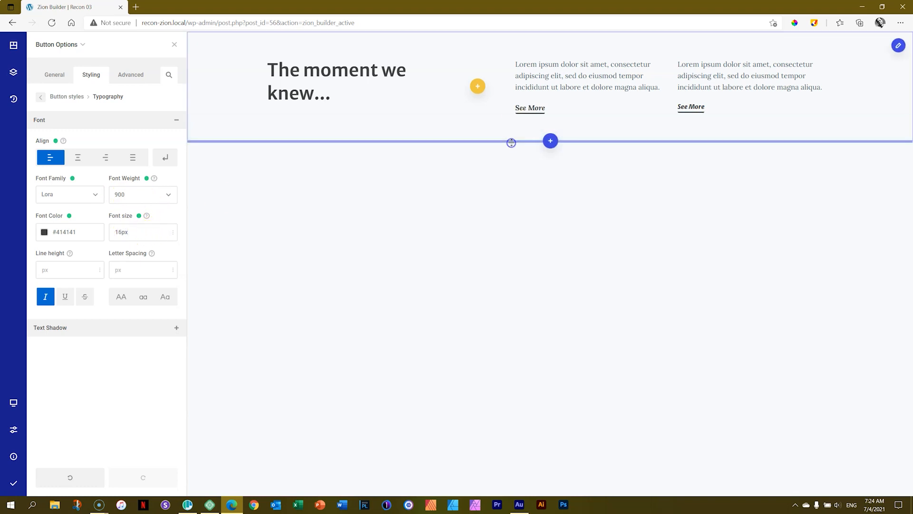
Copy the first See More button's element styles and paste them onto the second See More button.
right_click(529, 107)
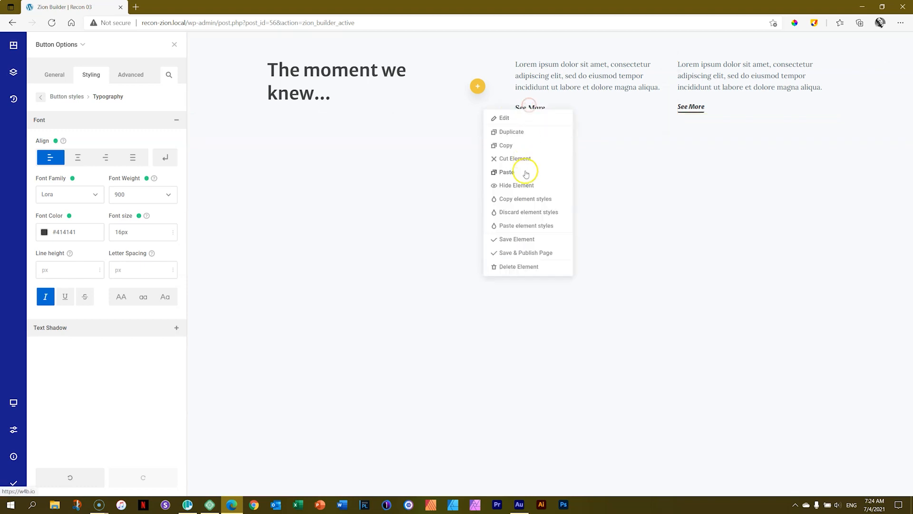
left_click(524, 198)
right_click(697, 108)
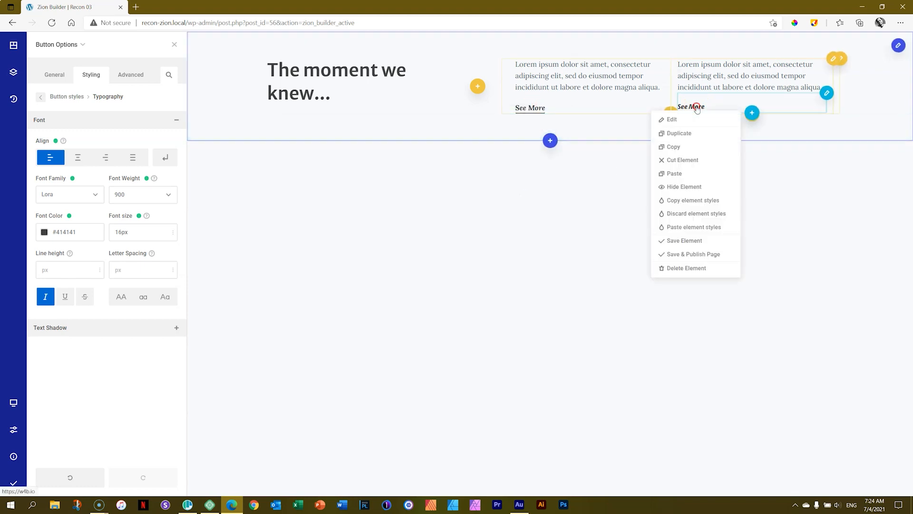
left_click(704, 227)
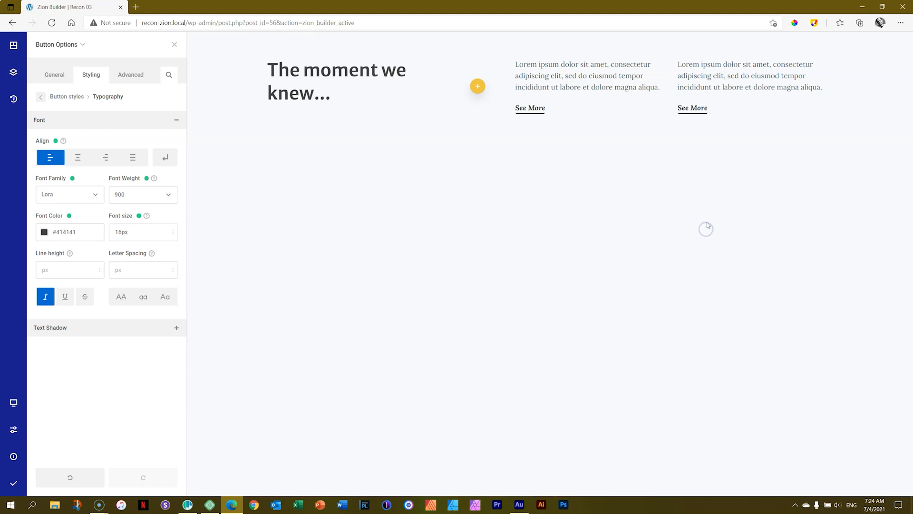
Switch to the mobile view and reduce the spacing above the first See More button to bring it closer to its text.
left_click(14, 402)
left_click(49, 442)
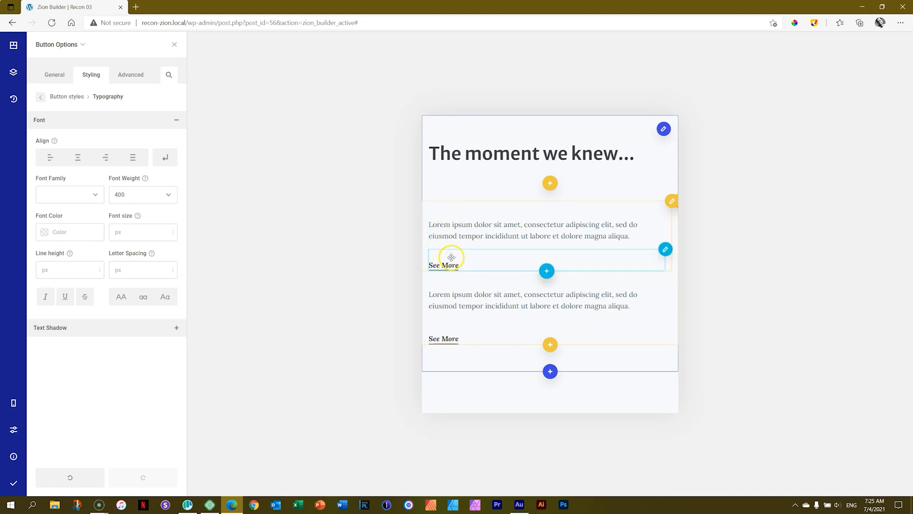
left_click_drag(458, 248, 458, 245)
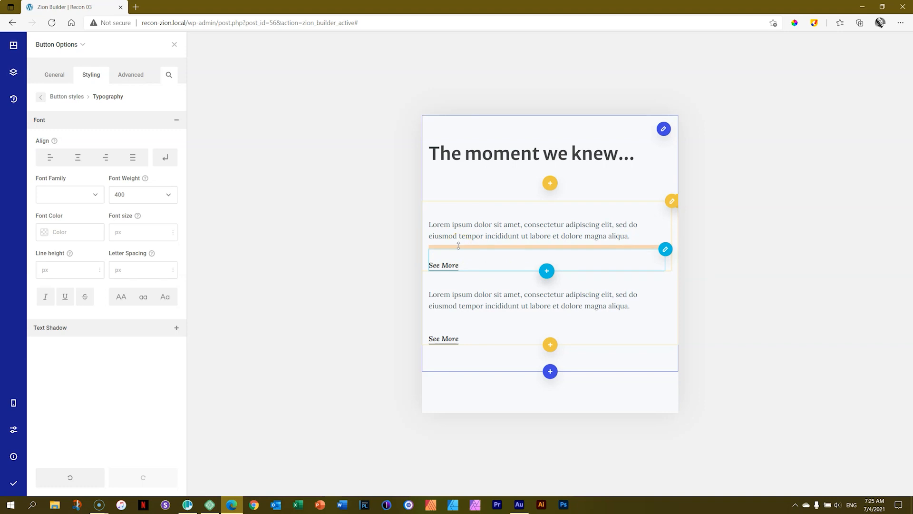
left_click_drag(459, 245, 457, 229)
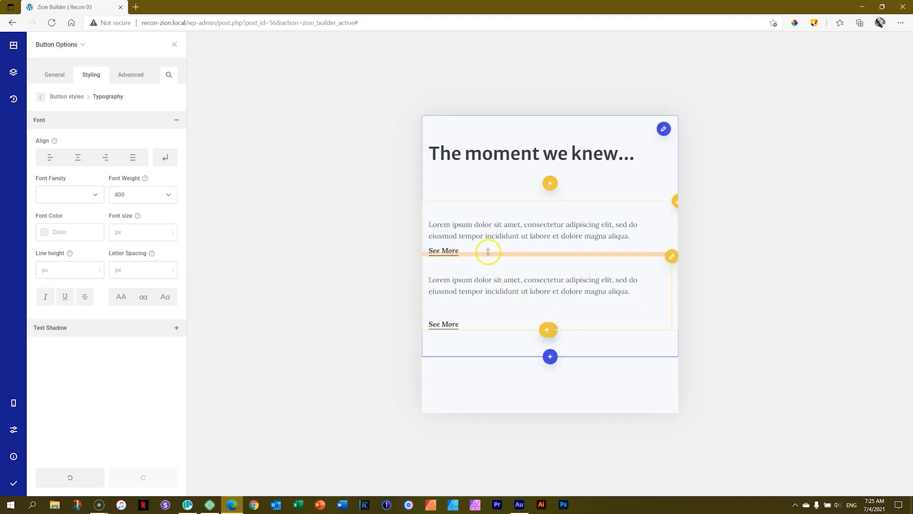
Apply the first See More button's mobile spacing to the second button by copying its element styles, and save and publish the page.
right_click(458, 252)
left_click(480, 268)
right_click(444, 249)
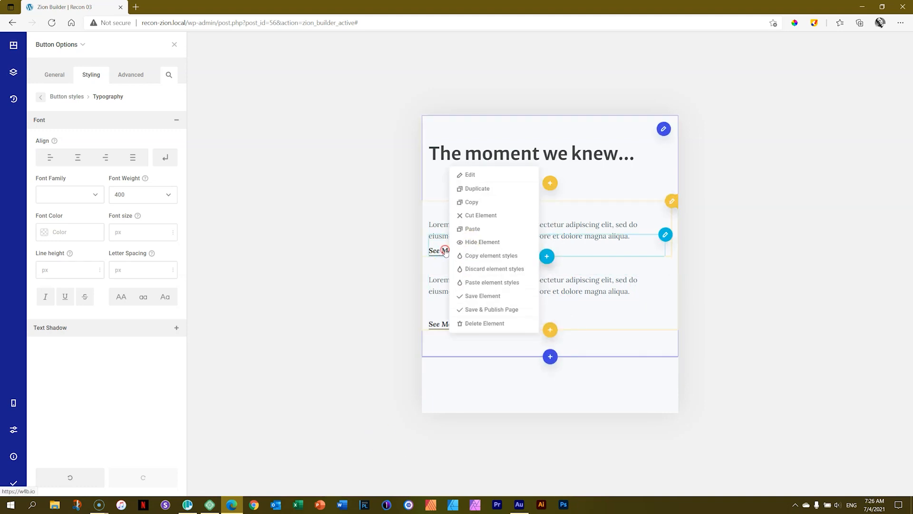
left_click(463, 256)
right_click(460, 319)
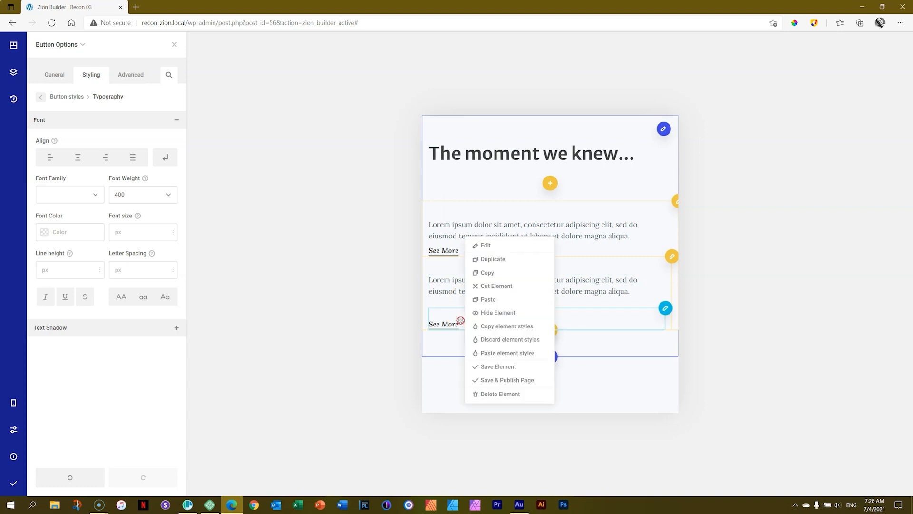
left_click(477, 353)
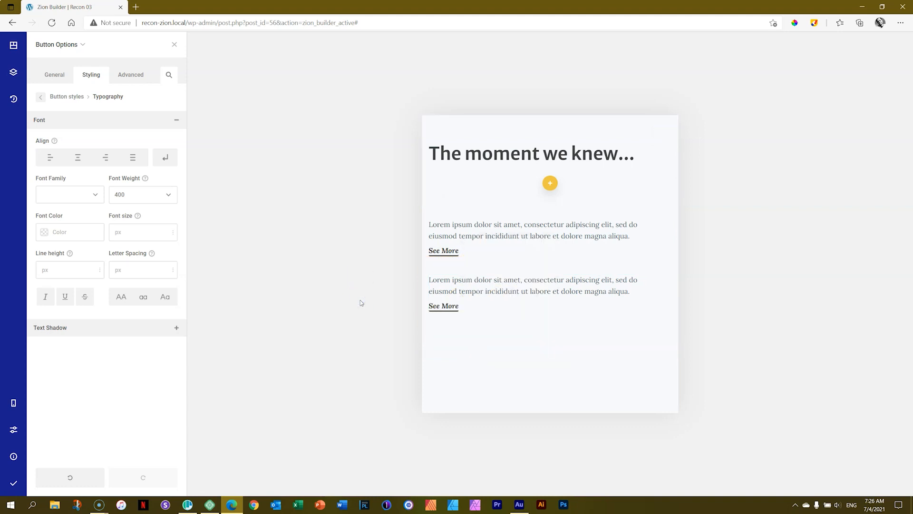
key("ctrl+s")
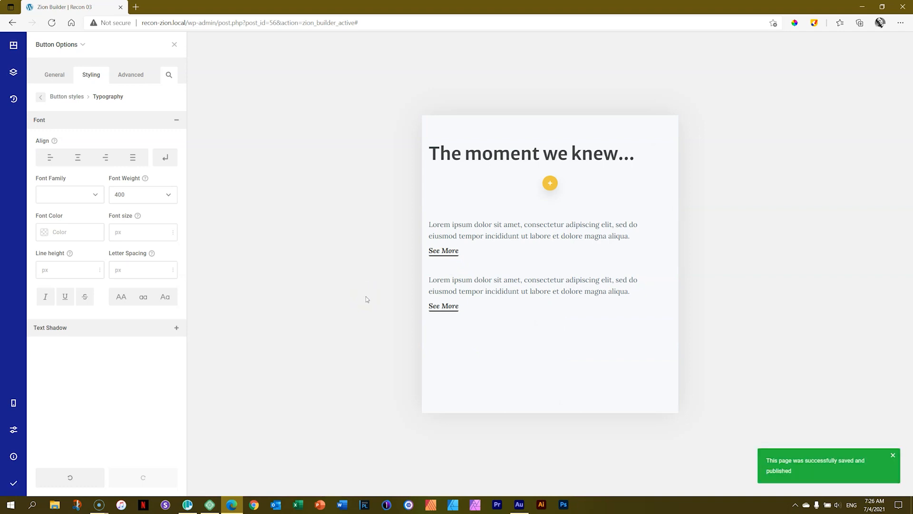
Reload the Recon 03 page in Polypane to check the See More button spacing on the iPhone pane, and return to the browser.
left_click(189, 504)
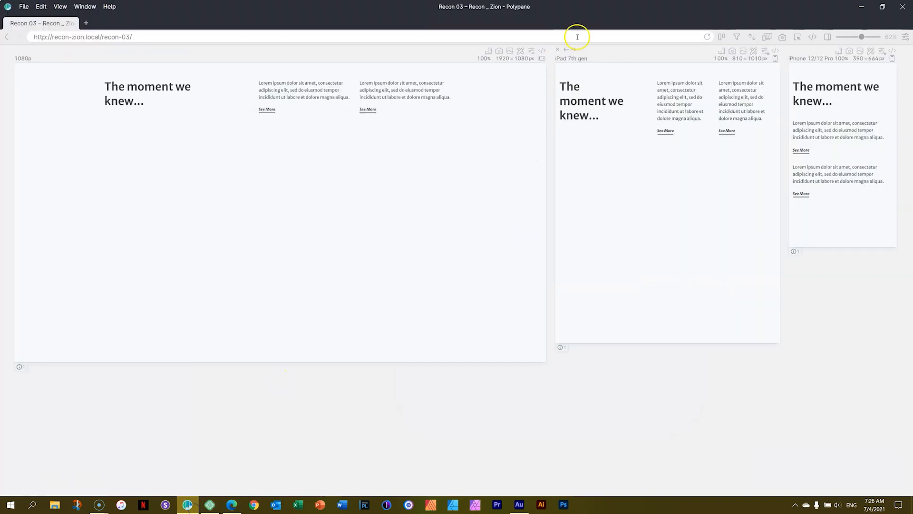
left_click(708, 37)
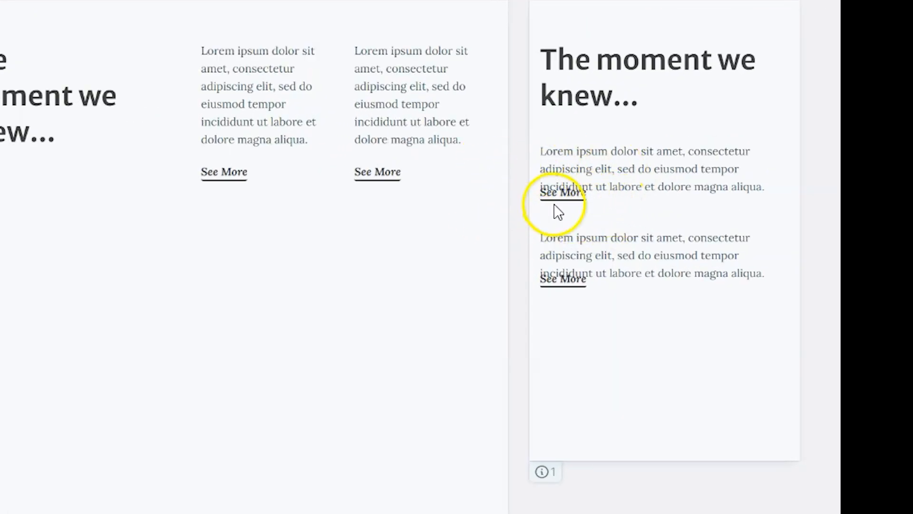
left_click(232, 504)
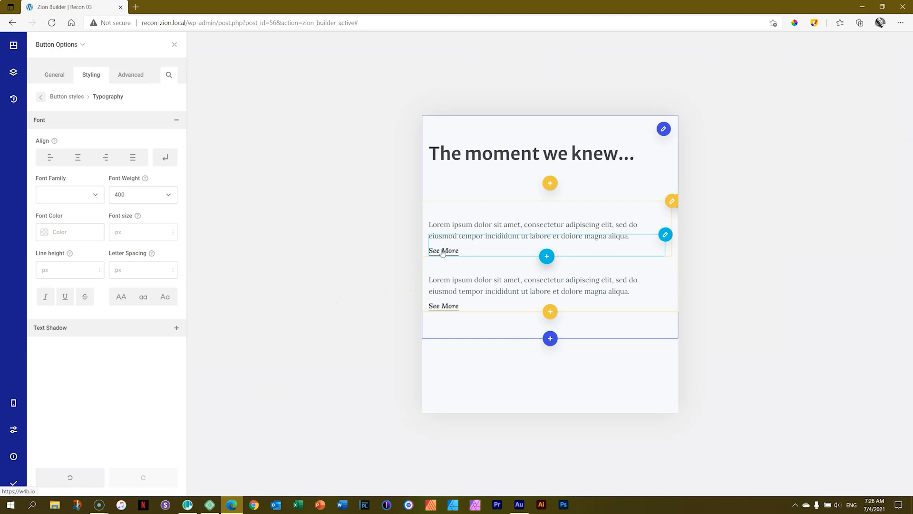
Increase the mobile spacing above the first See More button and copy that button's element styles.
left_click_drag(466, 232, 468, 243)
right_click(465, 258)
left_click(487, 265)
Paste the copied element styles onto the second See More button, and save and publish the page.
right_click(475, 324)
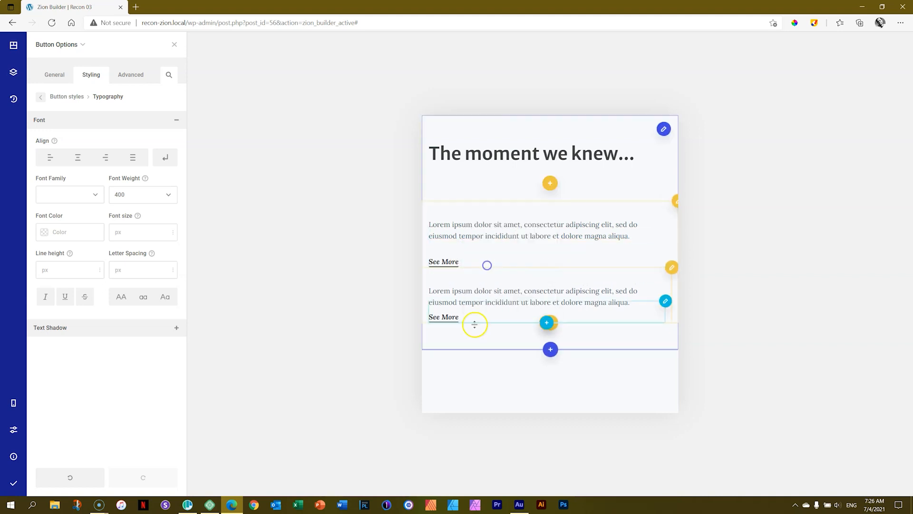
right_click(474, 316)
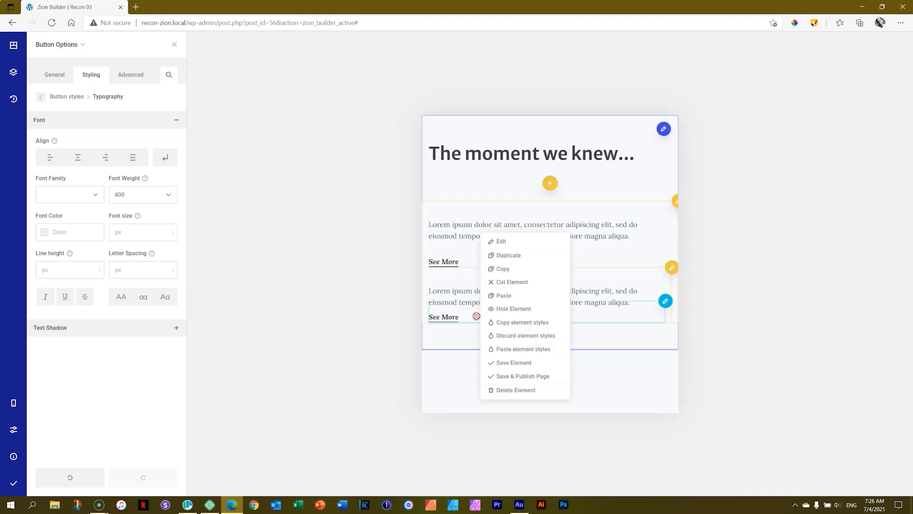
left_click(496, 350)
key("ctrl+s")
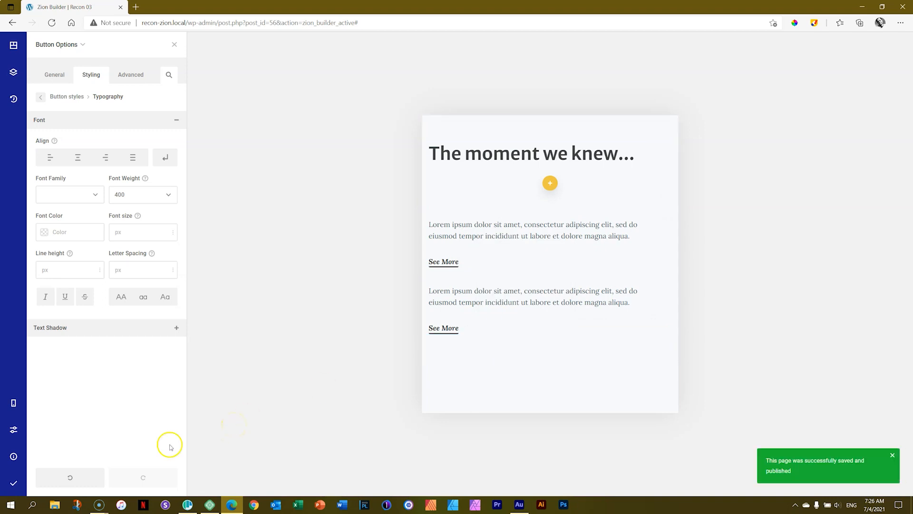
Reload the Recon 03 page in Polypane, test the first See More link in the iPhone pane, and return to the browser.
left_click(187, 504)
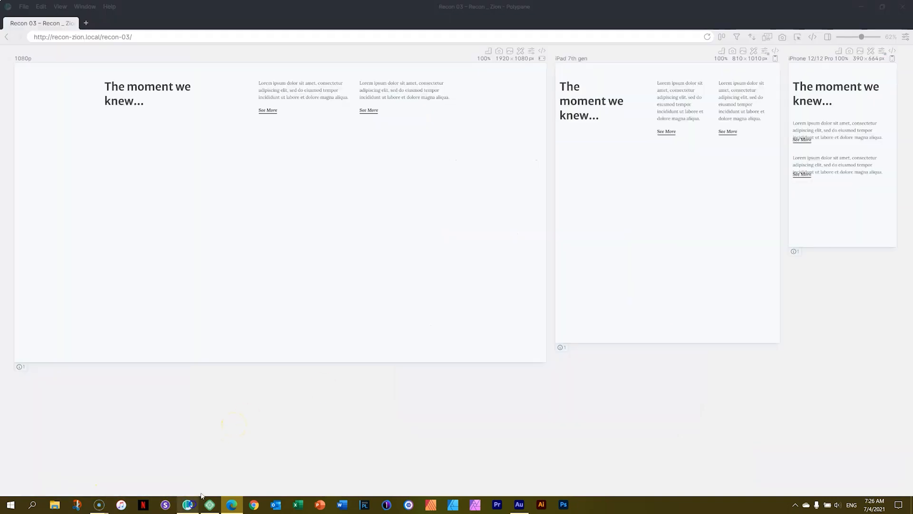
left_click(707, 38)
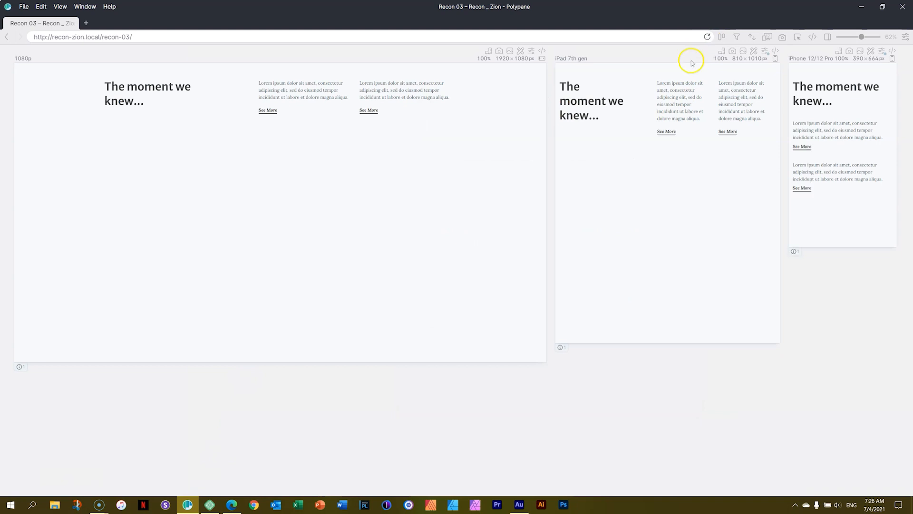
left_click(800, 147)
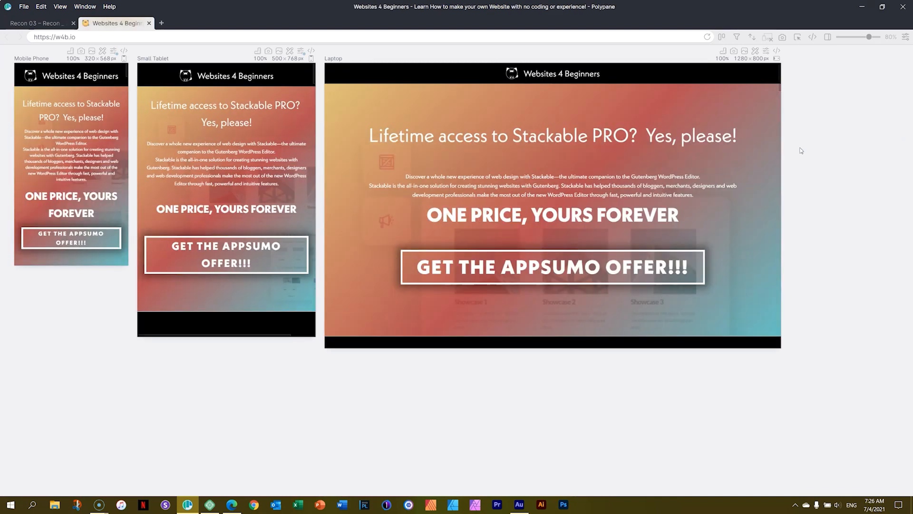
left_click(863, 8)
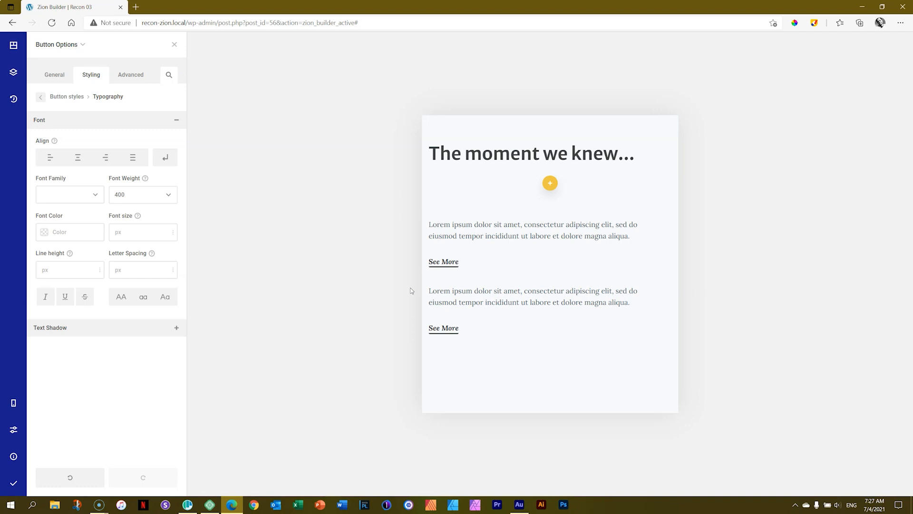
Switch the page builder from the mobile preview to the desktop view.
left_click(349, 207)
left_click(14, 403)
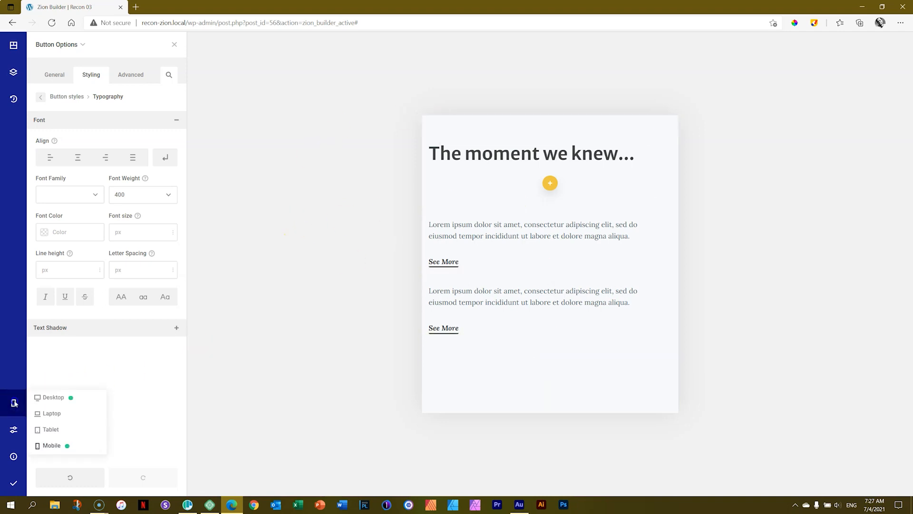
left_click(38, 397)
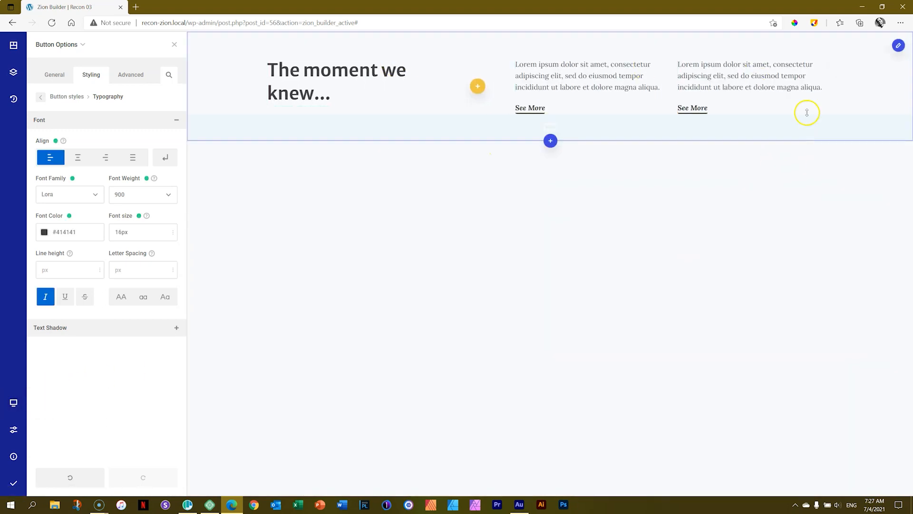